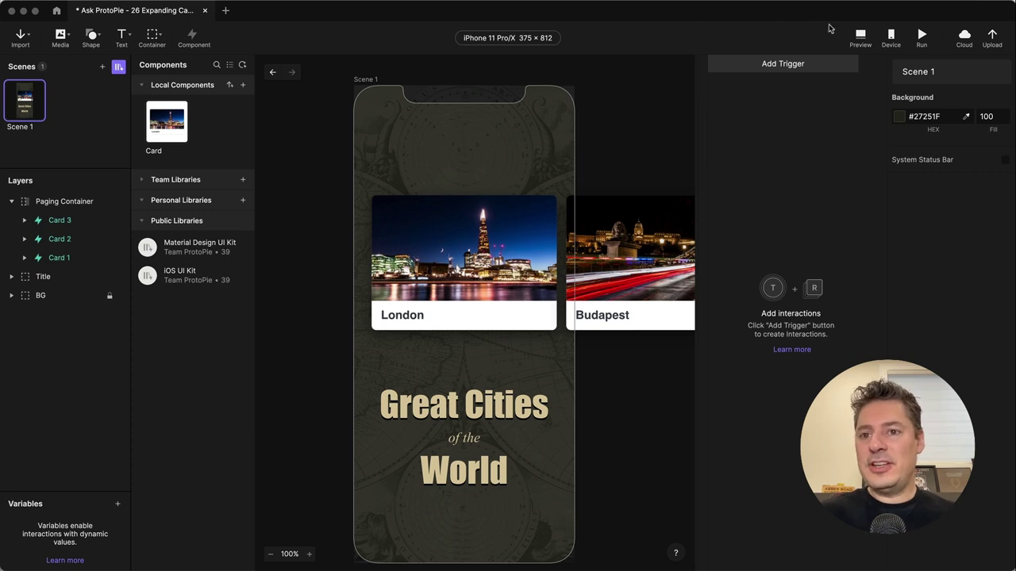
Step: Preview the prototype, swipe through the city cards and close the preview
left_click(860, 36)
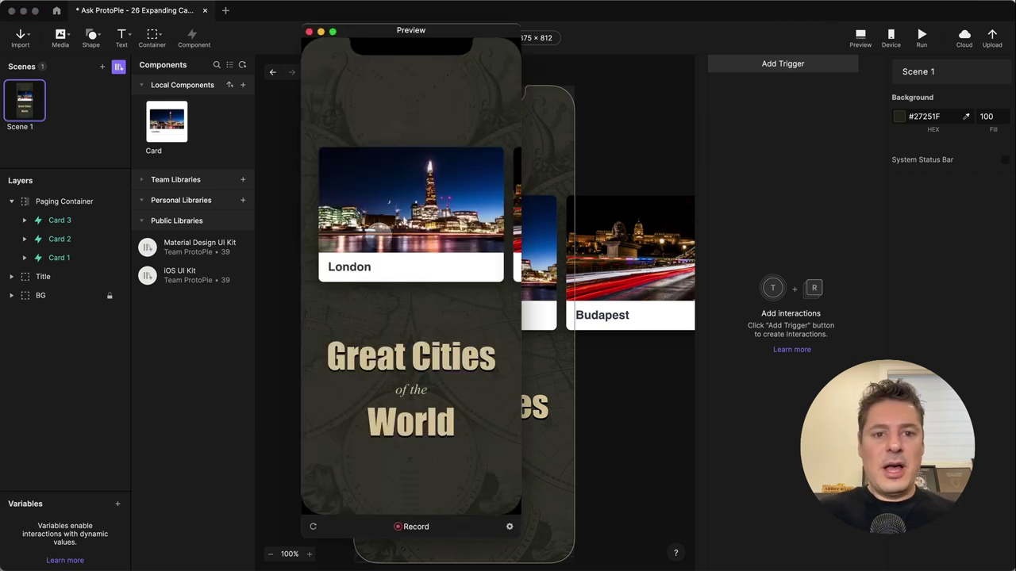
left_click_drag(439, 199, 492, 205)
mouse_move(357, 206)
left_mouse_down()
mouse_move(490, 203)
mouse_move(349, 205)
left_mouse_up()
left_click_drag(445, 203, 349, 207)
left_click(309, 32)
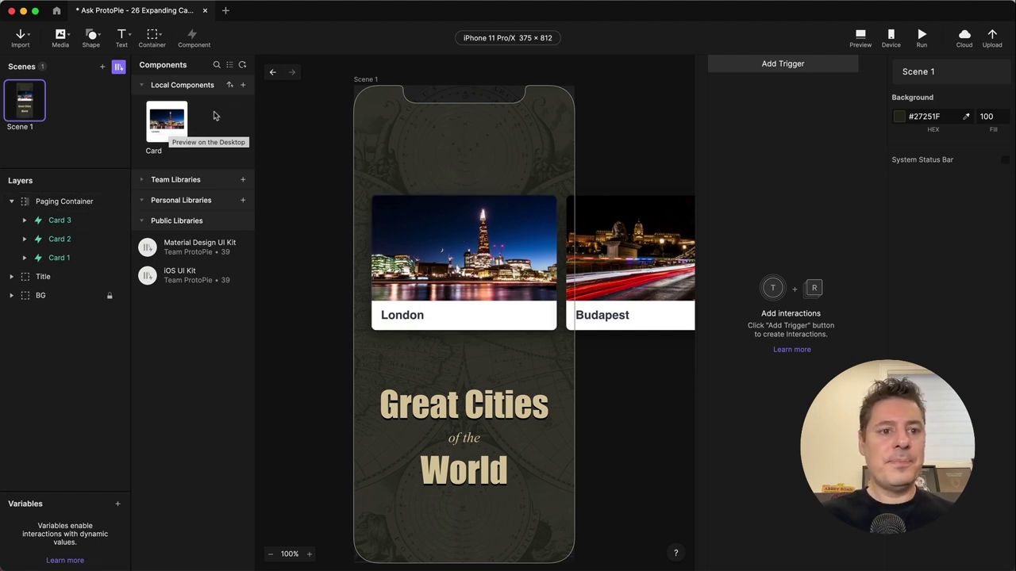
Step: Inspect the Card component's hidden details by switching Clip Sublayers off and back on, and by stretching the card's height and undoing it
left_click(172, 119)
double_click(172, 119)
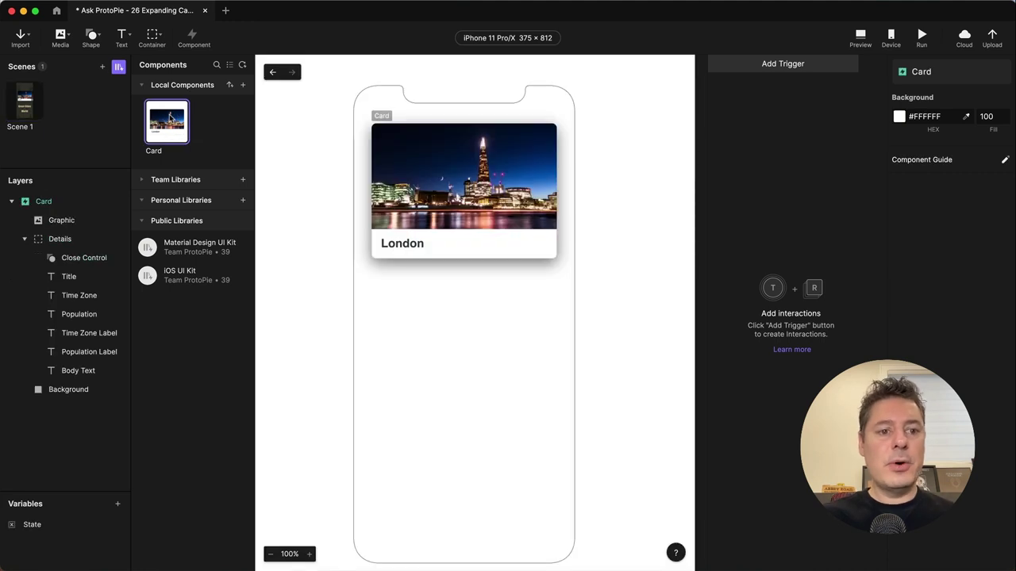
left_click(43, 203)
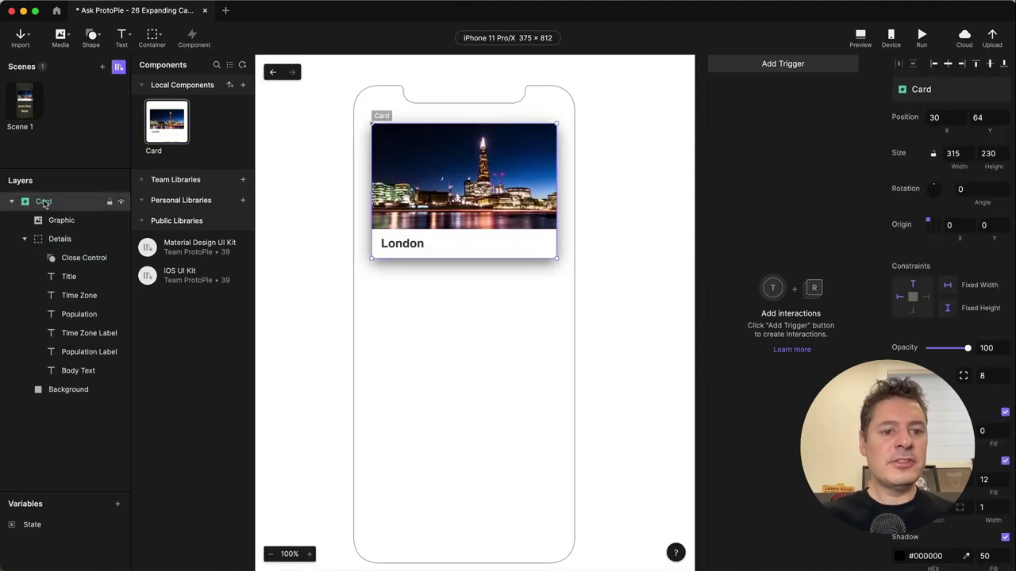
scroll(1005, 390, "down", 5)
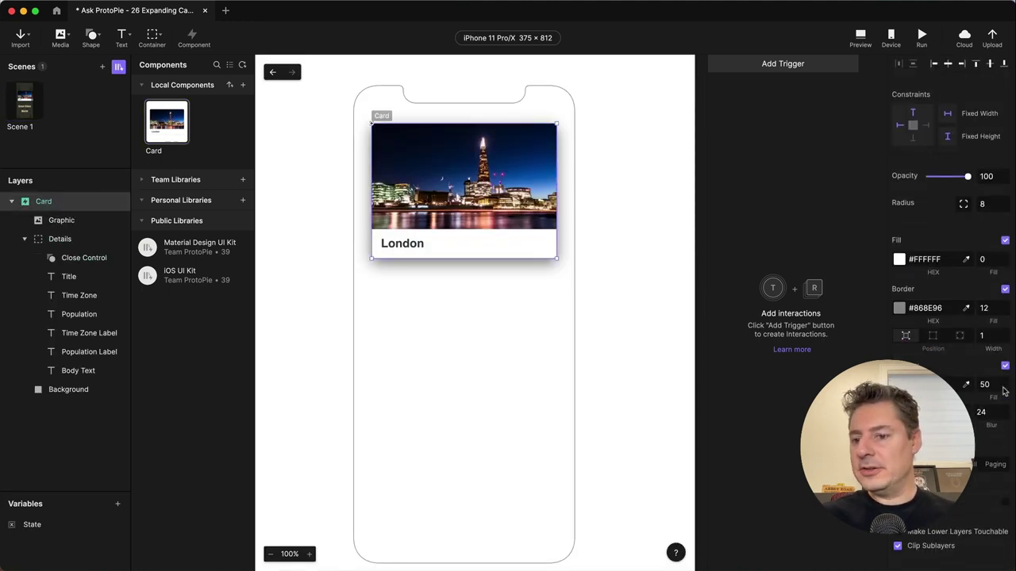
left_click(897, 547)
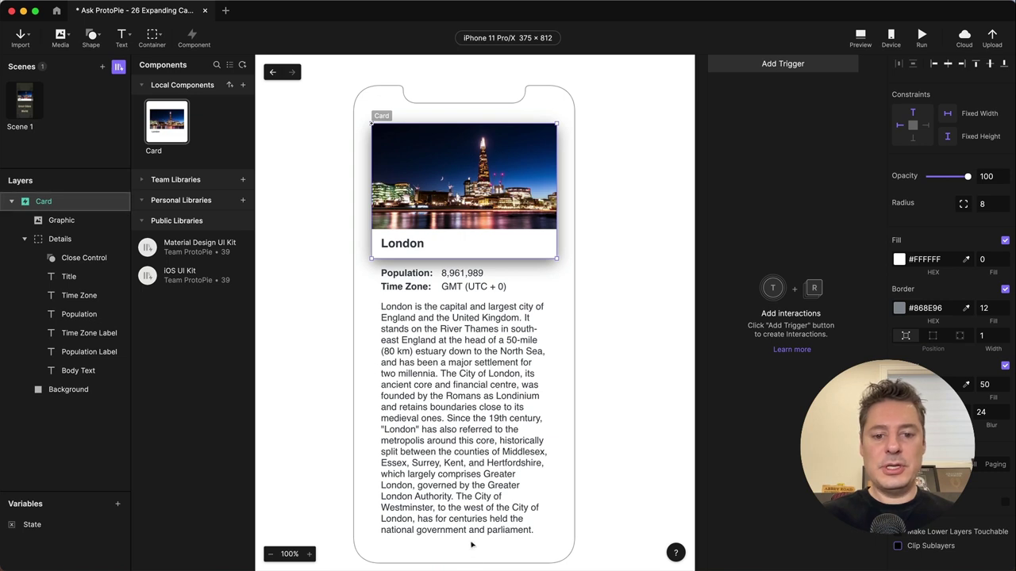
left_click(897, 546)
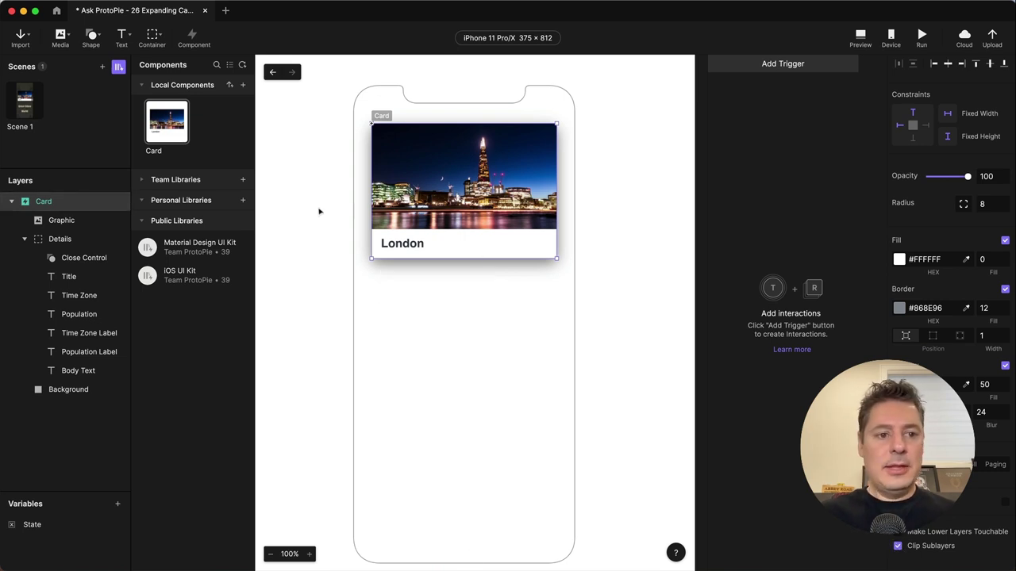
left_click_drag(465, 259, 463, 528)
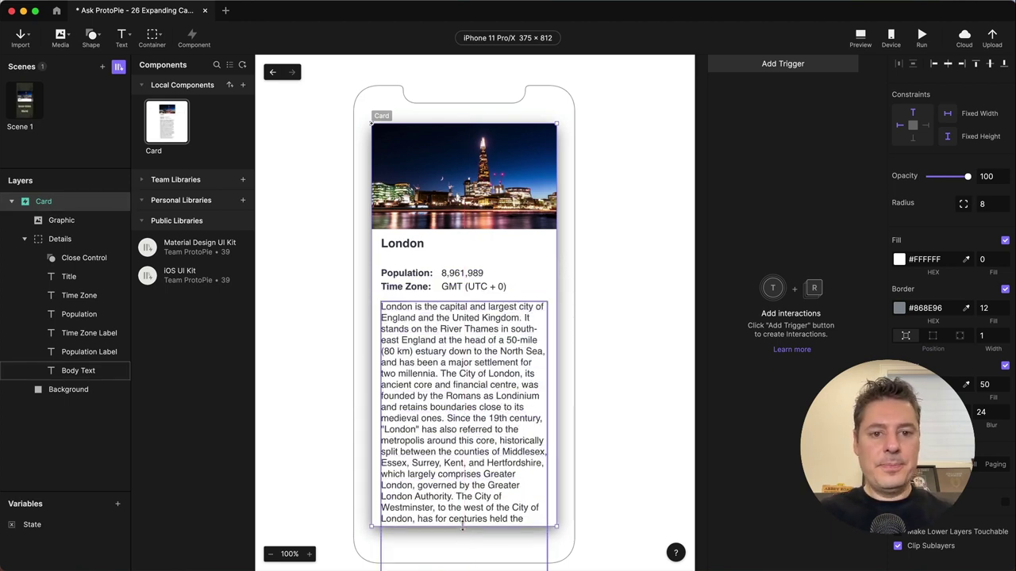
key("super+z")
Step: Return to Scene 1 and look through the London, Budapest and Paris cards in the paging container
left_click(30, 100)
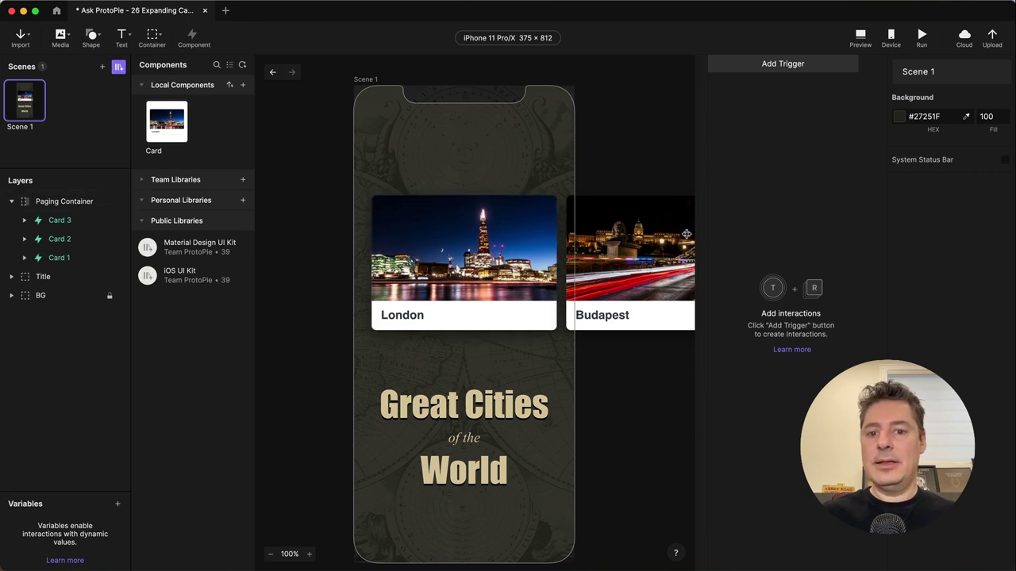
scroll(612, 247, "right", 8)
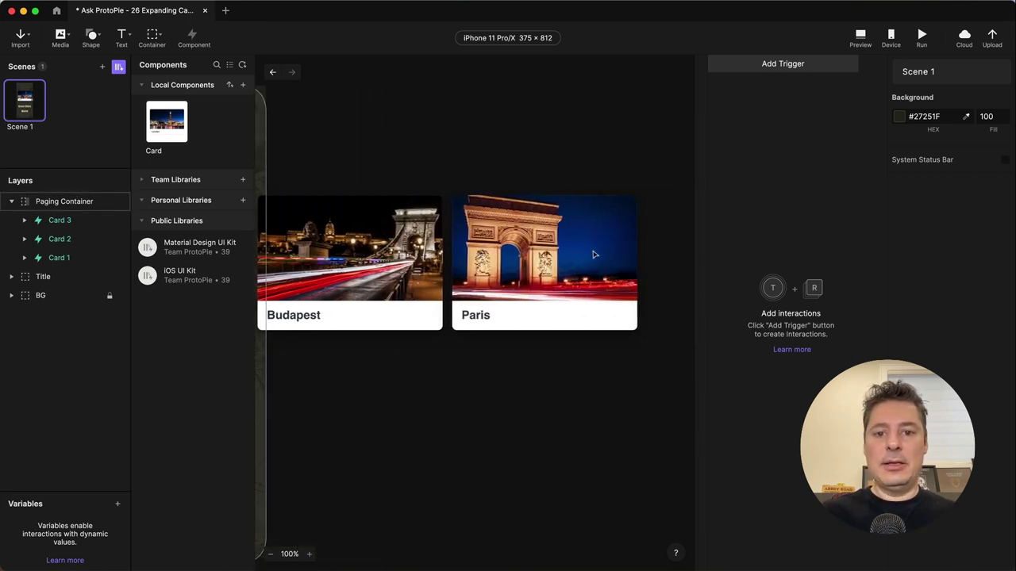
scroll(583, 256, "left", 8)
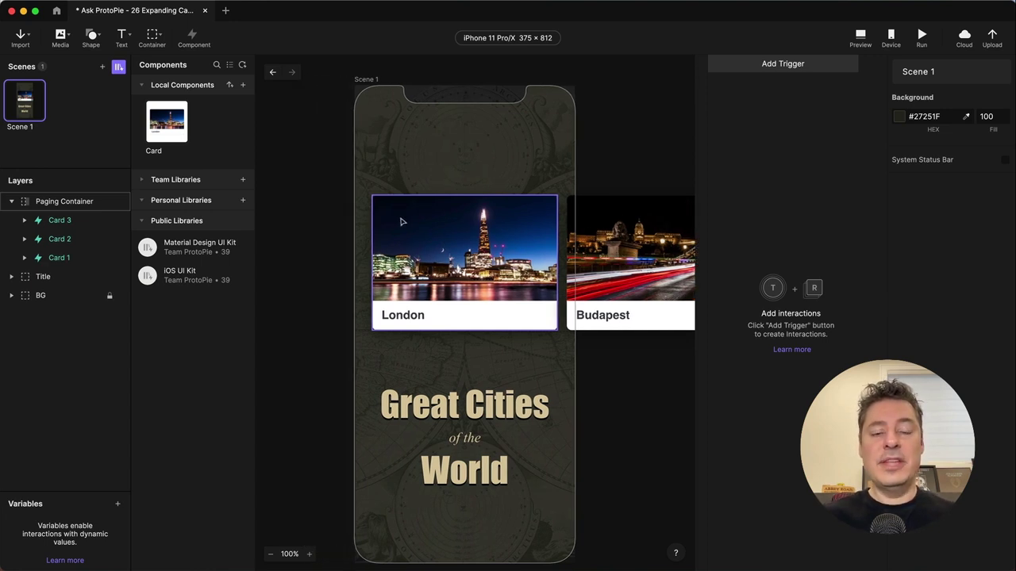
scroll(404, 222, "right", 14)
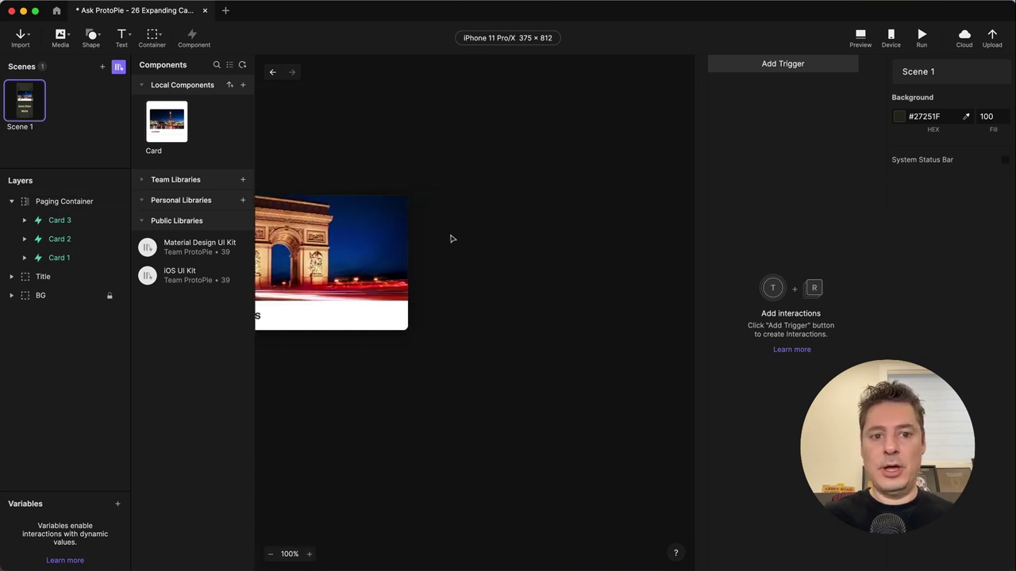
scroll(452, 238, "left", 13)
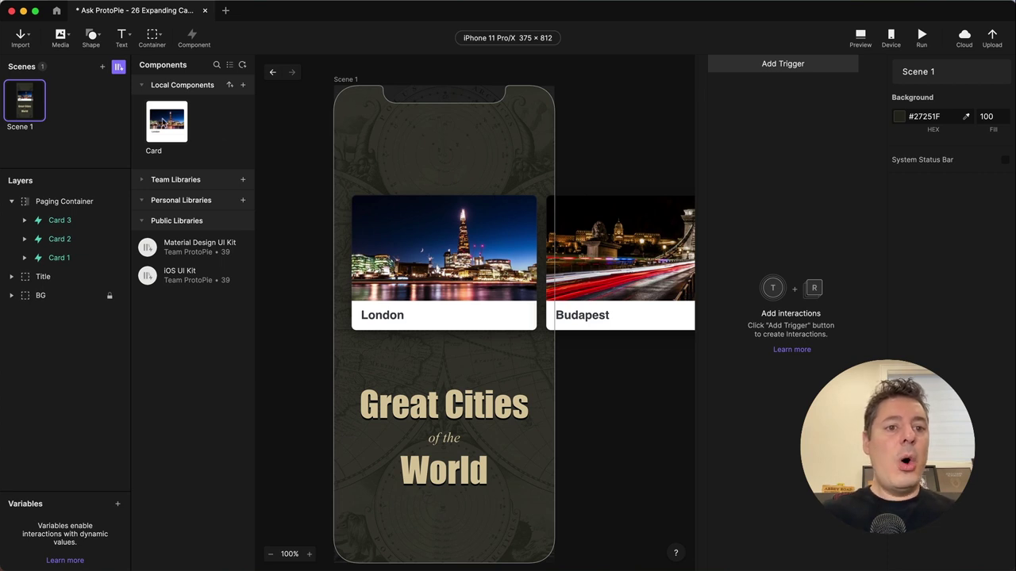
Step: Add a Tap trigger on the Card layer inside the Card component and name it Tap Card
double_click(163, 122)
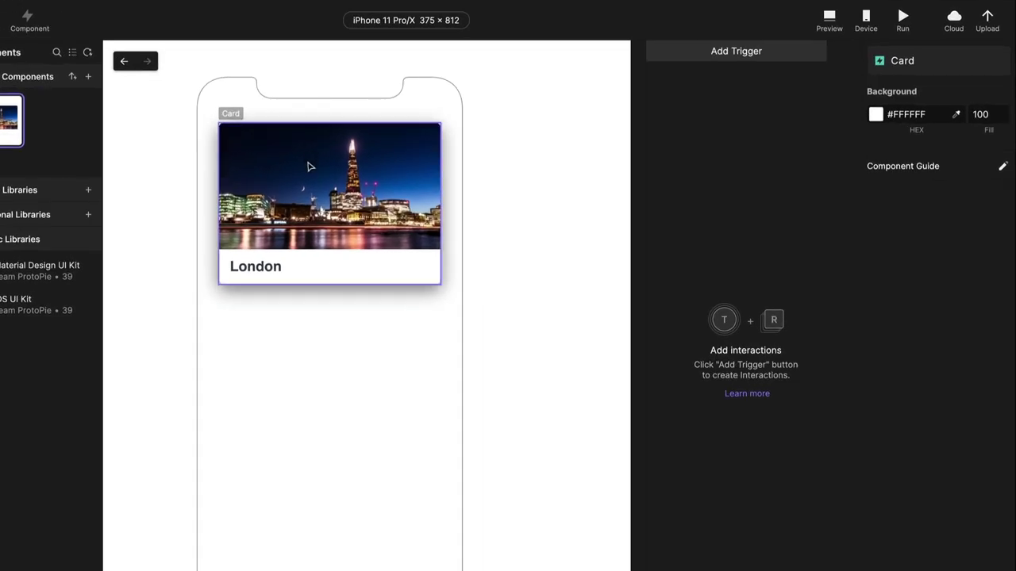
left_click(727, 54)
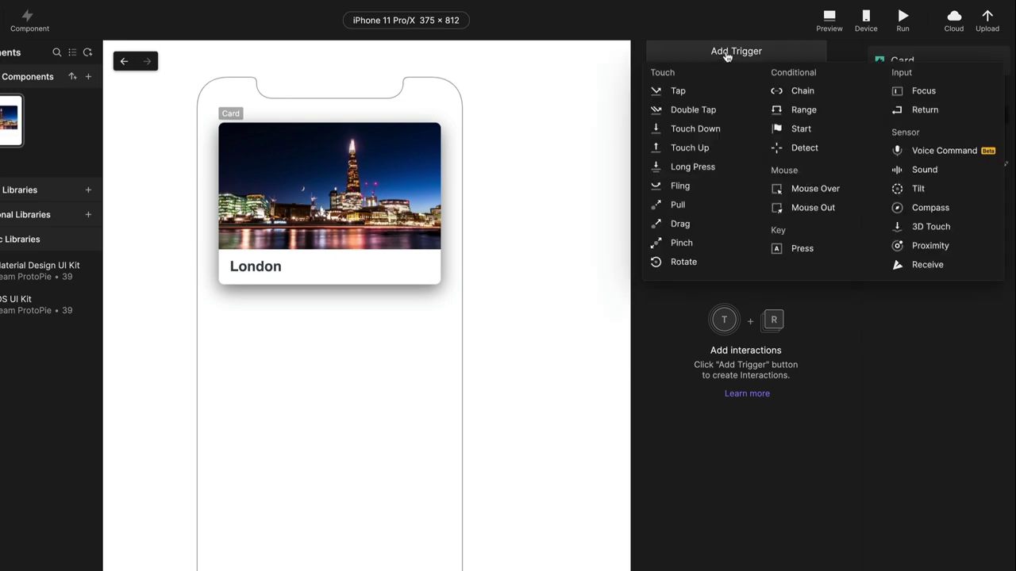
left_click(679, 91)
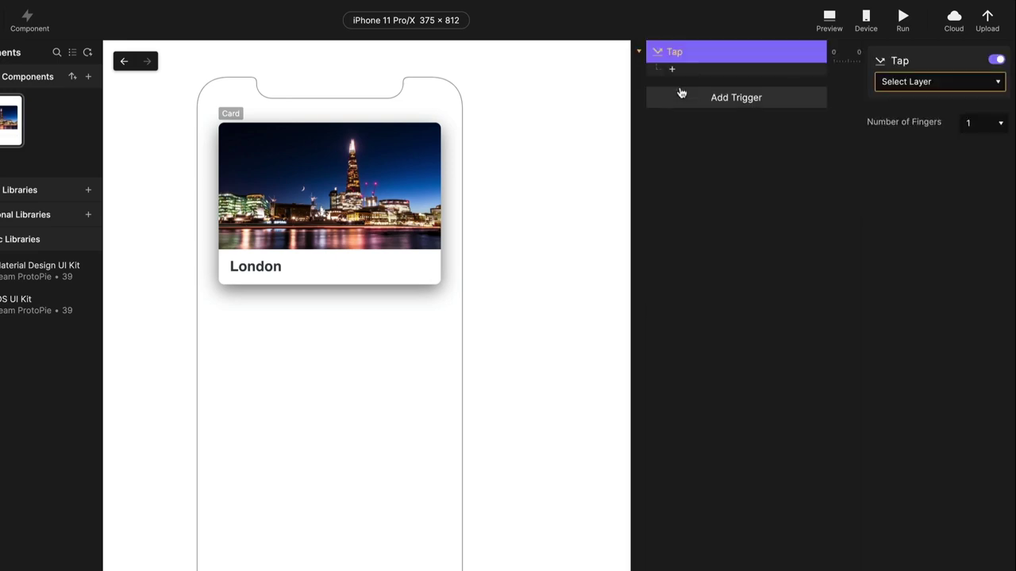
left_click(916, 86)
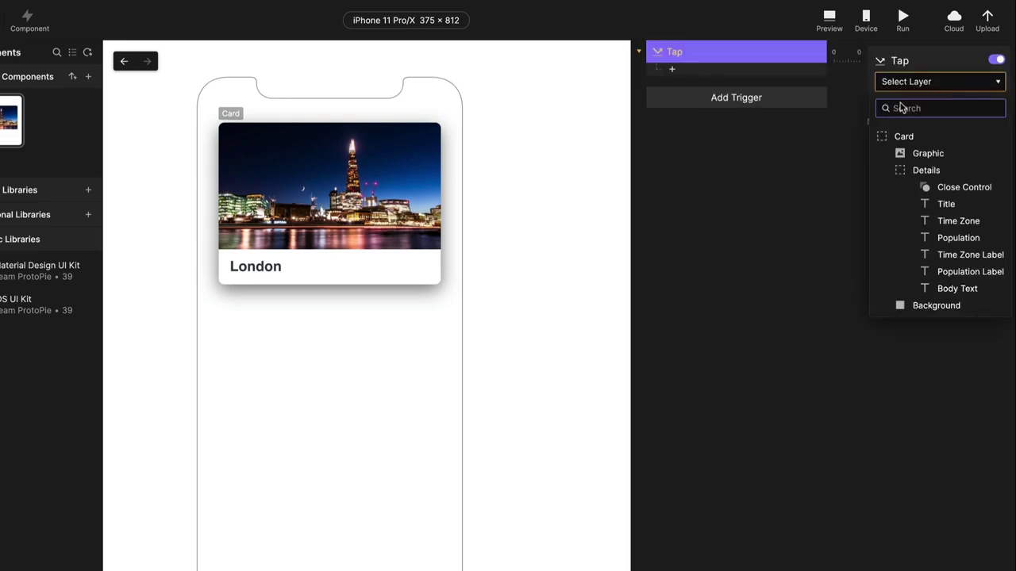
left_click(915, 140)
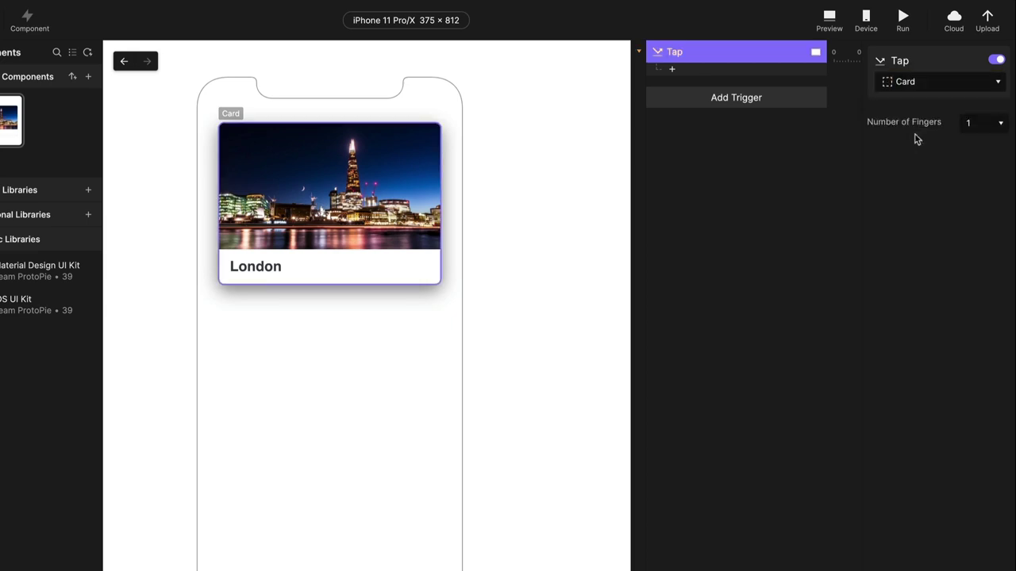
double_click(677, 51)
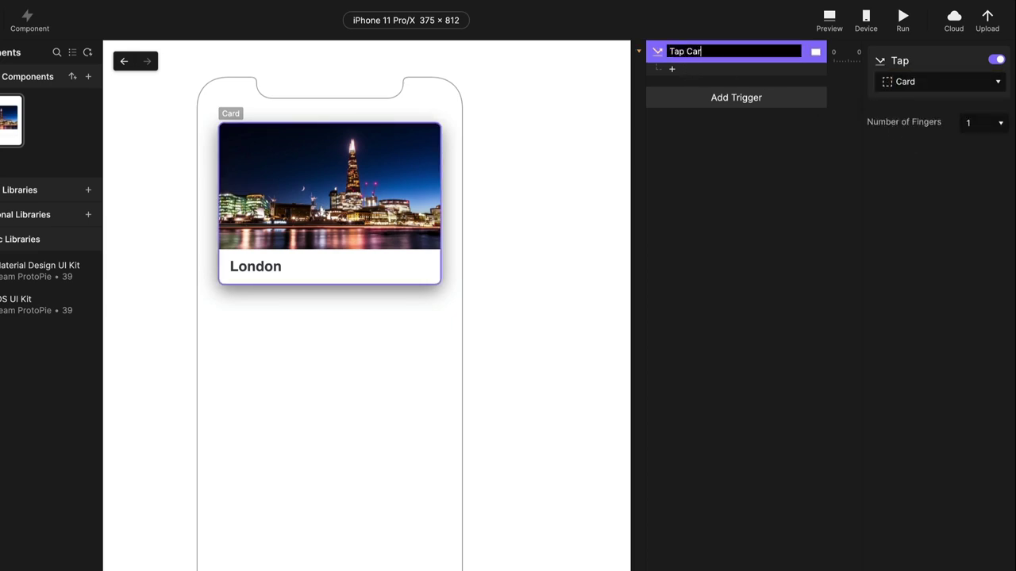
type("Card")
key("Return")
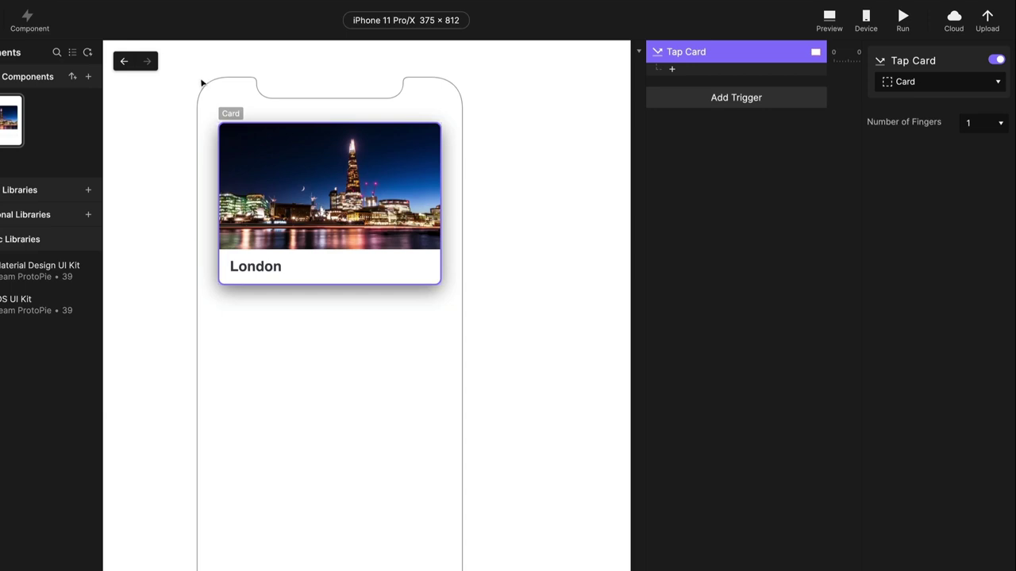
Step: Add a Move response for the Card layer under the Tap Card trigger, moving it to X 0, Y 0
left_click(706, 73)
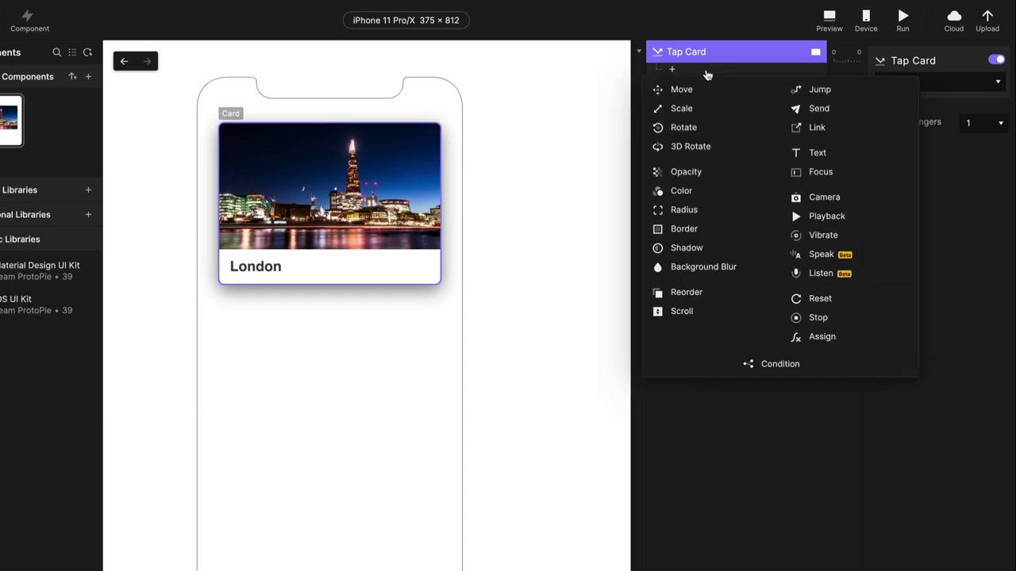
left_click(680, 89)
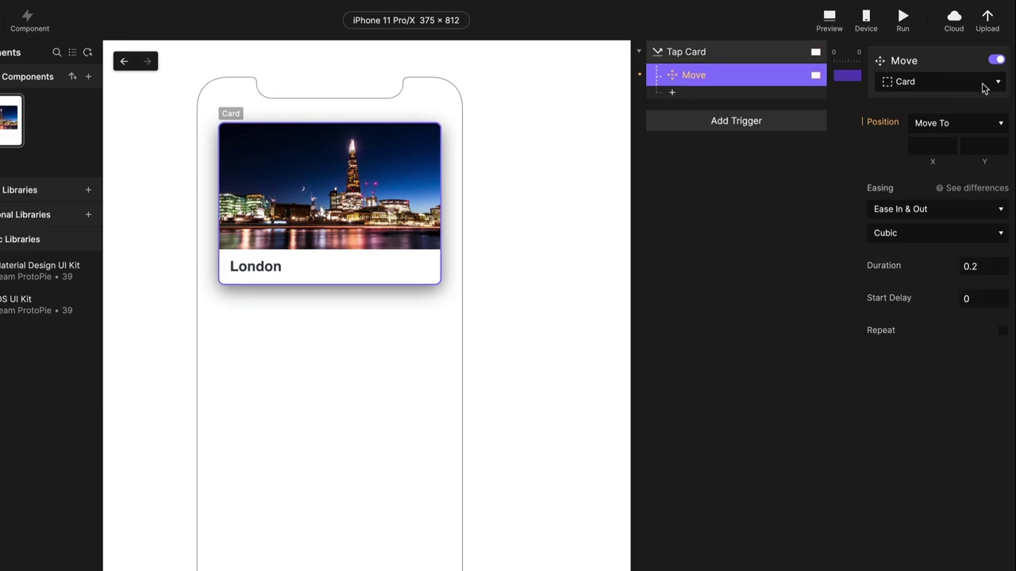
left_click(914, 82)
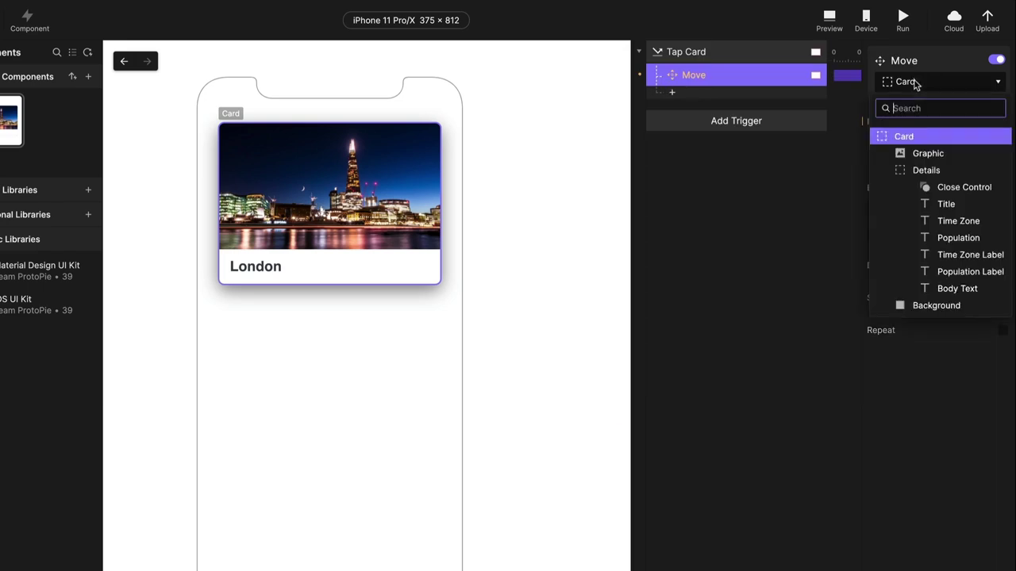
left_click(918, 136)
left_click(921, 82)
left_click(925, 138)
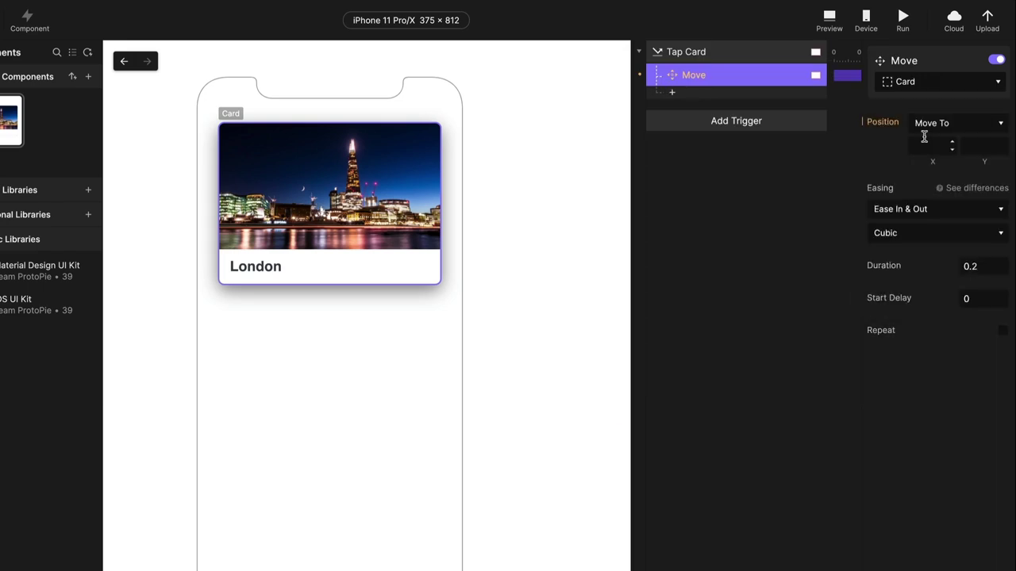
left_click(931, 145)
type("0")
left_click(984, 141)
type("0")
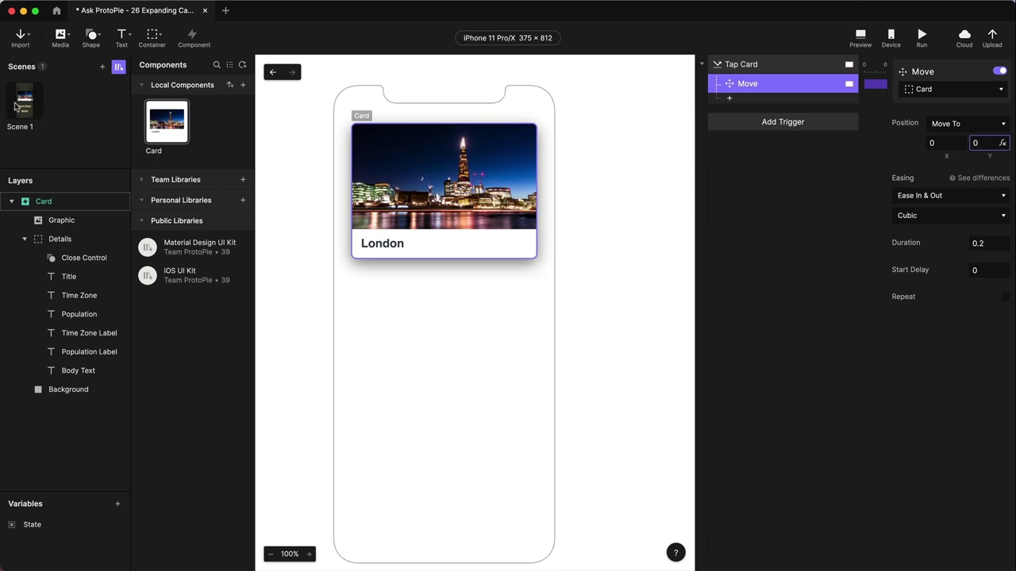
Step: Compare the Paging Container's position in Scene 1 with the Move response's target position in the Card component
left_click(21, 105)
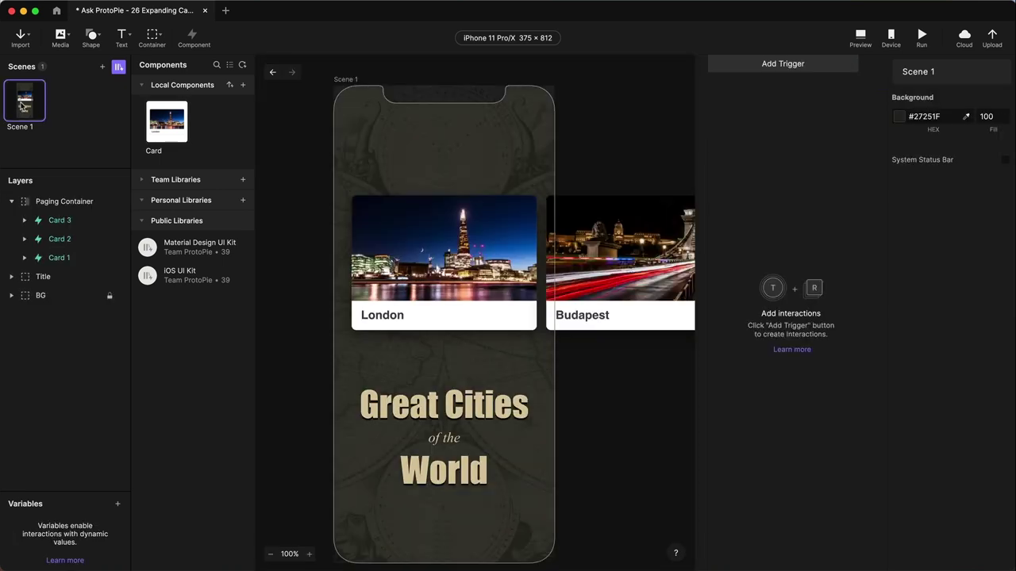
left_click(70, 204)
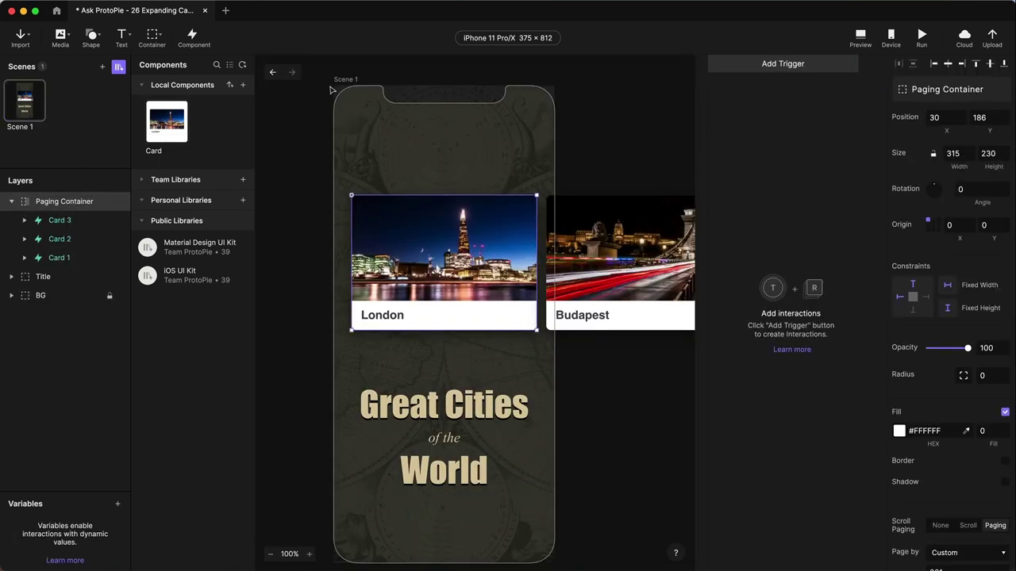
double_click(159, 130)
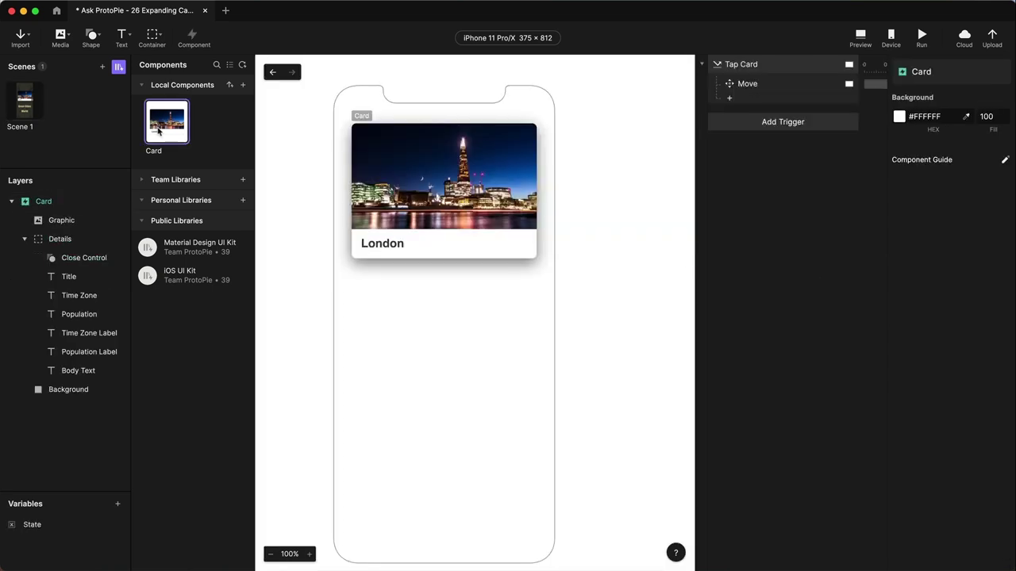
left_click(759, 84)
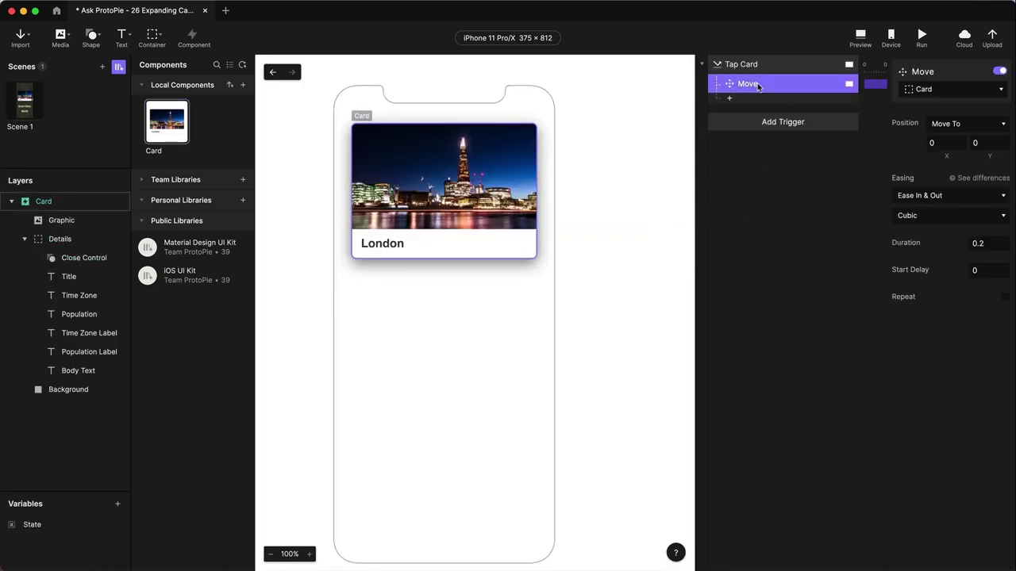
left_click(940, 144)
left_click(20, 119)
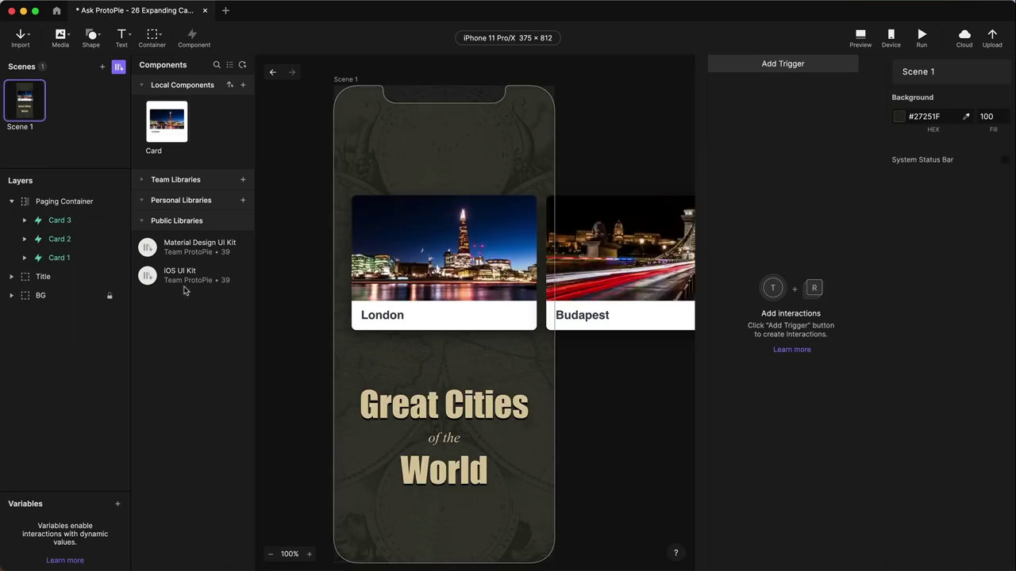
left_click(59, 203)
key("Escape")
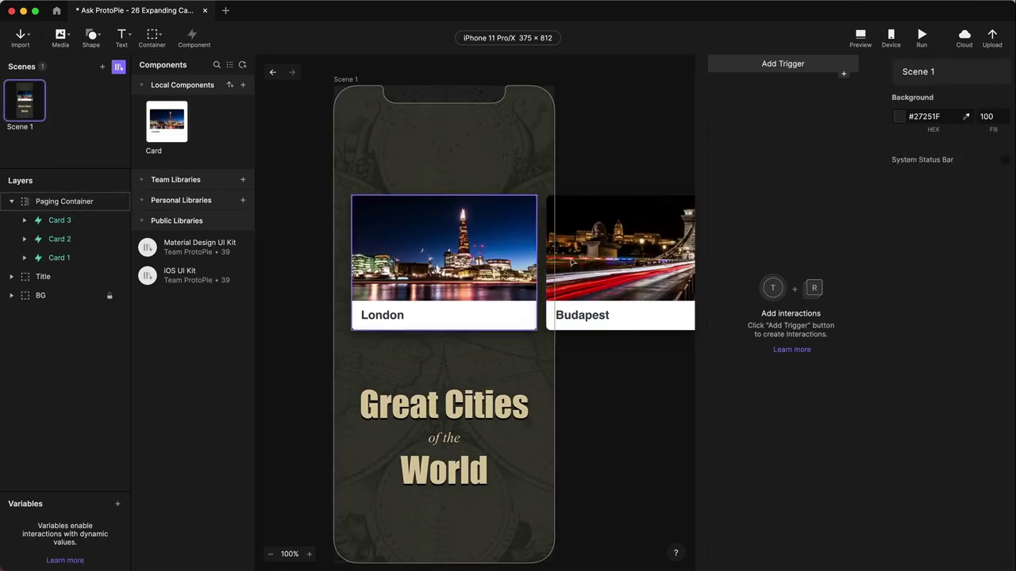
double_click(167, 122)
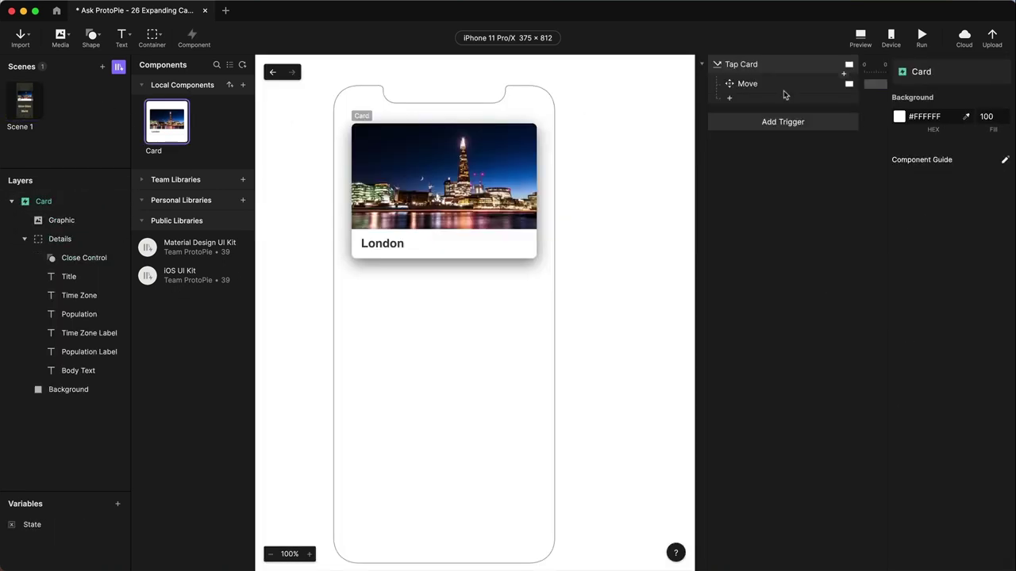
left_click(788, 85)
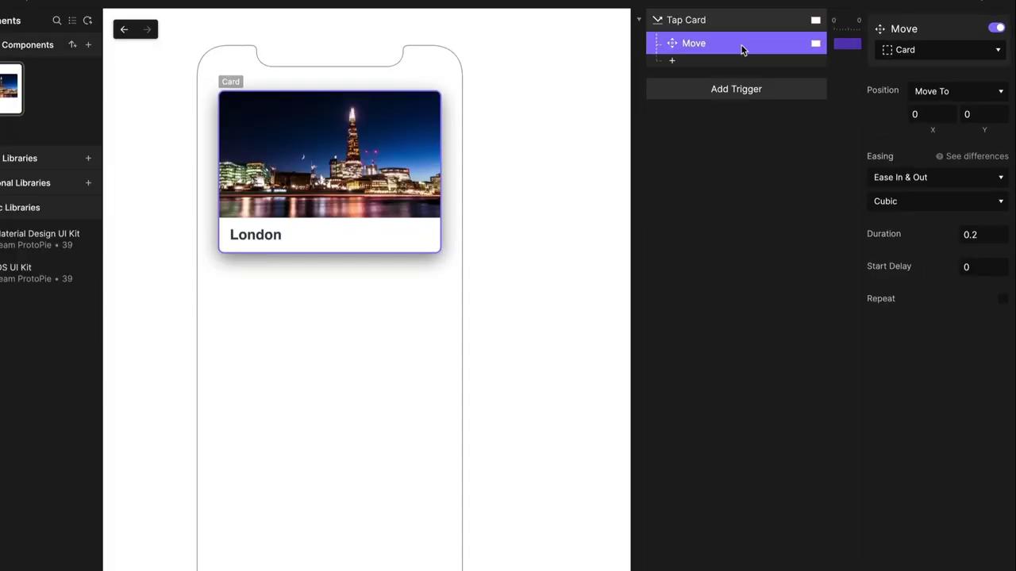
Step: Switch to Chrome and look up the toLayerX function under Relative Coordinates in the ProtoPie documentation's Formulas > Functions page
key("super+Tab")
key("super+Tab")
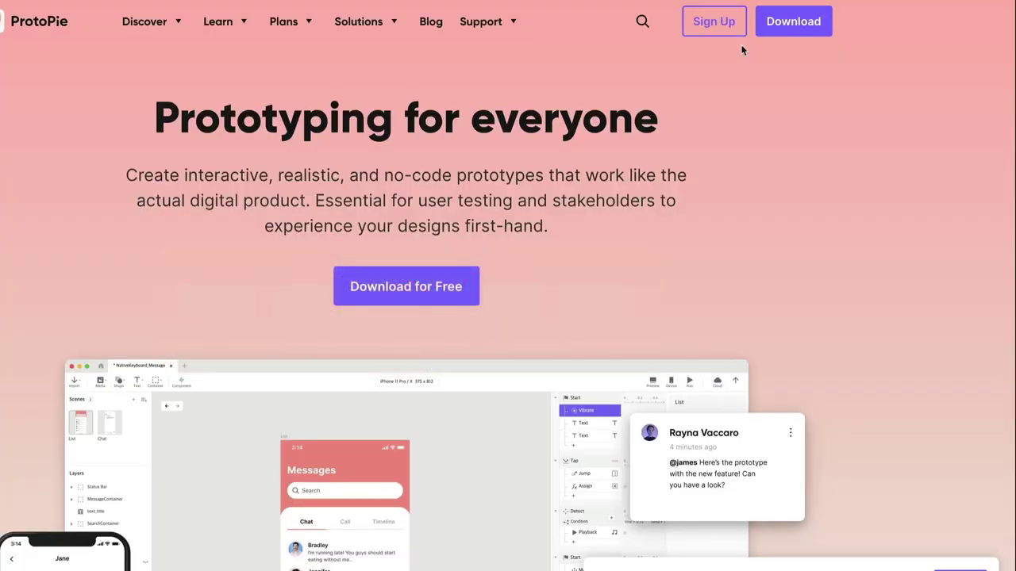
mouse_move(238, 25)
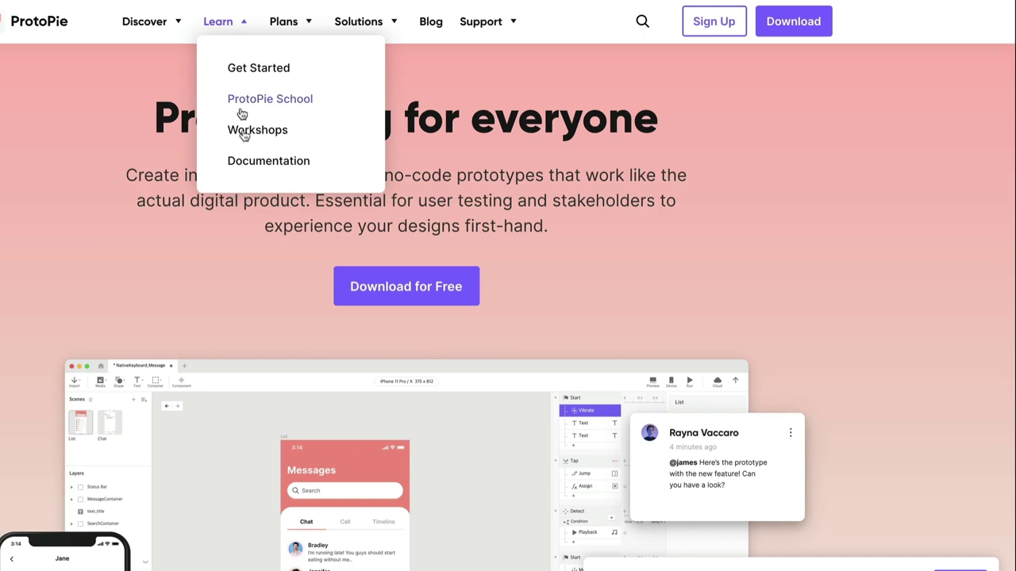
left_click(238, 162)
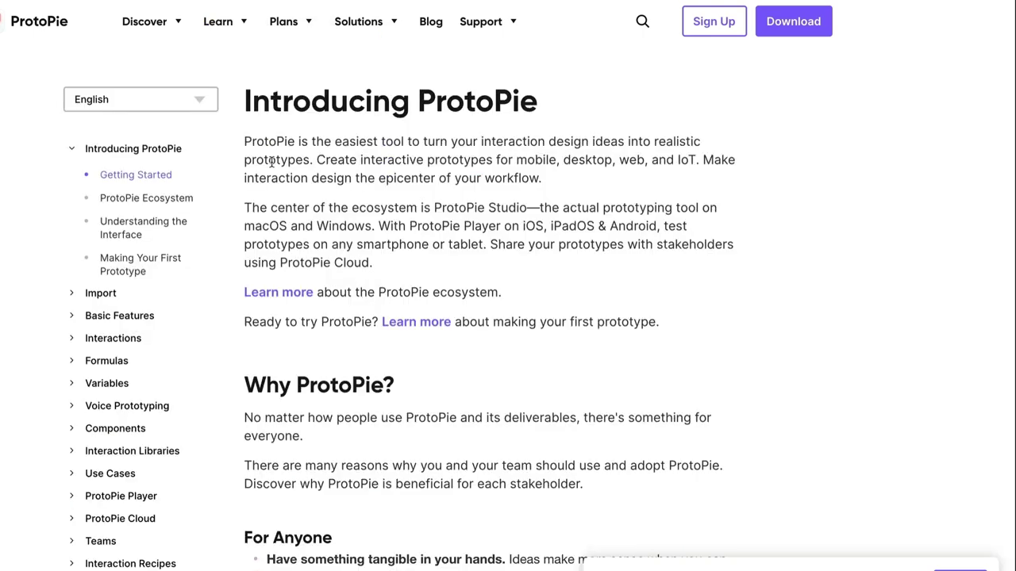
left_click(101, 361)
left_click(127, 458)
scroll(357, 452, "down", 2)
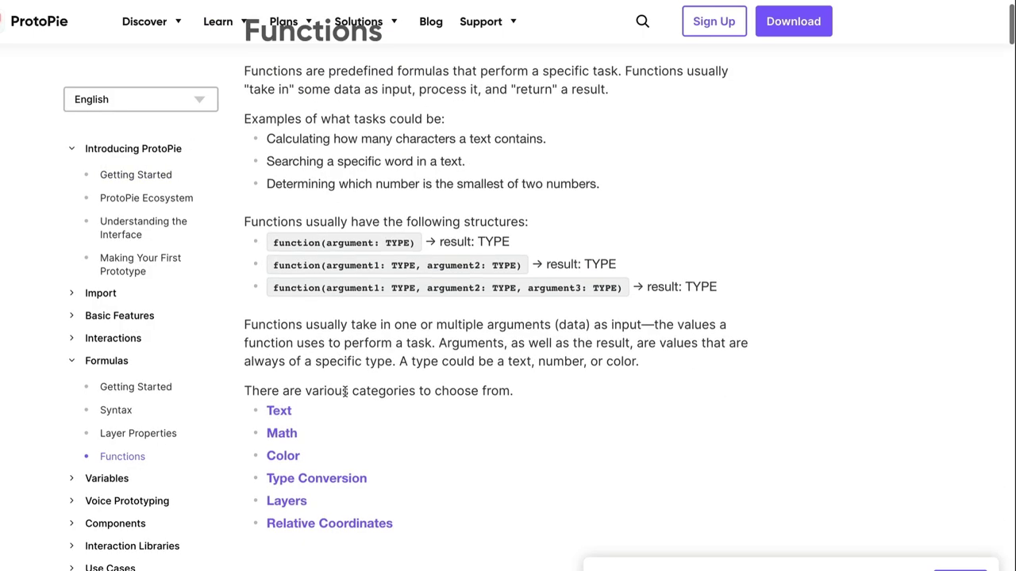
left_click(335, 451)
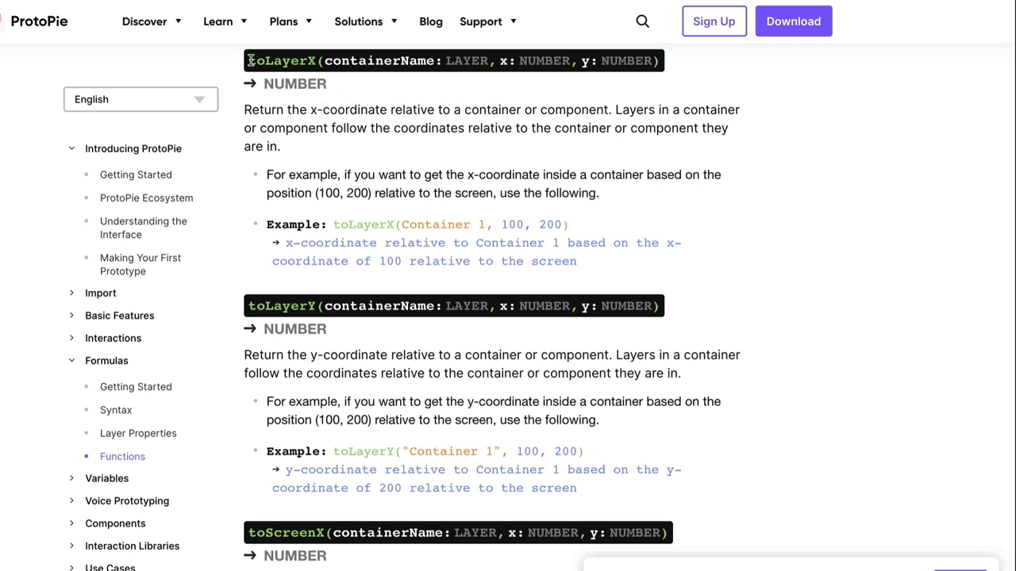
double_click(283, 62)
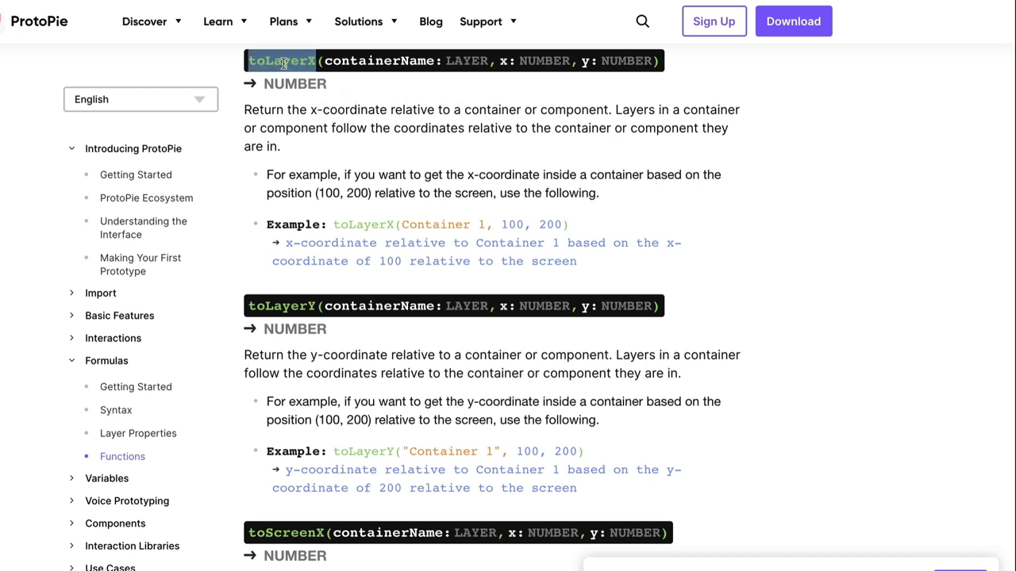
key("super+Tab")
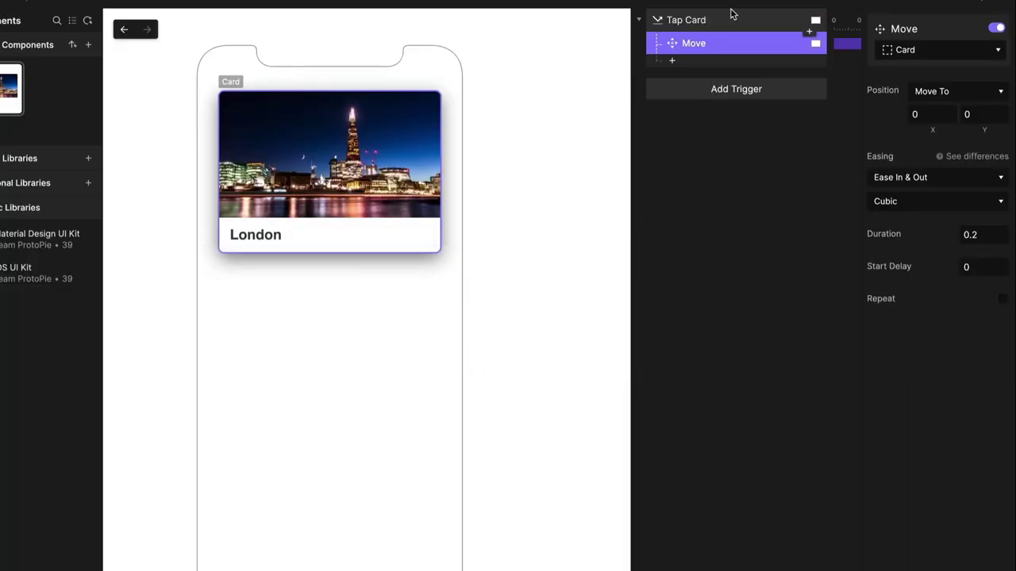
left_click(919, 113)
left_click(948, 115)
left_click_drag(714, 116, 648, 116)
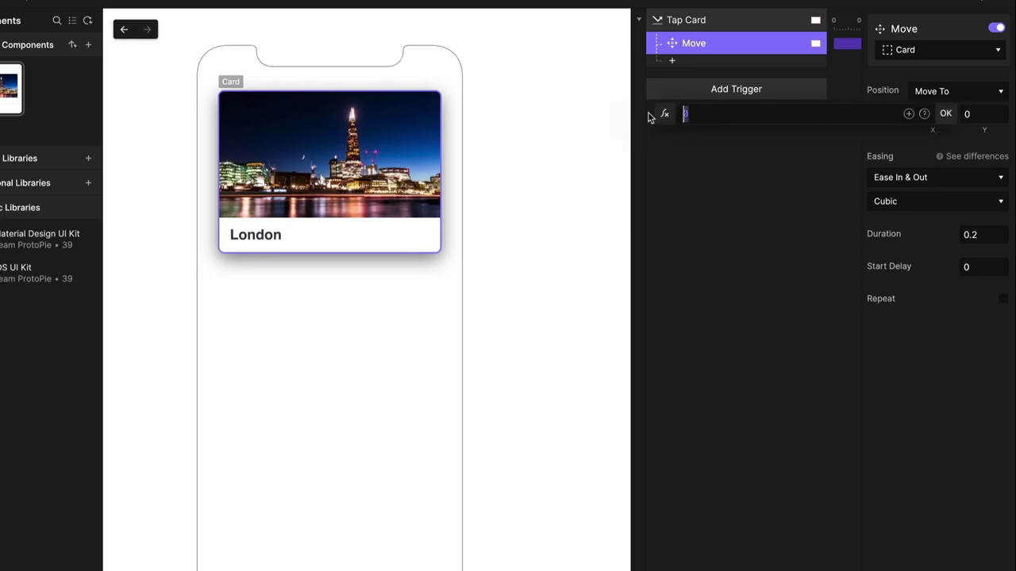
type("toLayerX(")
key("super+Tab")
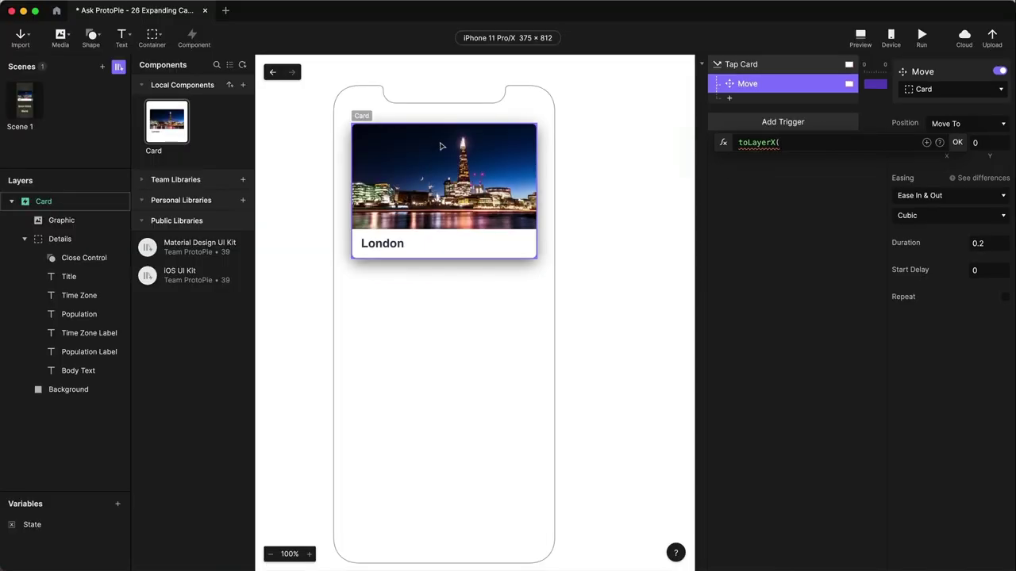
Step: Look at the Paging Container that holds the cards in Scene 1, and return to the Move response in the Card component
left_click(27, 120)
left_click(57, 204)
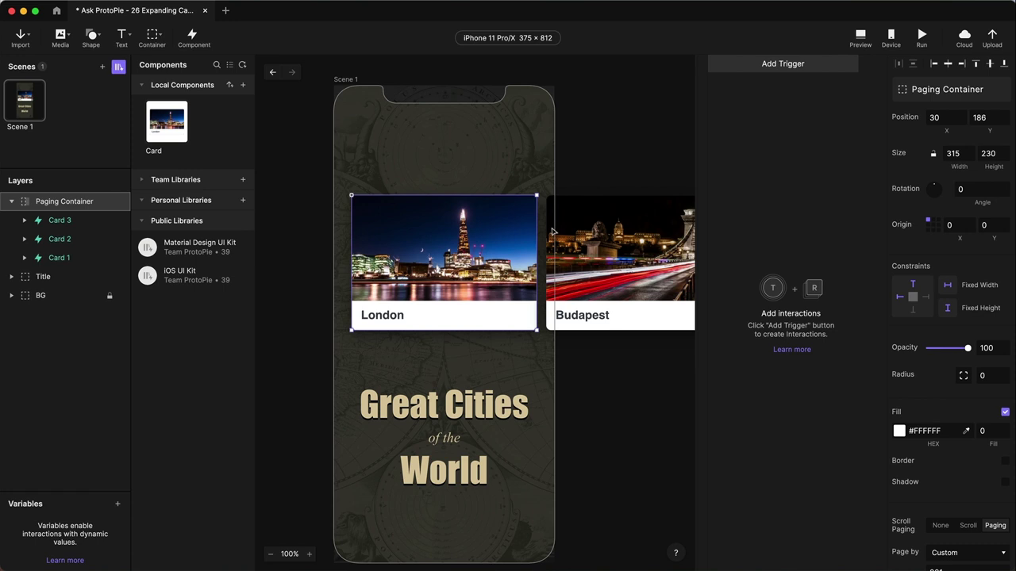
double_click(169, 124)
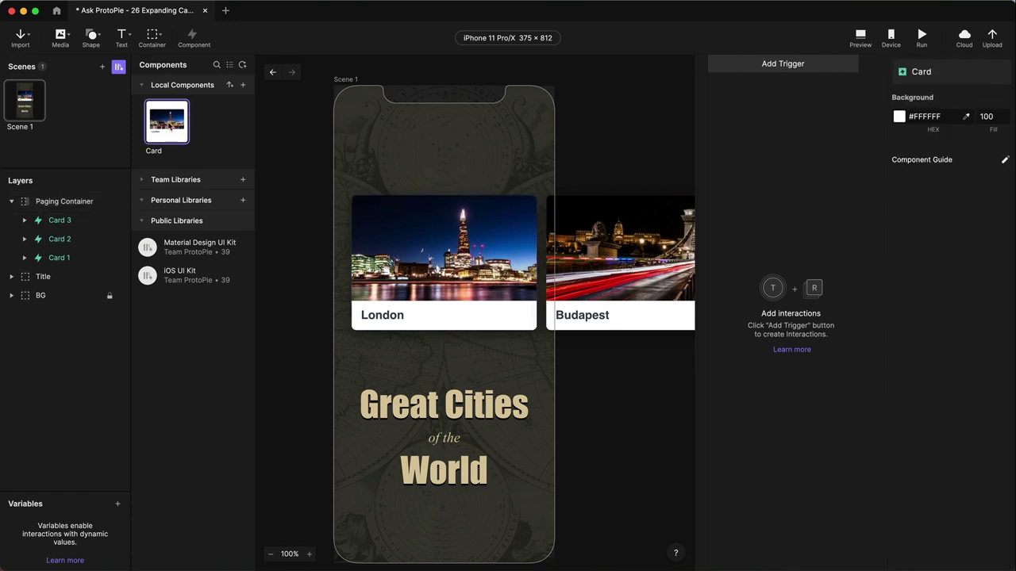
left_click(765, 86)
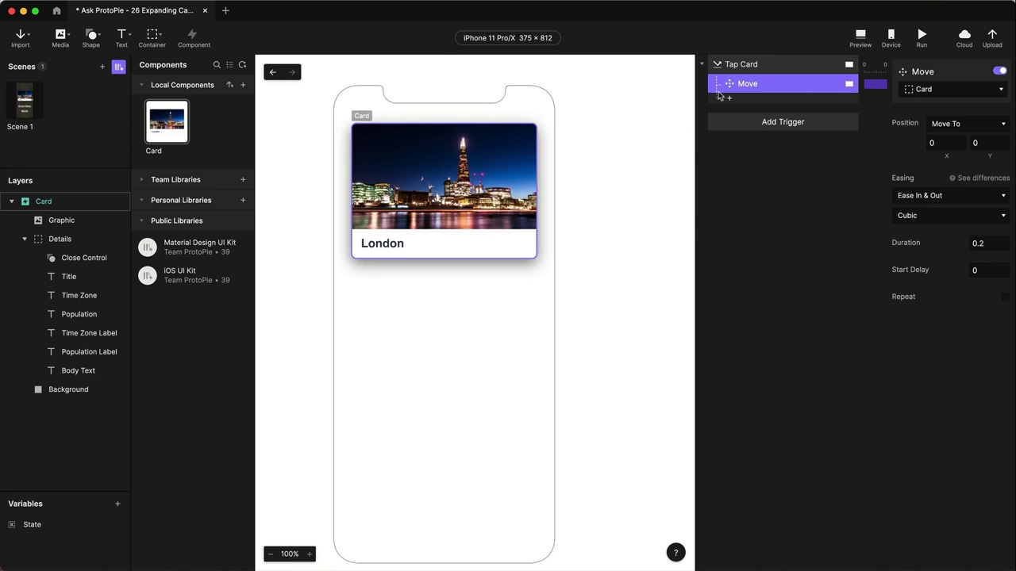
Step: Switch to Chrome and read the description of the parent function in the documentation's layer functions
key("super+Tab")
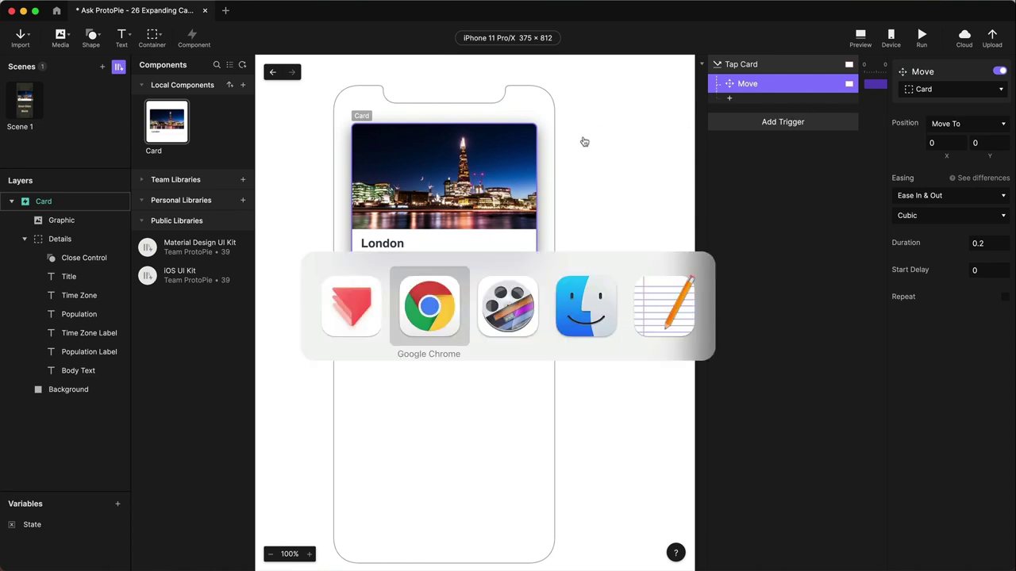
scroll(512, 226, "up", 5)
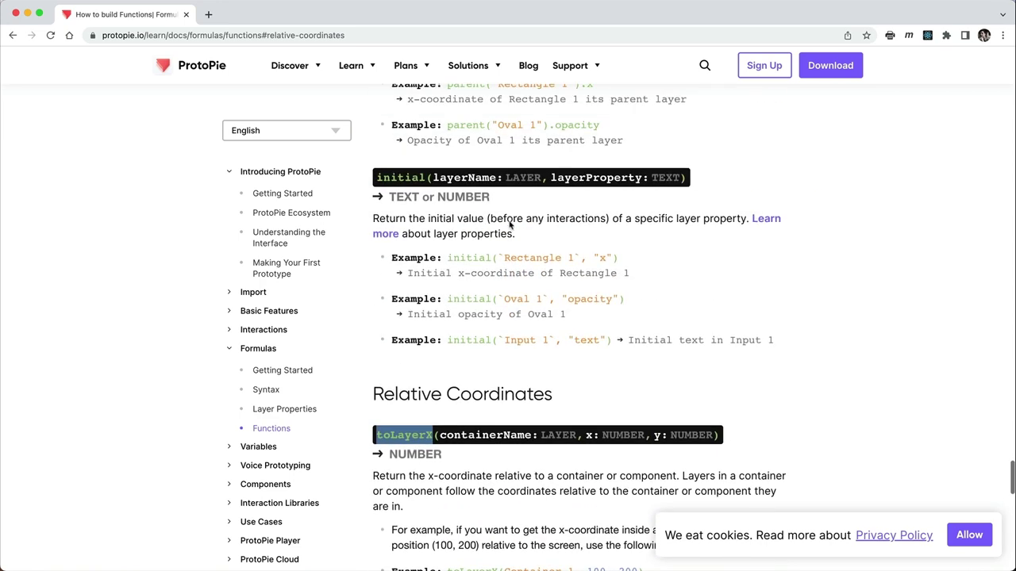
scroll(512, 226, "up", 3)
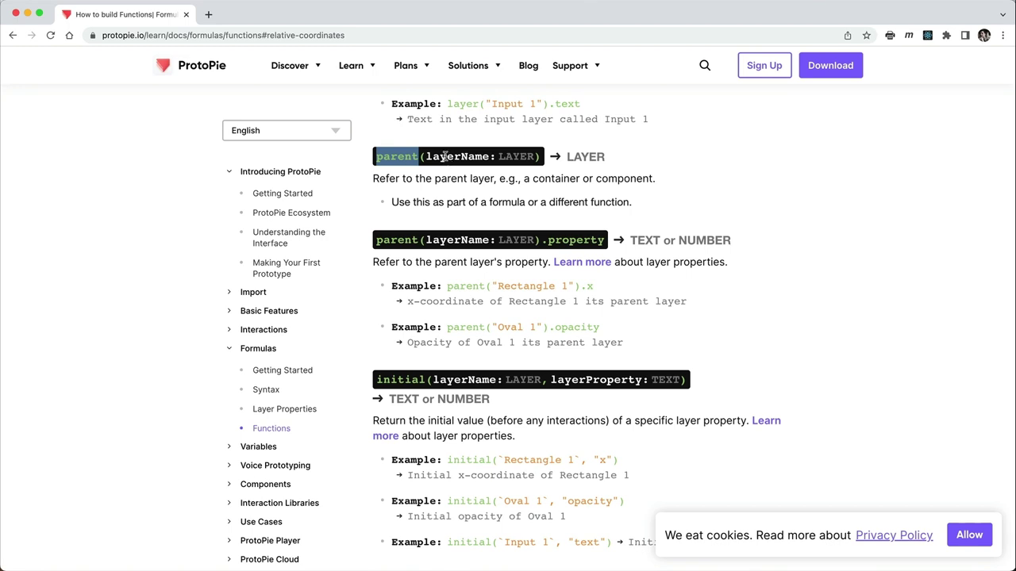
left_click_drag(419, 156, 406, 157)
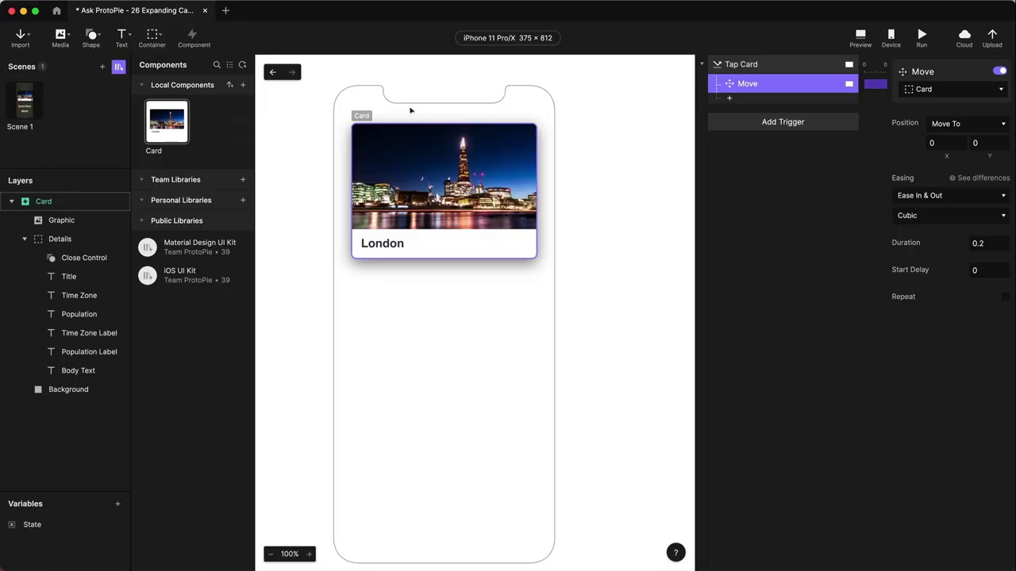
Step: In ProtoPie, replace the Move response's X value with the beginning of a formula, toLayerX(
left_click(934, 144)
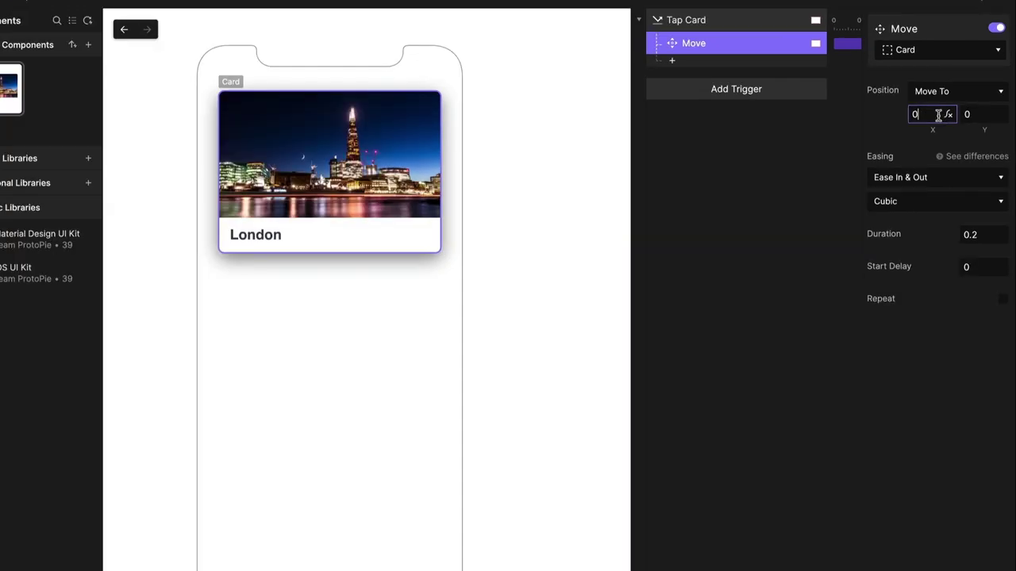
left_click(959, 143)
key("BackSpace")
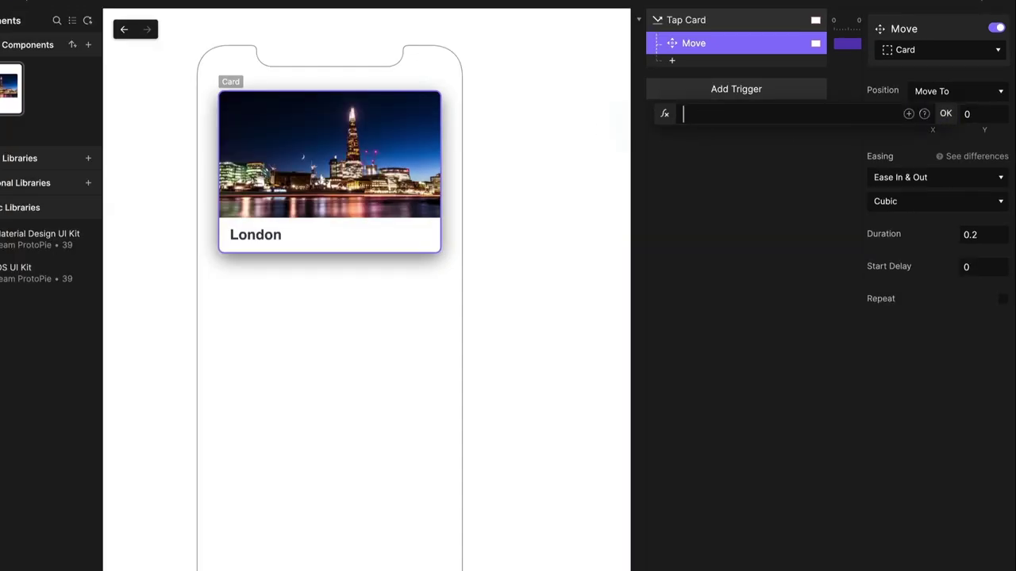
type("toLayer")
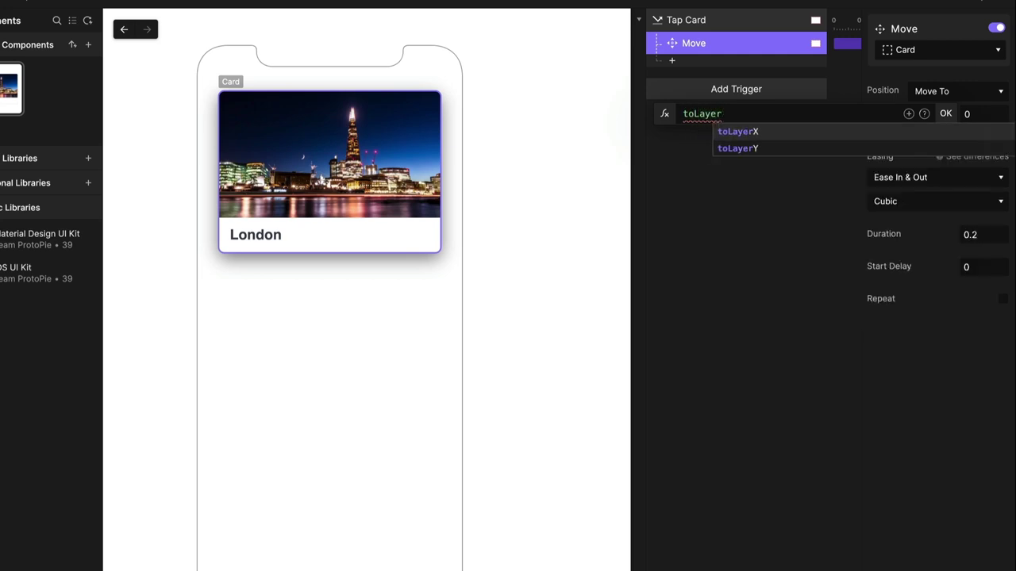
type("X(")
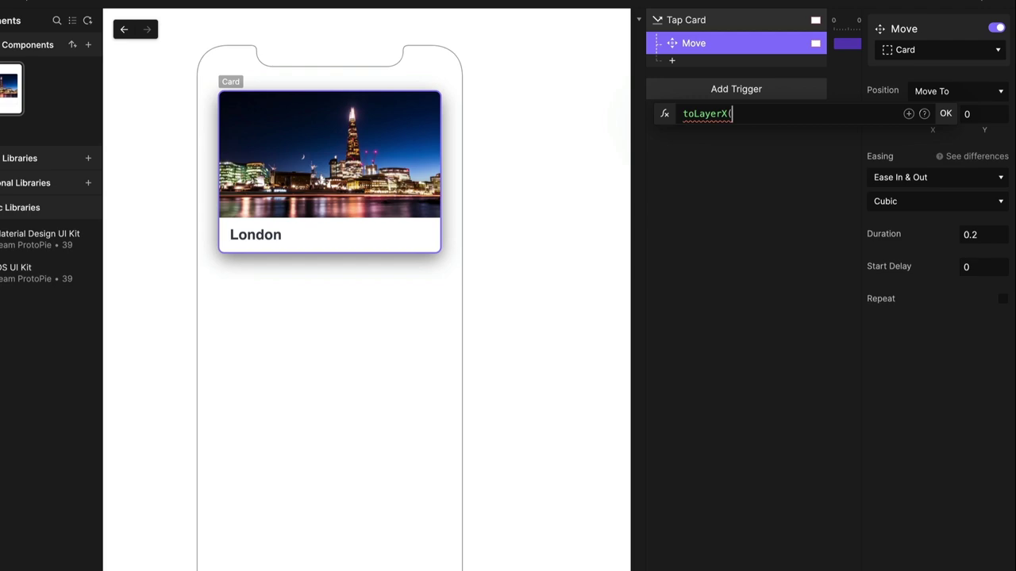
Step: Check the arguments of toLayerX in the Chrome documentation and return to the open formula in ProtoPie
key("super+Tab")
scroll(328, 363, "down", 10)
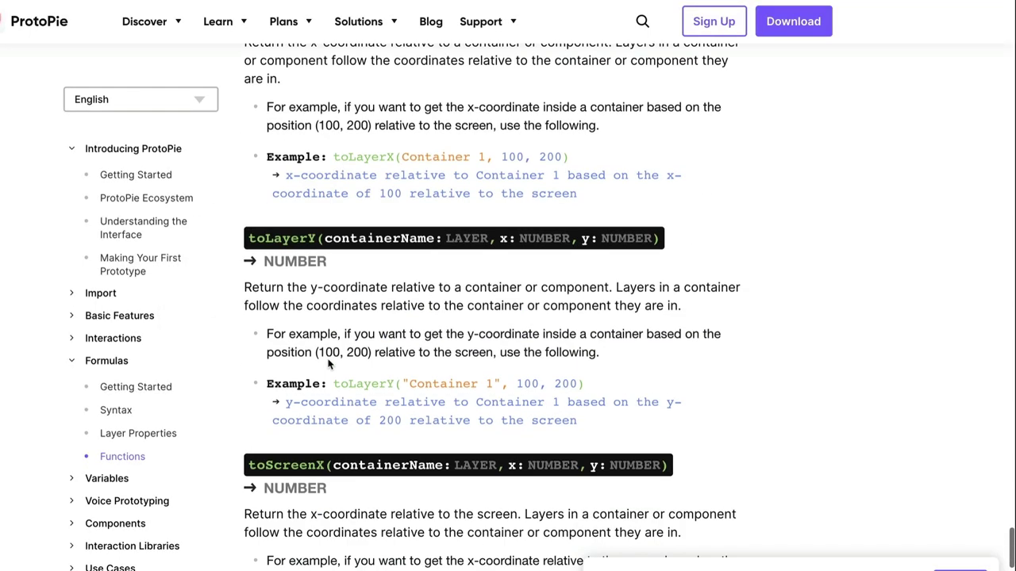
scroll(329, 363, "up", 2)
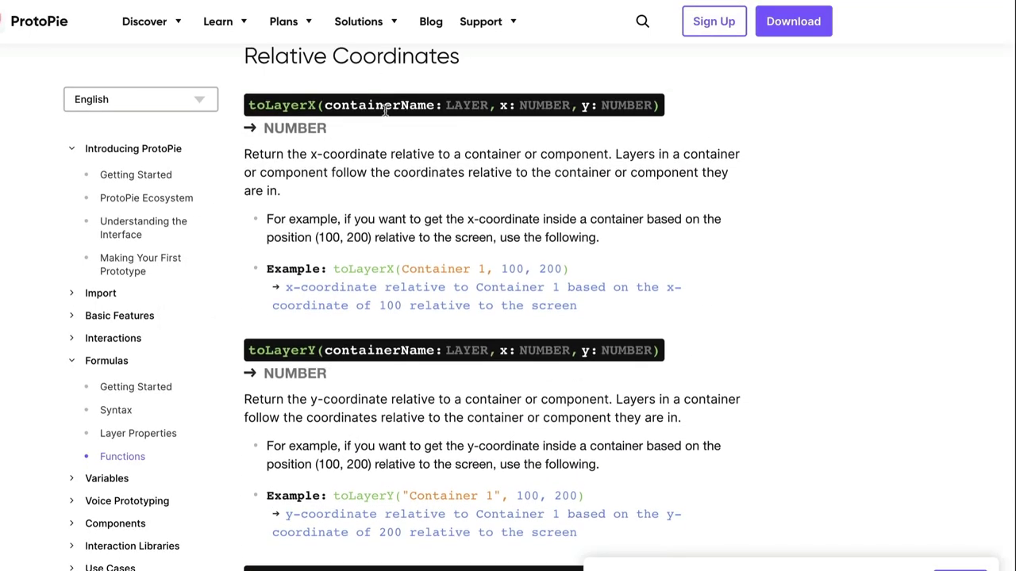
key("super+Tab")
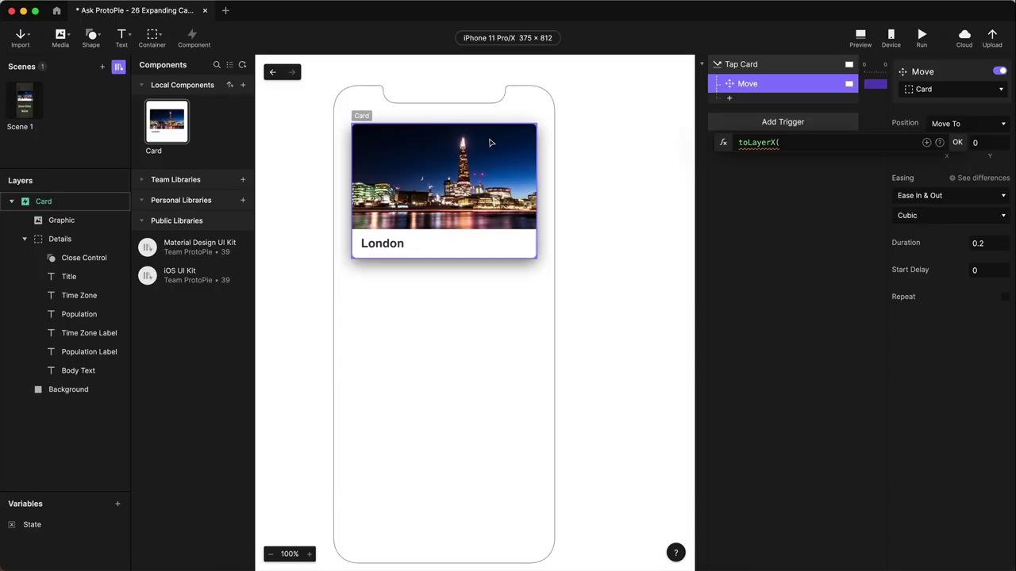
Step: Extend the X formula with parent( and insert a reference to the Card layer as its argument
left_click(802, 141)
type("parent(")
left_click(821, 142)
left_click(926, 143)
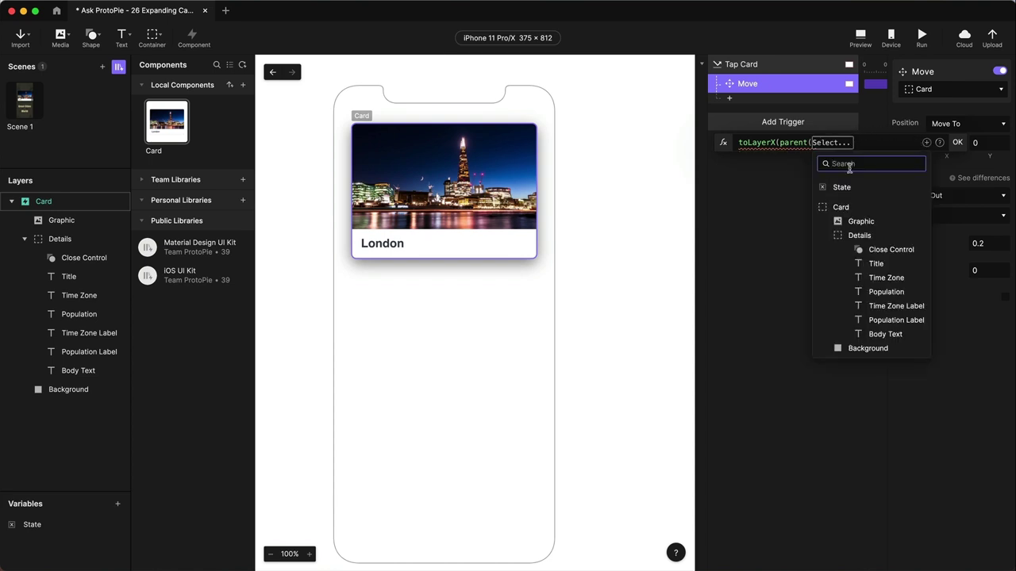
left_click(855, 141)
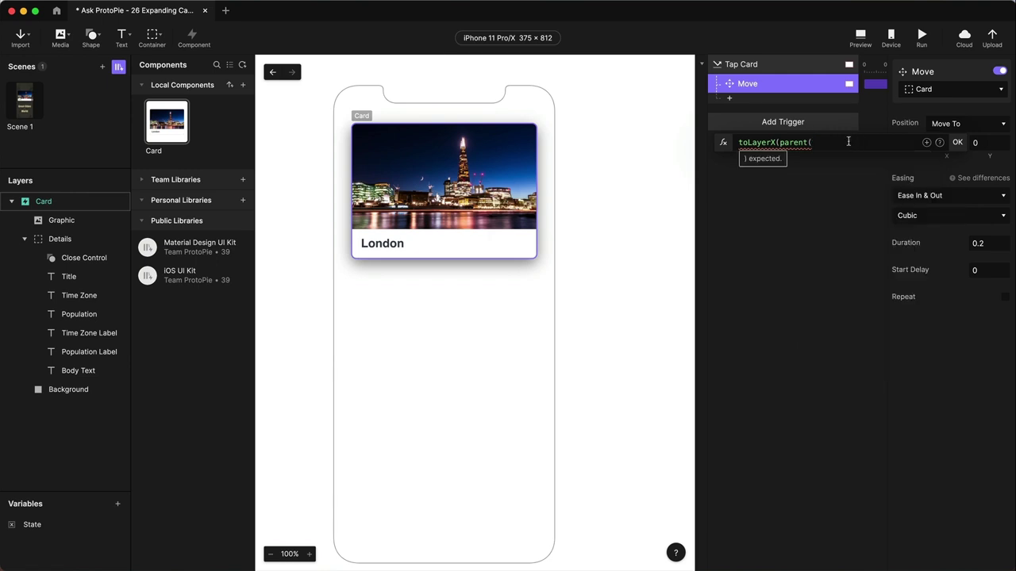
left_click(842, 144)
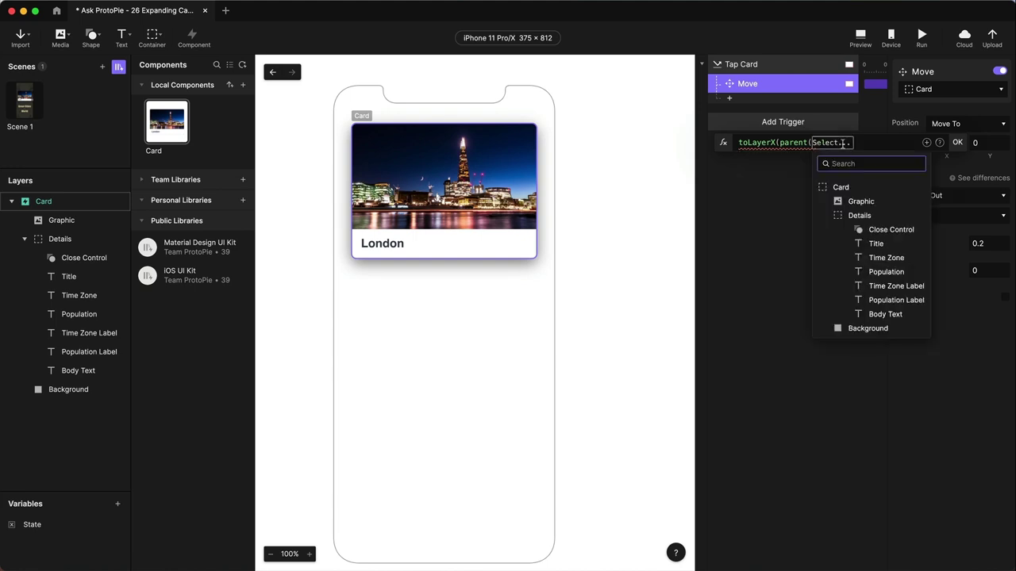
left_click(840, 187)
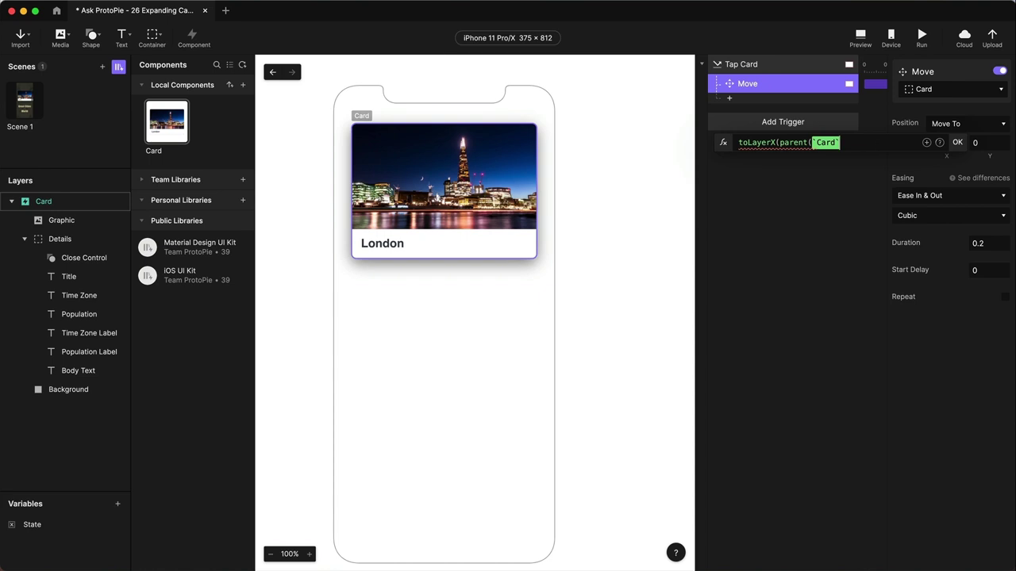
key("BackSpace")
key("BackSpace")
key("BackSpace")
key("BackSpace")
key("BackSpace")
key("BackSpace")
left_click(926, 142)
left_click(841, 208)
Step: Complete the X formula as toLayerX(parent(`Card`),0,0), copy the whole expression and apply it
type("),0,0)")
key("super+a")
key("super+c")
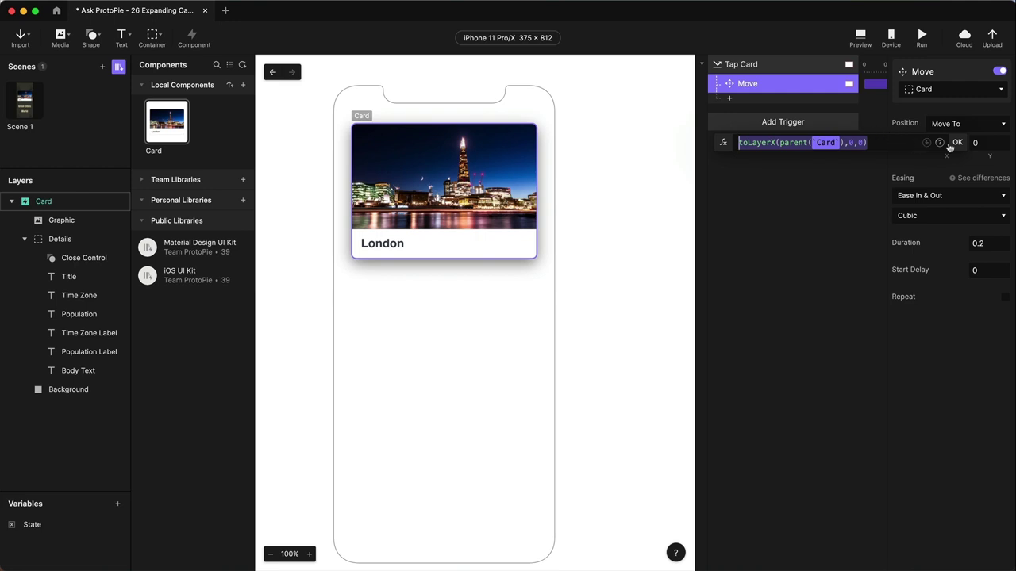
left_click(957, 142)
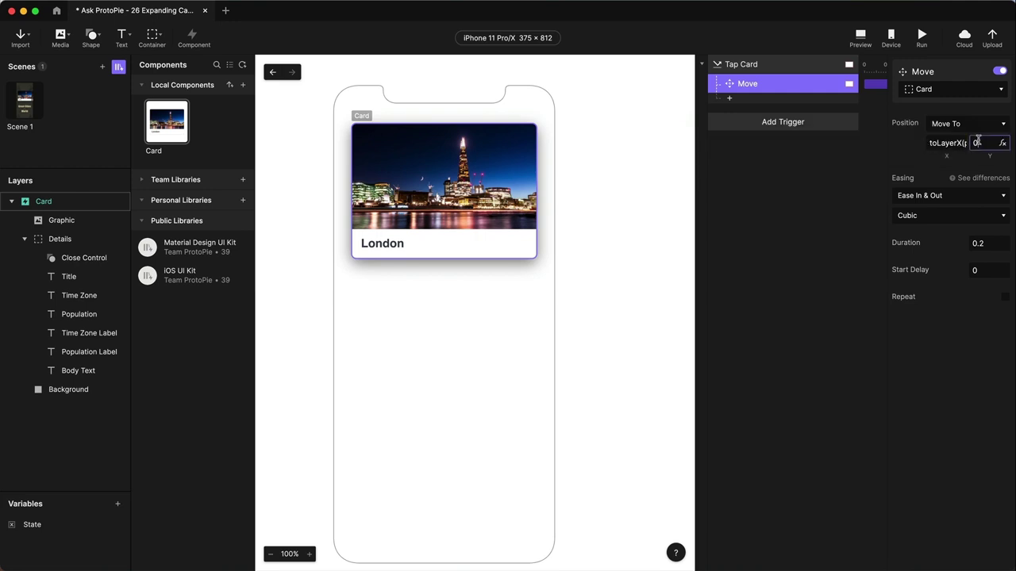
Step: Replace the Move response's Y value with the copied formula, changed to toLayerY(parent(`Card`),0,0)
left_click(992, 143)
left_click_drag(810, 142, 774, 144)
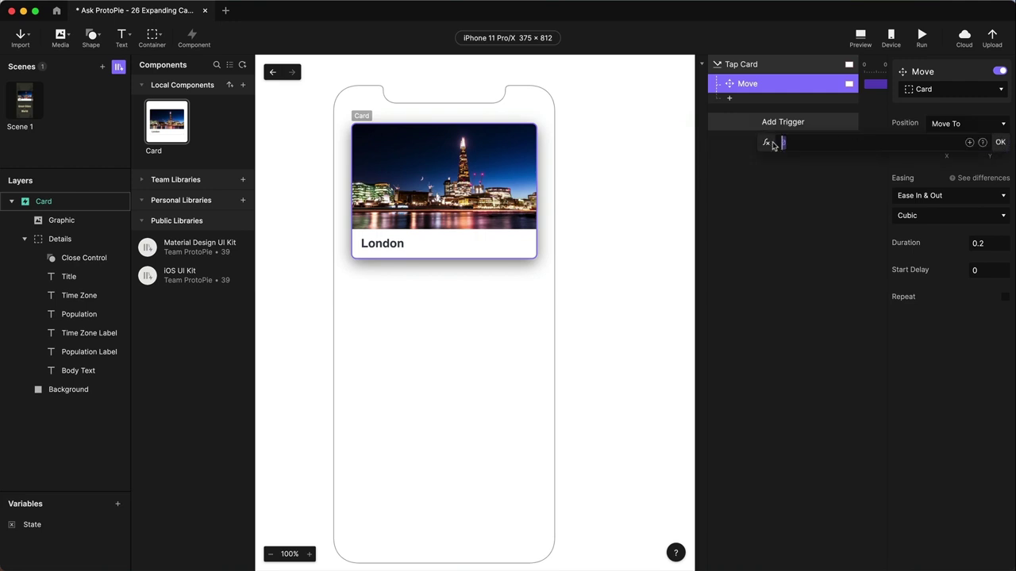
key("super+v")
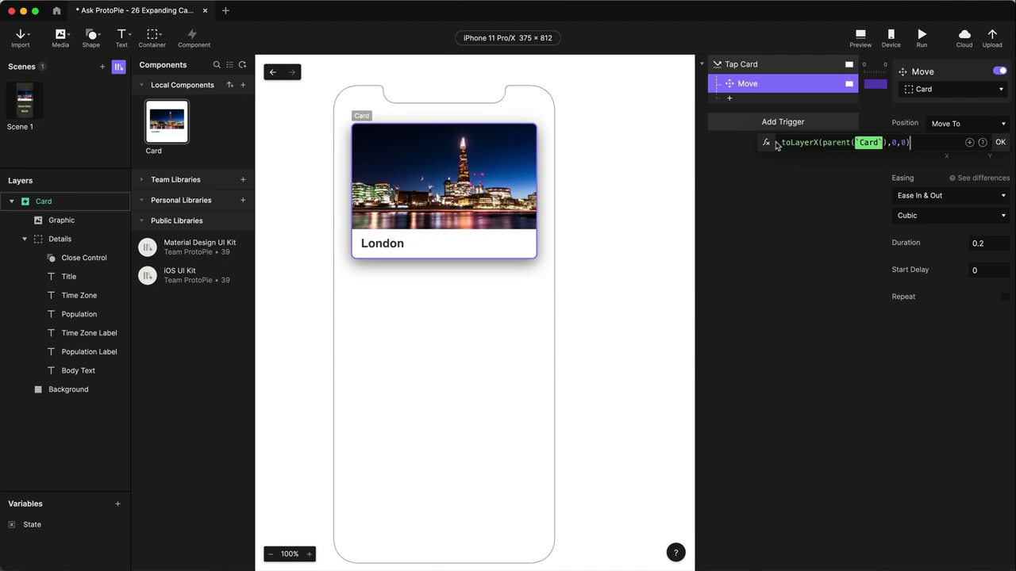
left_click(817, 142)
key("BackSpace")
type("Y")
Step: Compare the toLayerX and toLayerY functions in the Chrome documentation and return to the Y formula in ProtoPie
key("super+Tab")
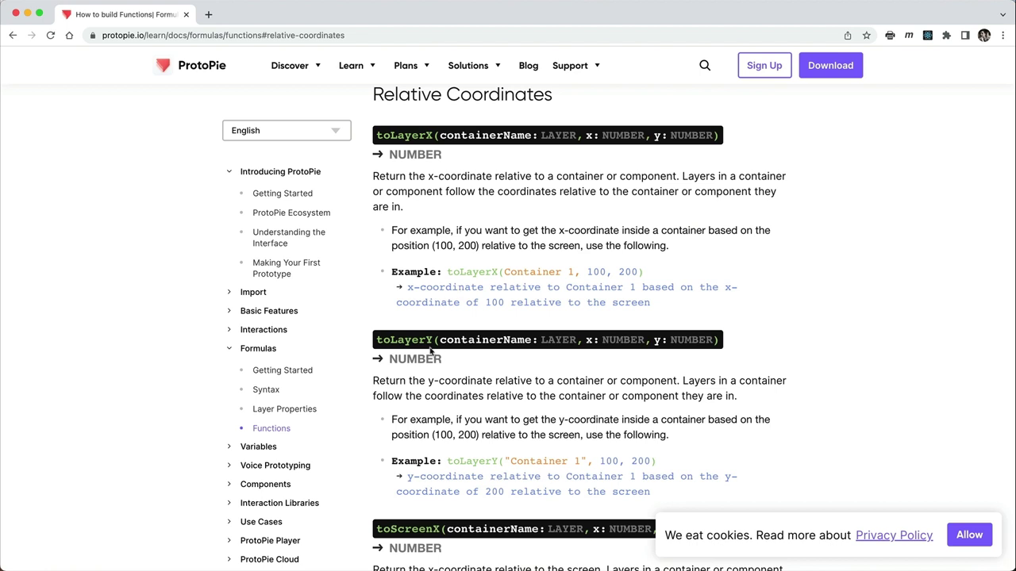
left_click_drag(430, 340, 435, 339)
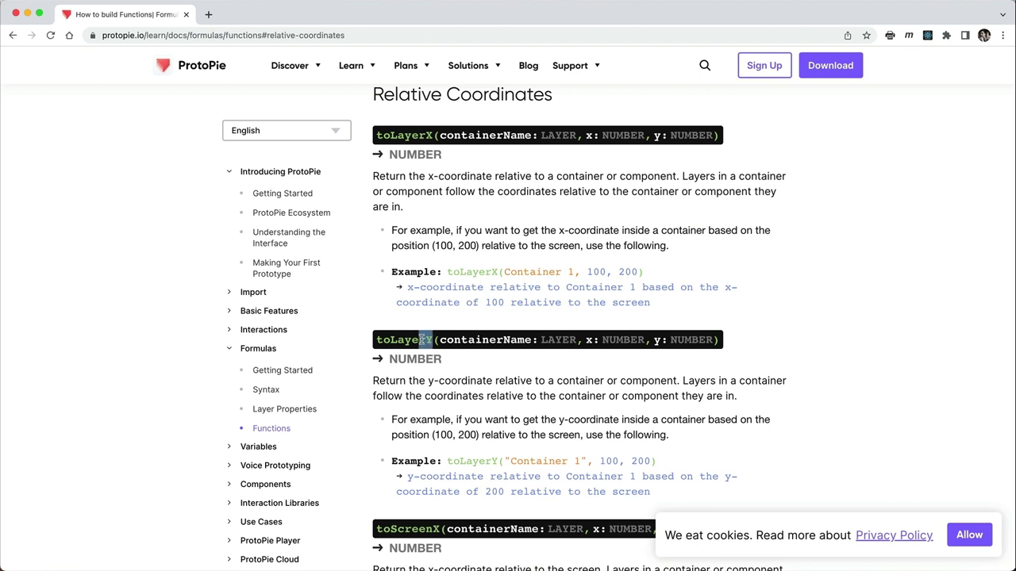
double_click(414, 135)
double_click(413, 340)
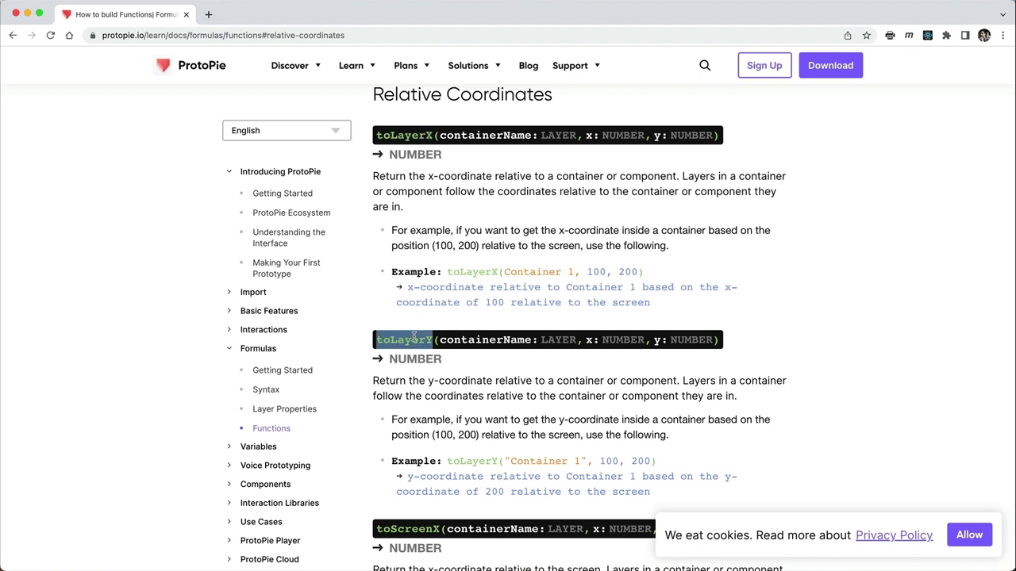
key("super+Tab")
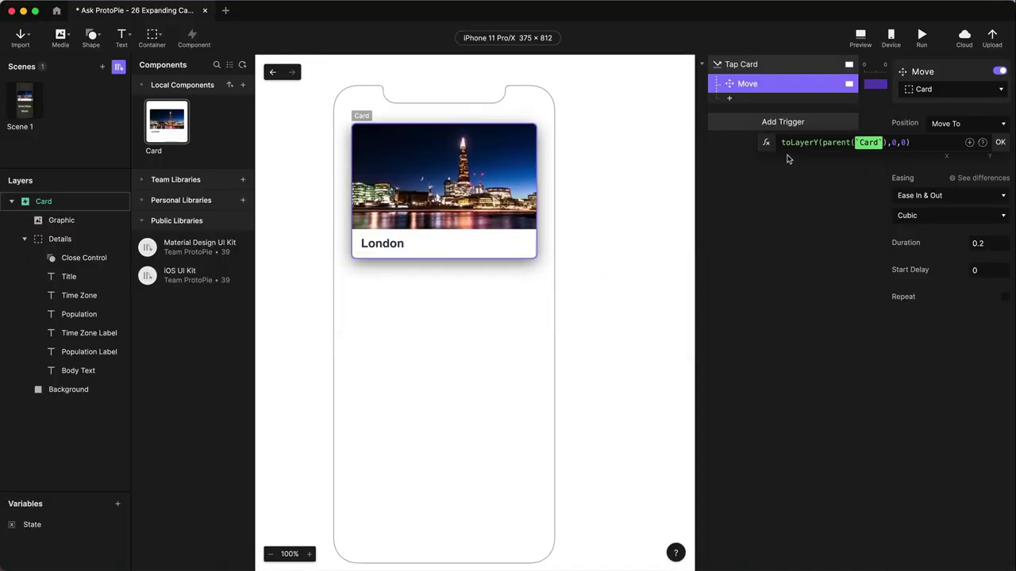
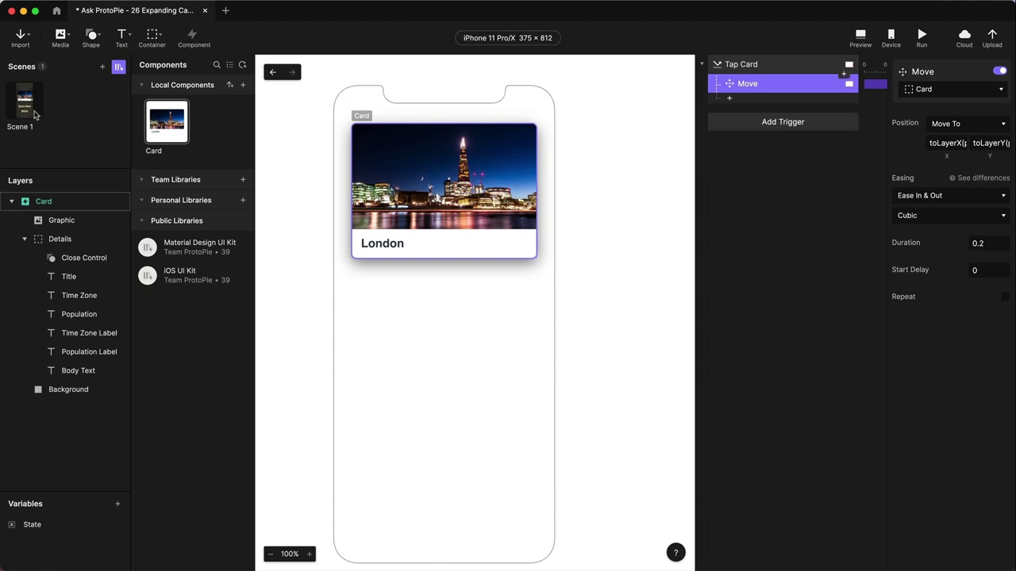
Step: Preview Scene 1 and test tapping the London card
left_click(30, 108)
left_click(859, 36)
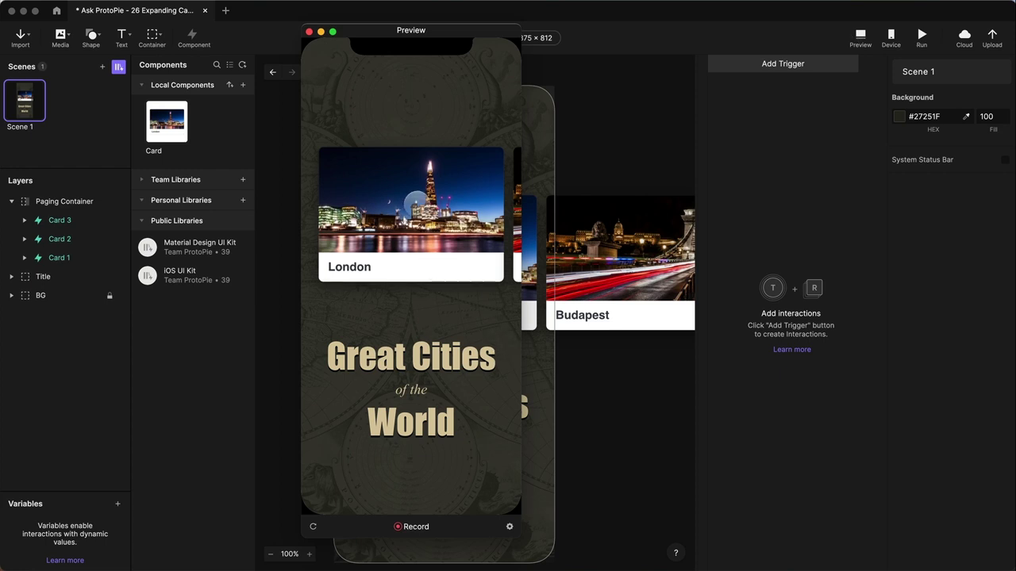
left_click(415, 204)
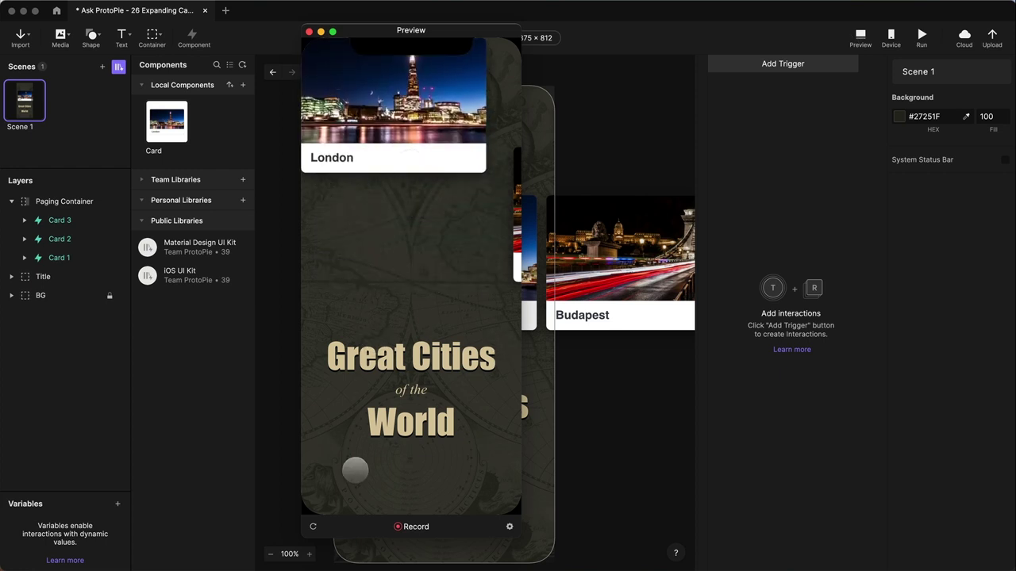
Step: Restart the preview, page along to the Paris card and test tapping it
left_click(313, 527)
left_click_drag(480, 266, 357, 246)
left_click_drag(492, 238, 373, 226)
left_click(405, 208)
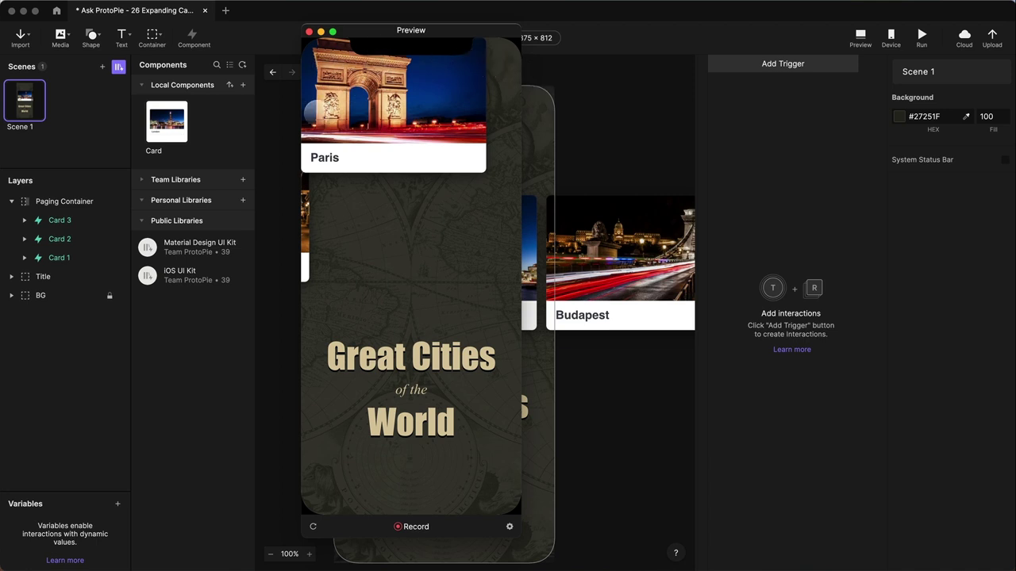
left_click(309, 31)
Step: In the Card component, add a Scale response targeting the Card layer to the Tap Card trigger
double_click(165, 131)
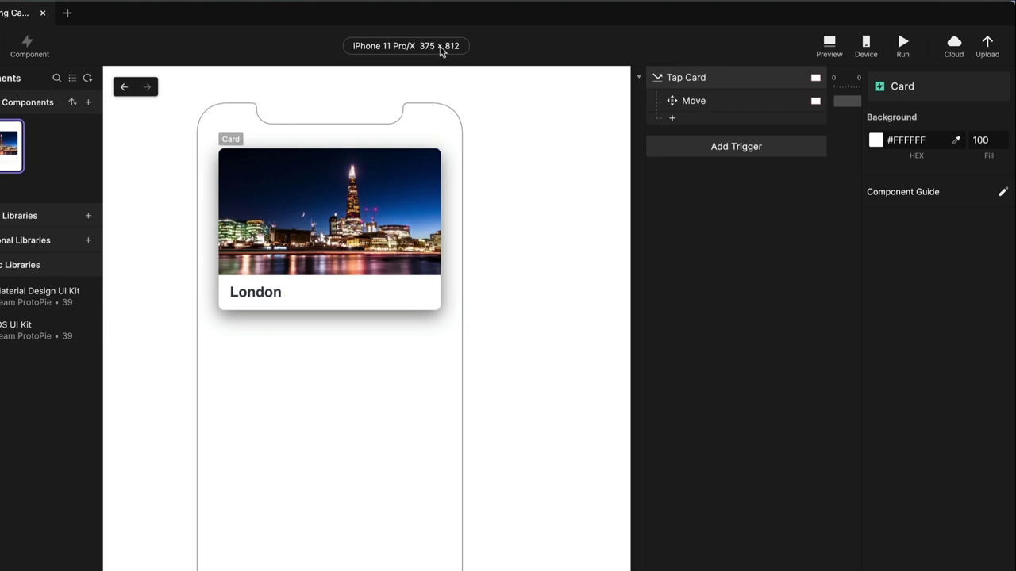
left_click(711, 120)
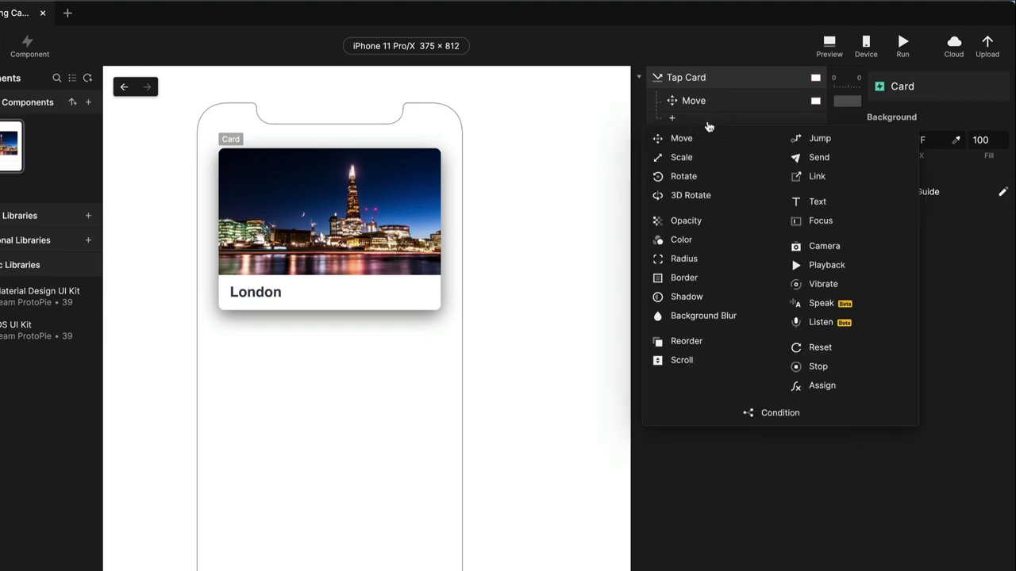
left_click(696, 162)
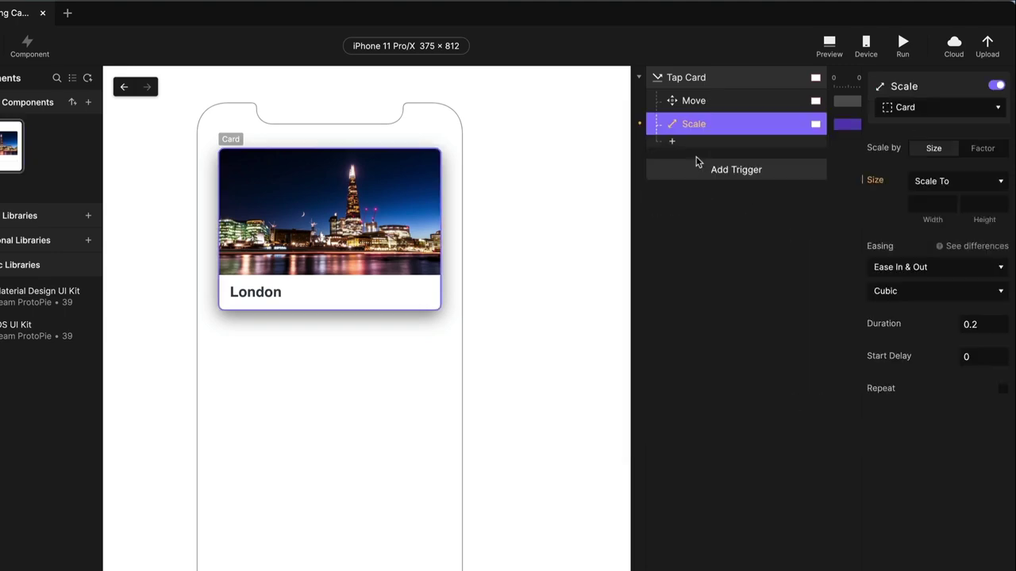
left_click(943, 107)
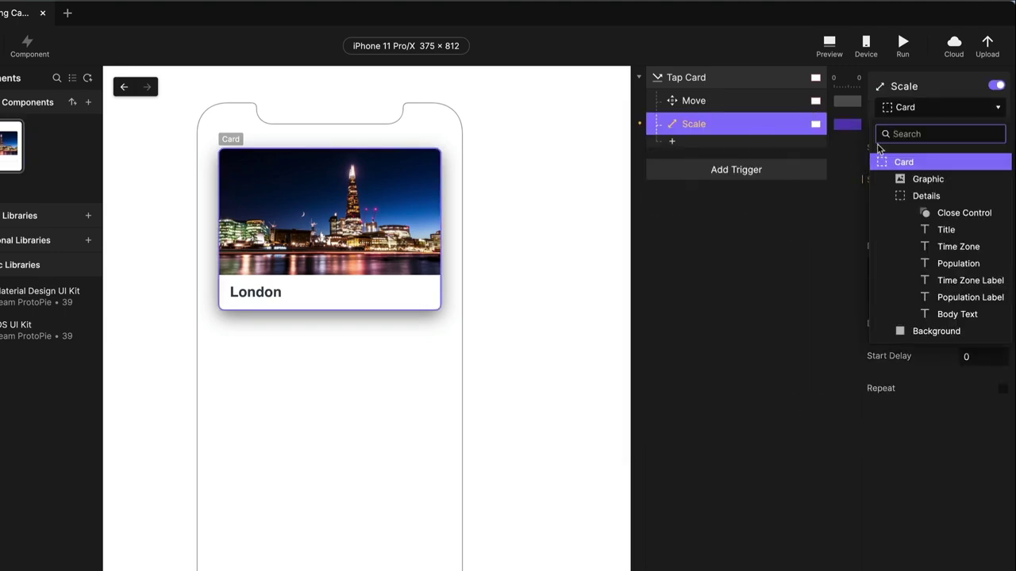
left_click(905, 161)
Step: Set the Scale response's target size to 375 wide by 812 high
left_click(924, 204)
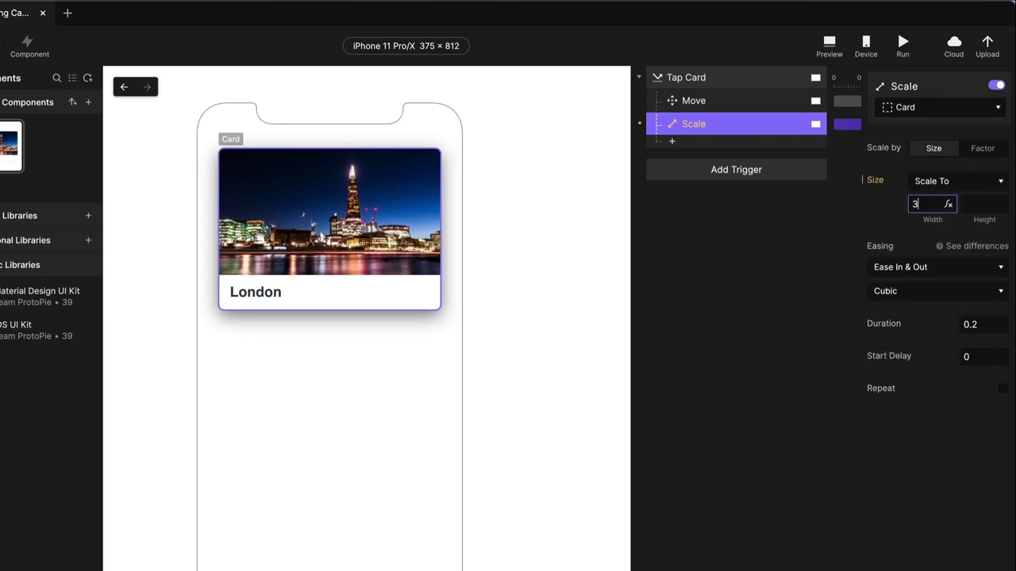
key("Tab")
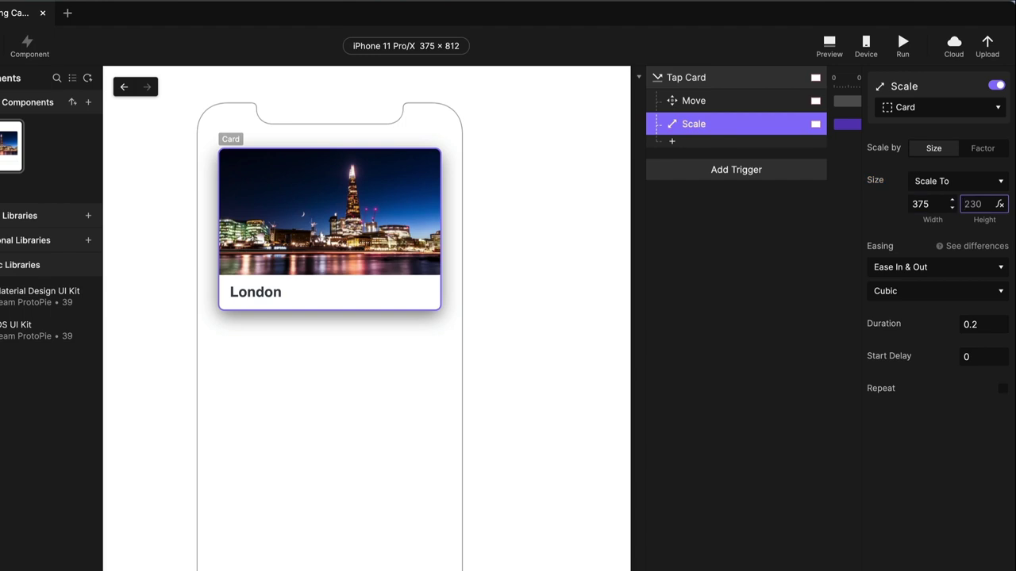
type("812")
key("Tab")
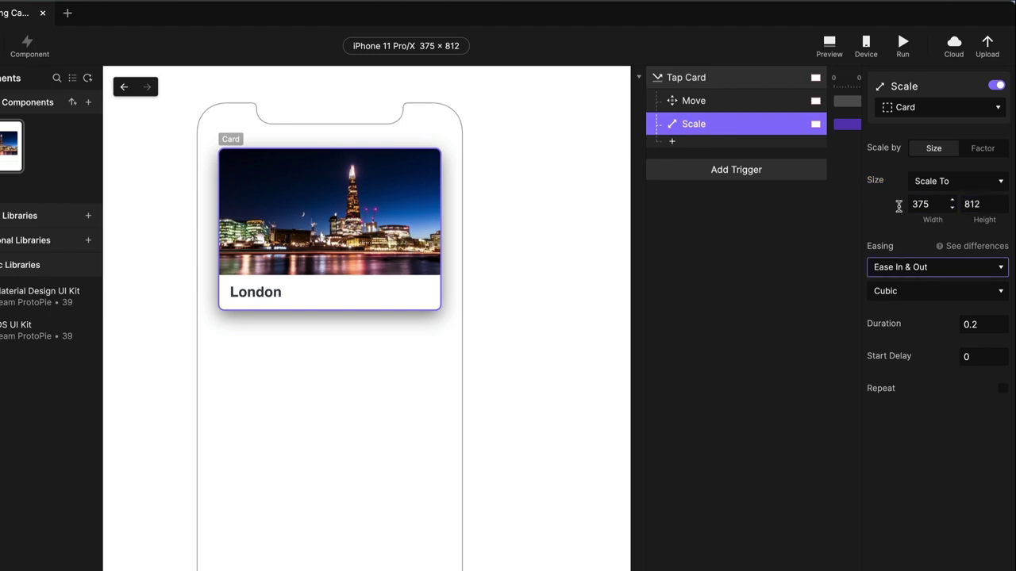
left_click(802, 275)
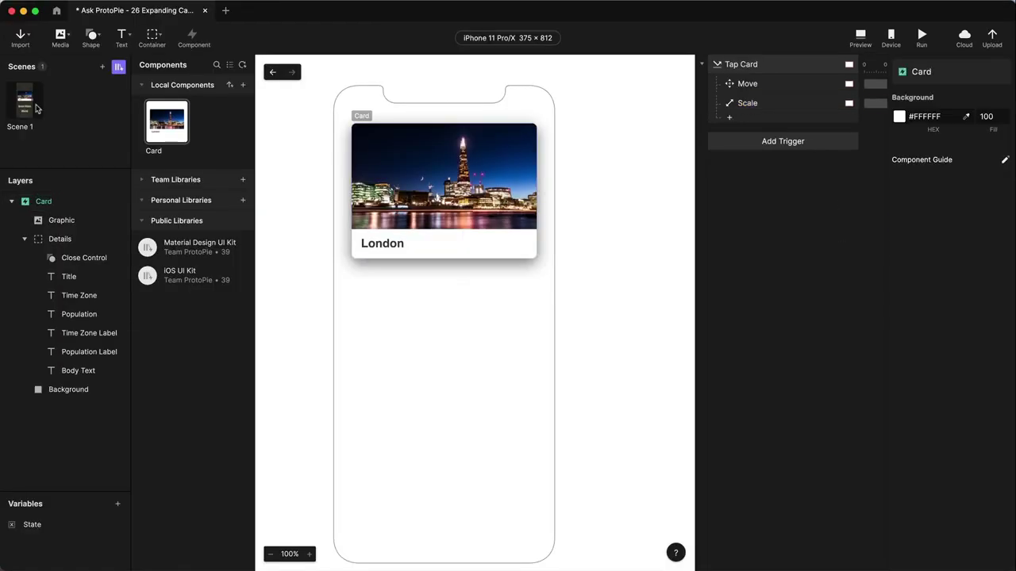
Step: Preview Scene 1 and tap the London card to check how its contents scale
left_click(36, 109)
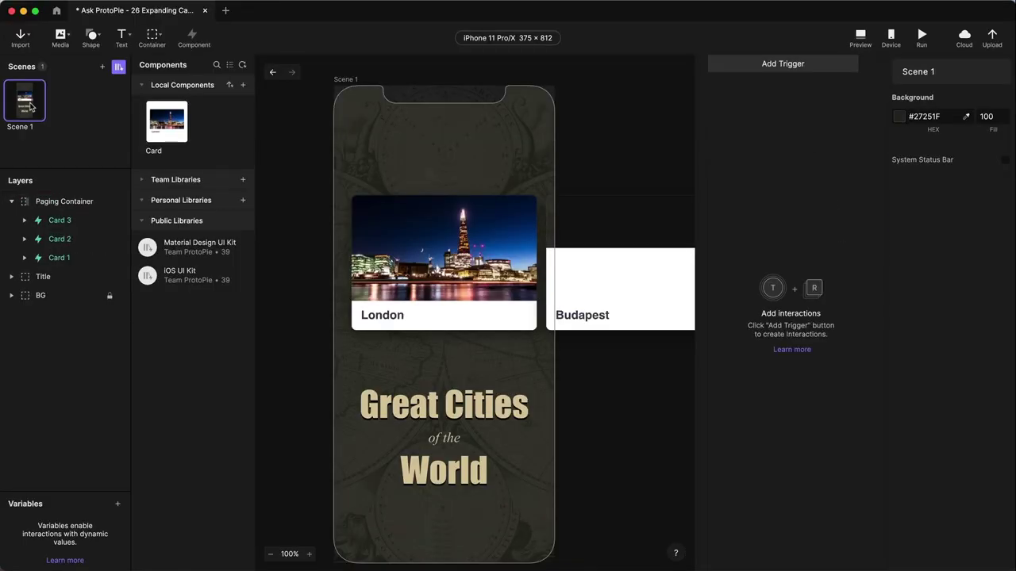
left_click(862, 36)
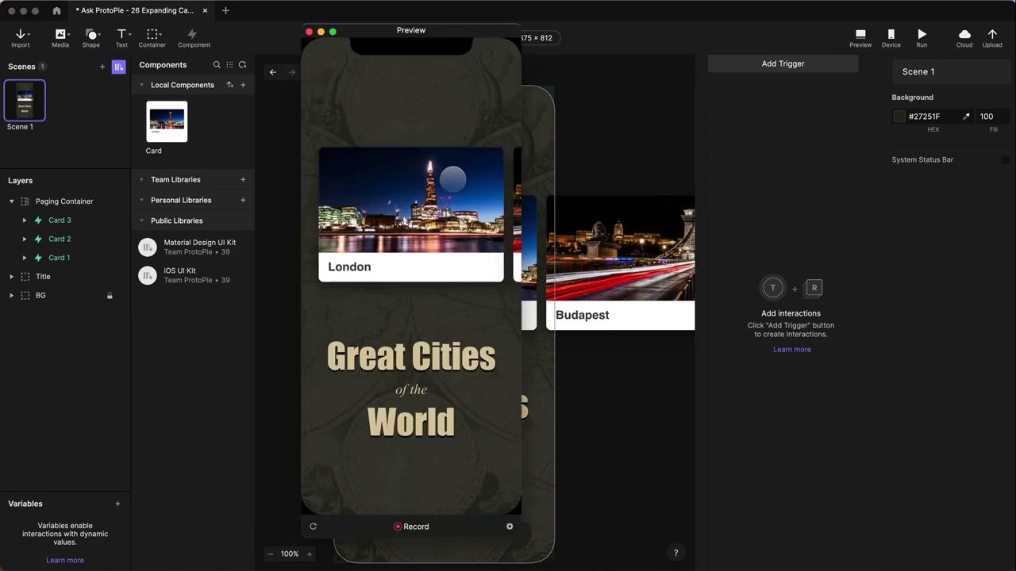
left_click(452, 181)
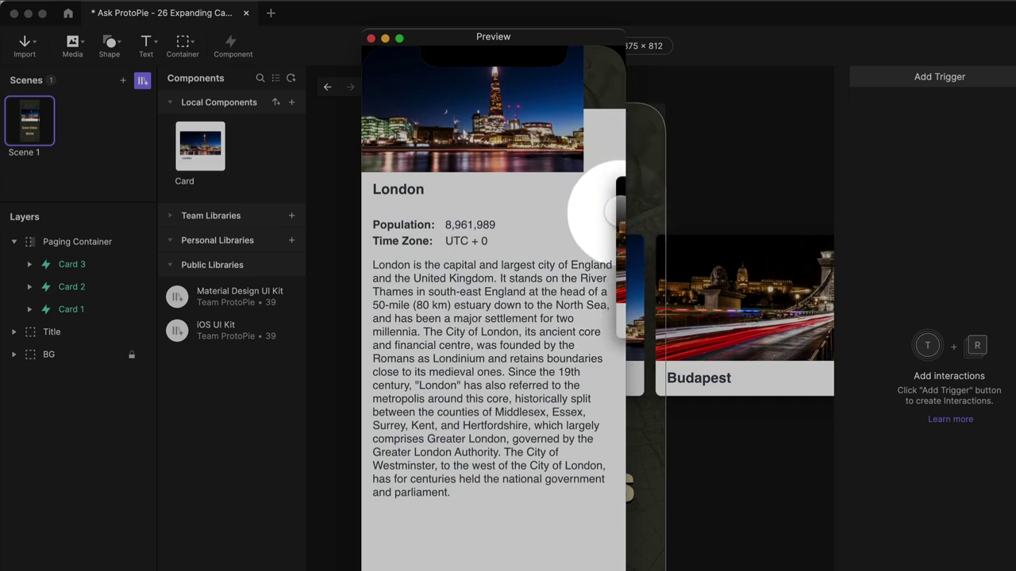
left_click(371, 38)
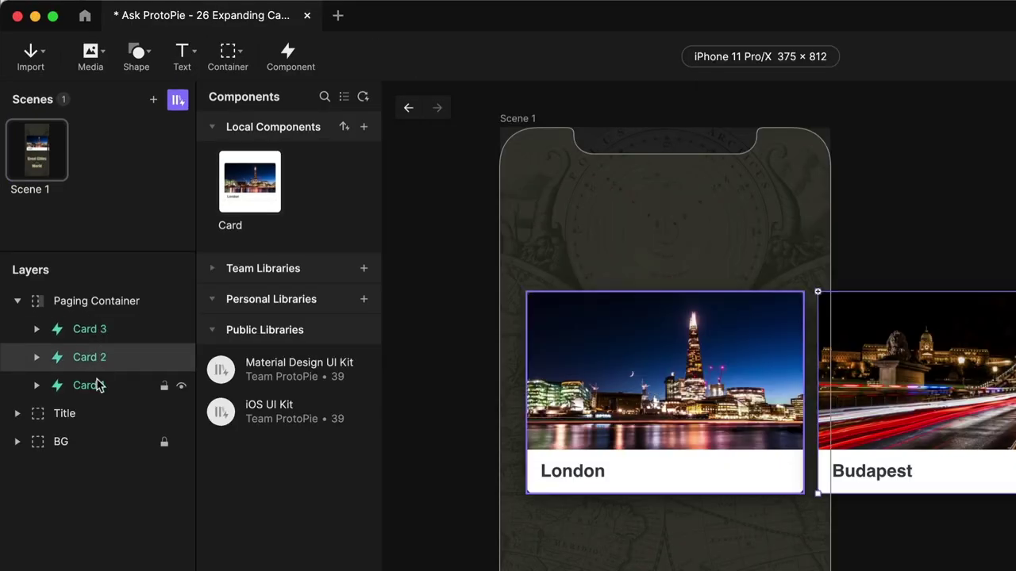
Step: In the Card component, turn off the Graphic layer's Fixed Width and Fixed Height constraints
left_click(99, 386)
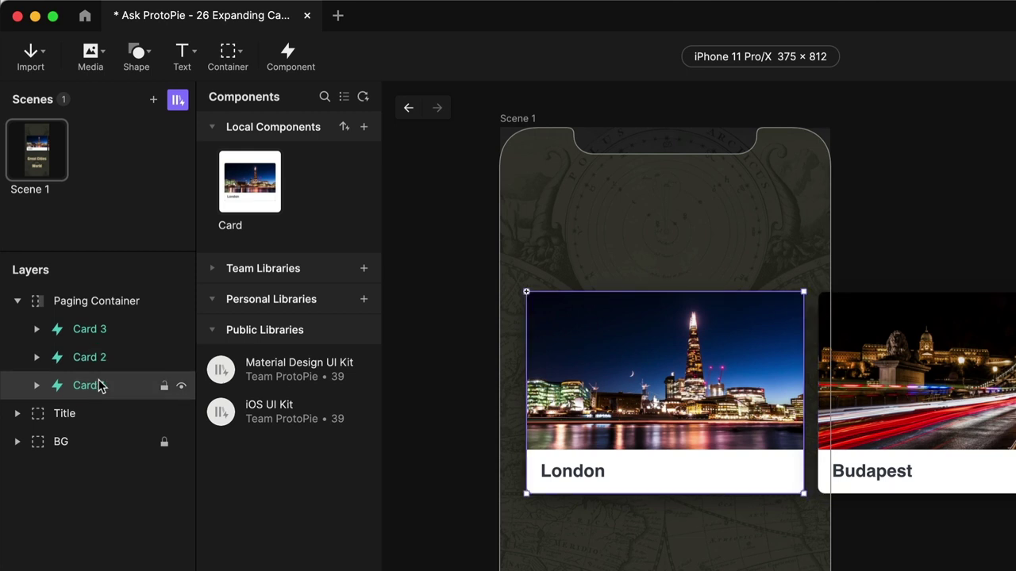
left_click(258, 181)
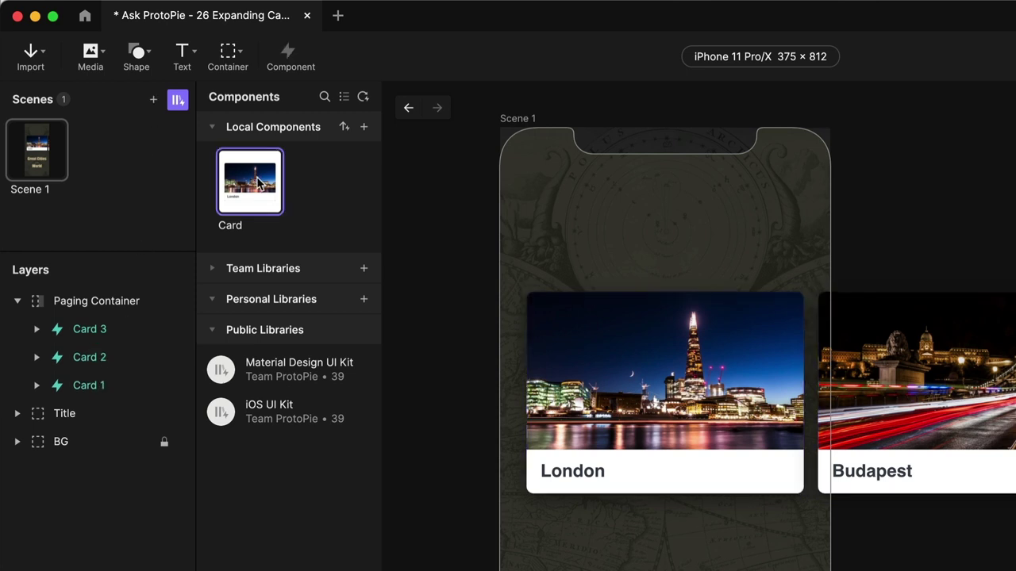
double_click(258, 181)
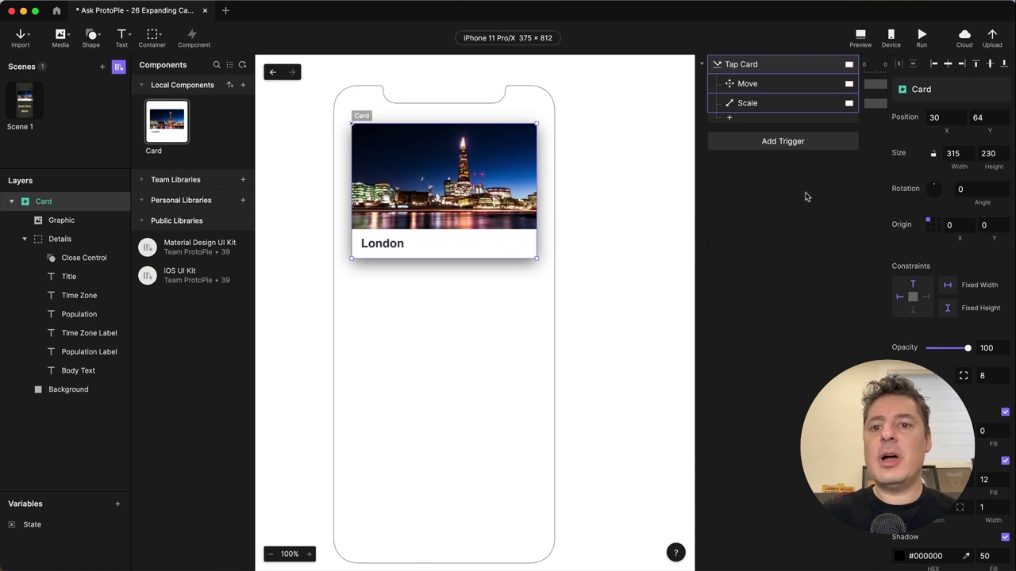
left_click(766, 104)
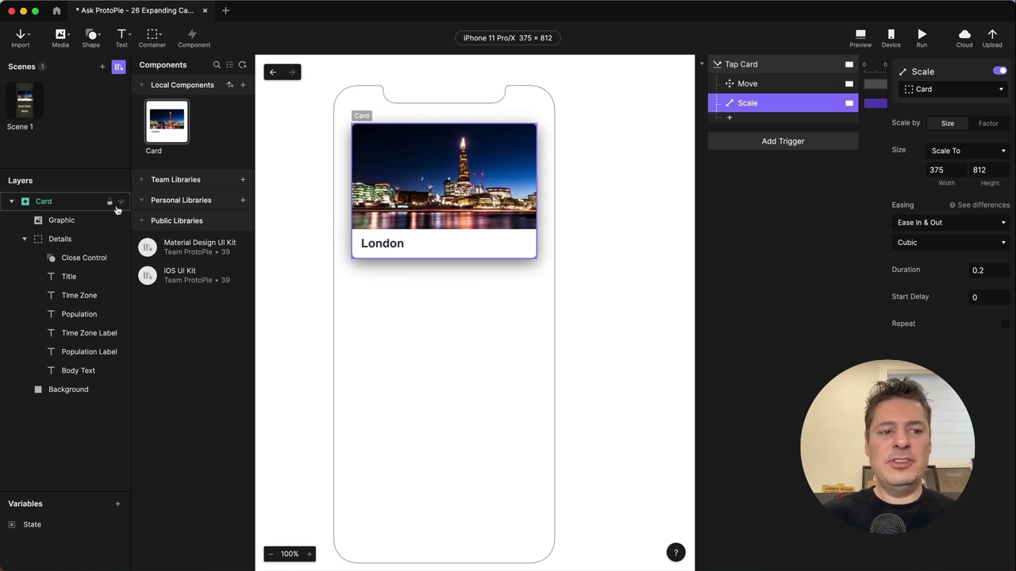
left_click(63, 220)
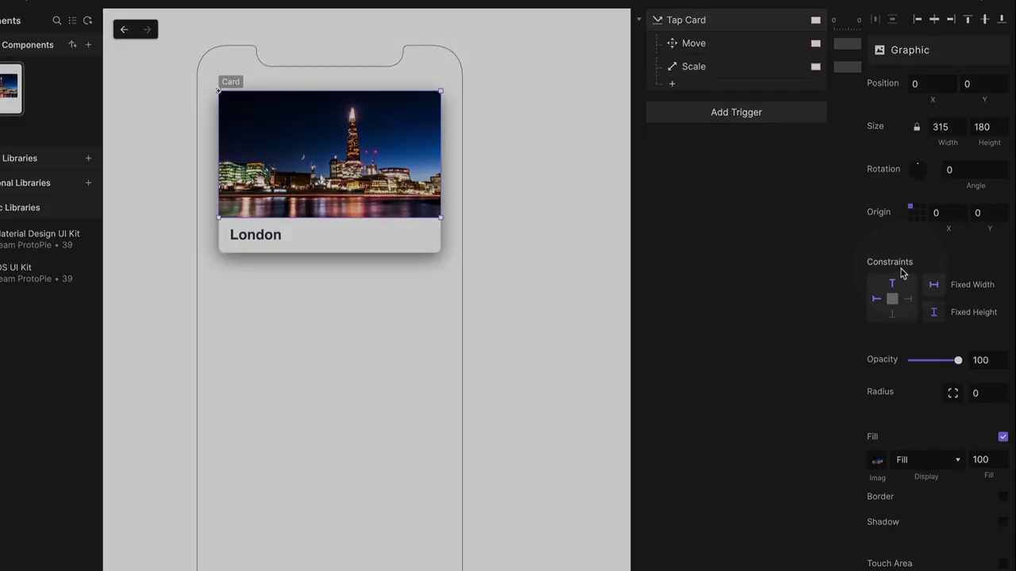
left_click(936, 313)
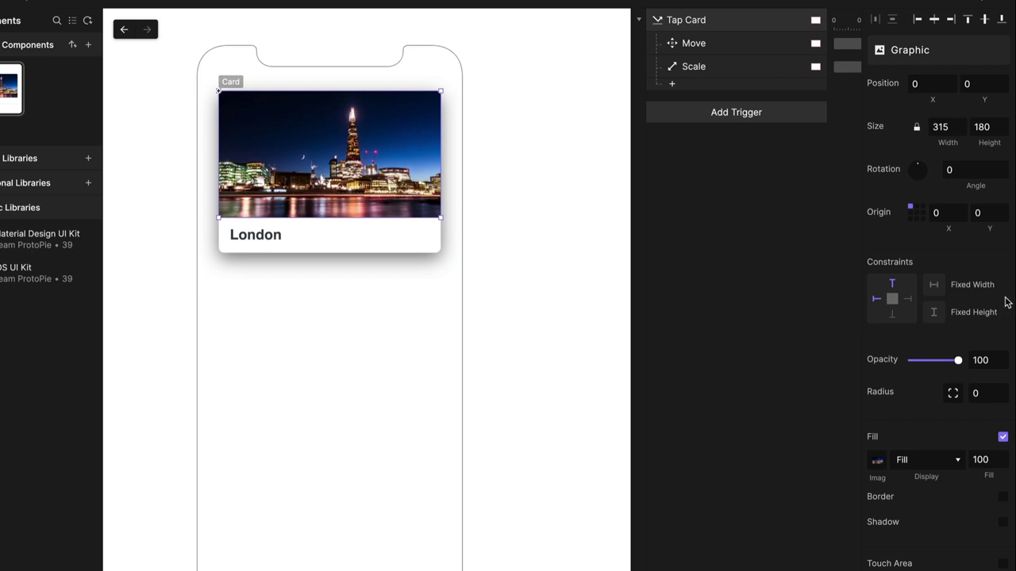
Step: Constrain the Graphic layer to both the left and right edges of the card, keeping its top constraint
left_click(907, 298)
left_click(878, 297)
left_click(878, 297)
left_click(878, 302)
left_click(878, 302)
left_click(907, 300)
left_click(906, 300)
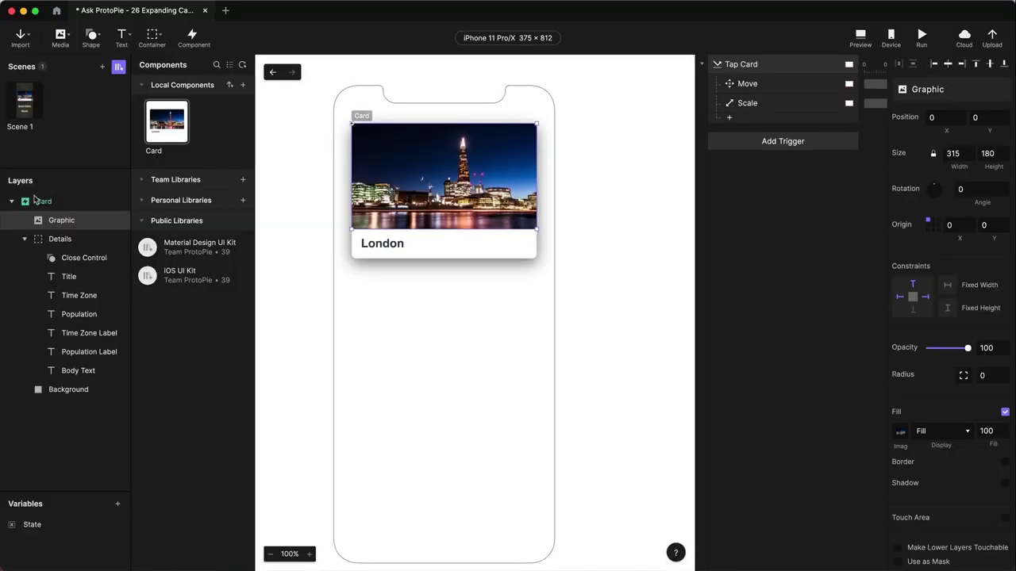
Step: Preview Scene 1 and tap the London card to check the image scaling against the details text
left_click(0, 78)
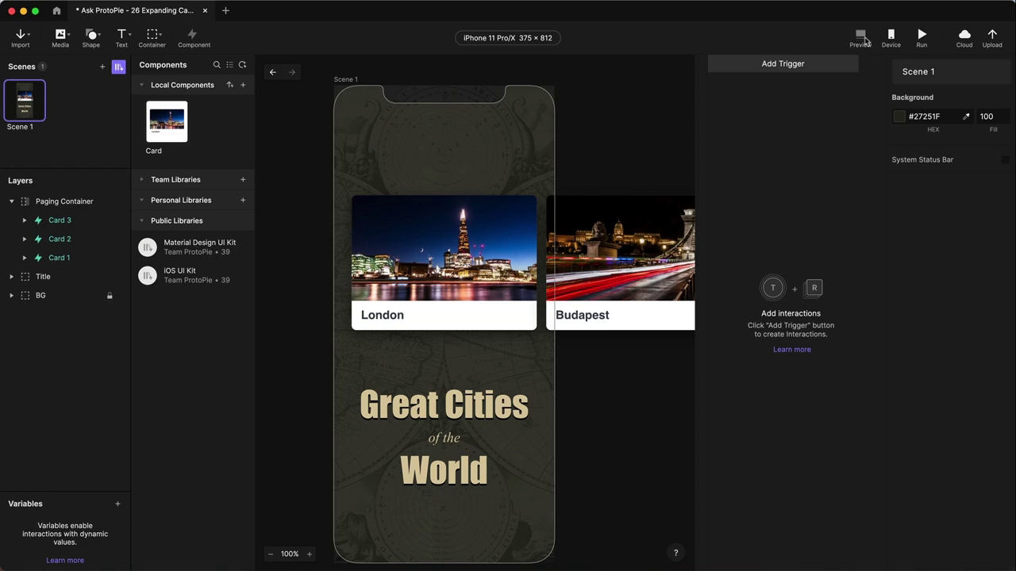
left_click(864, 41)
left_click(407, 216)
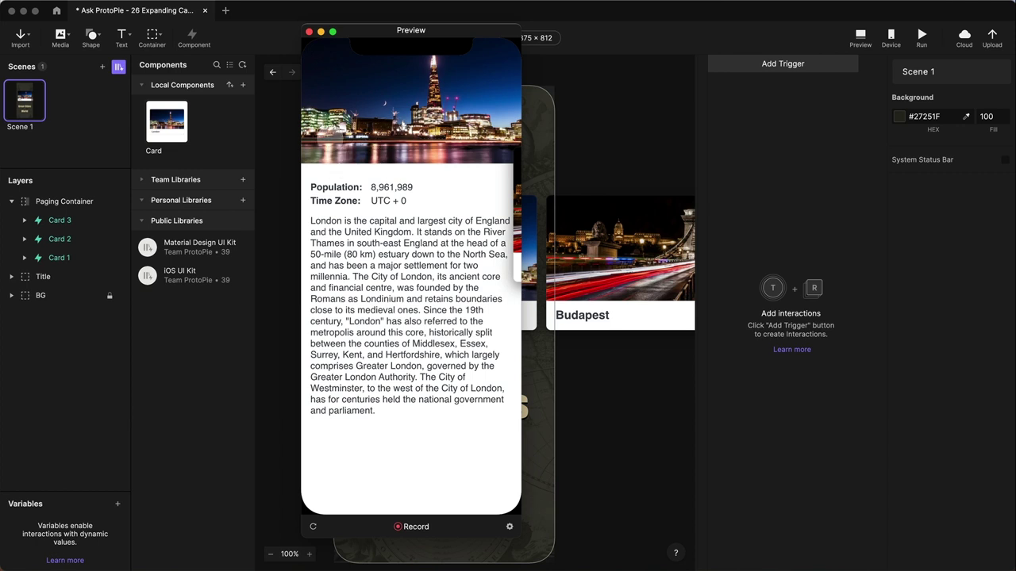
left_click(309, 33)
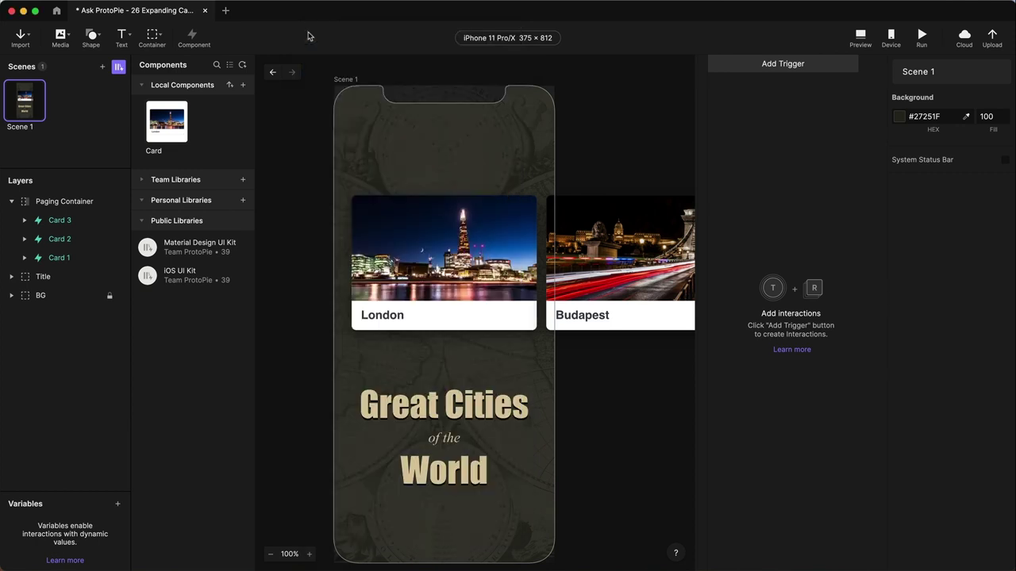
Step: In the Card component, add a Move response for the Details container to the Tap Card trigger
left_click(42, 276)
left_click(172, 132)
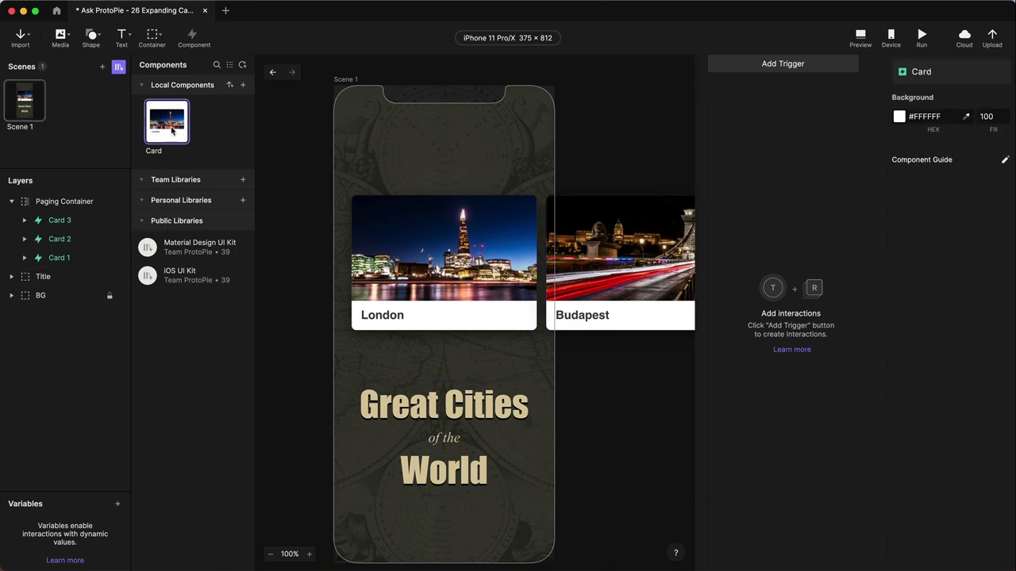
double_click(172, 131)
left_click(69, 277)
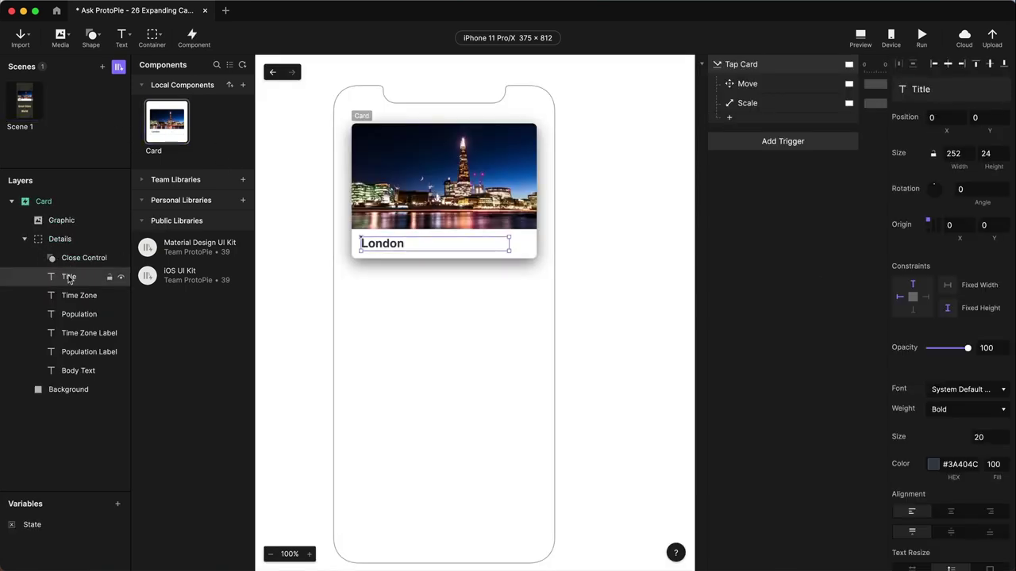
left_click(62, 244)
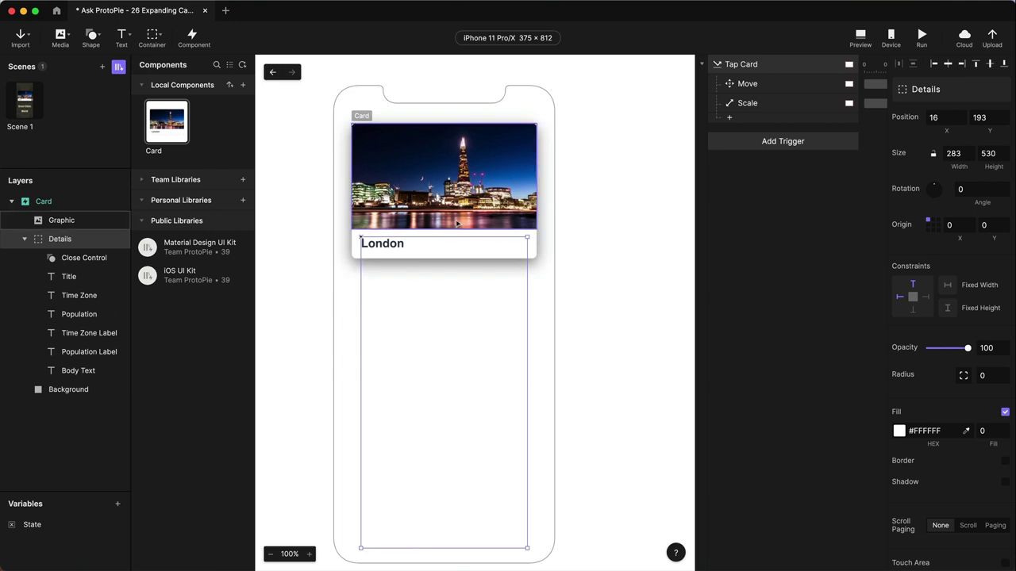
left_click(728, 117)
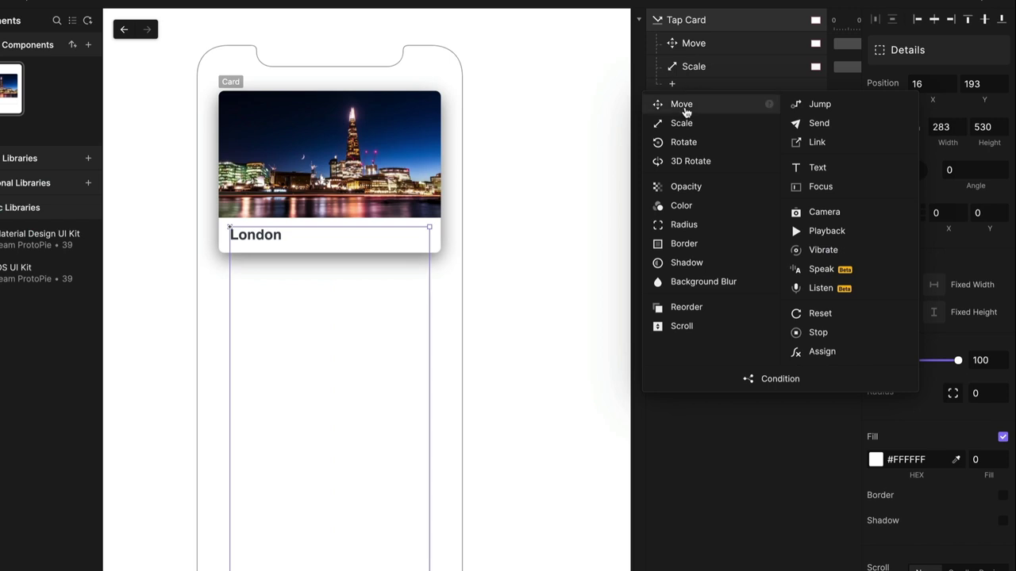
left_click(685, 112)
Step: Set the Details container's Move response to Move By with a Y offset of 50
left_click(957, 91)
left_click(955, 77)
type("50")
left_click(862, 126)
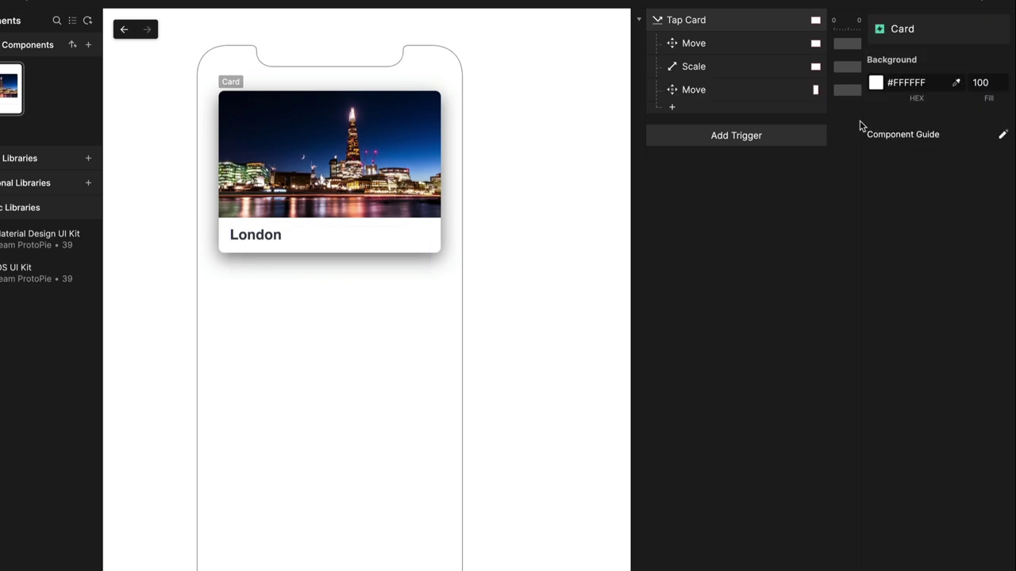
left_click(728, 94)
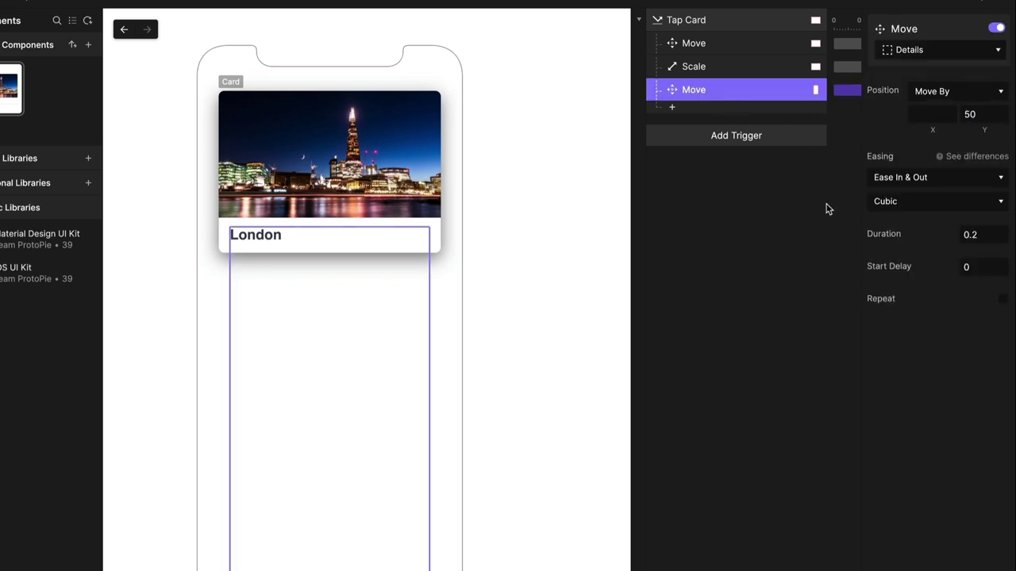
left_click(752, 208)
Step: Preview Scene 1 and tap the London card to check the position of the title and details
left_click(30, 103)
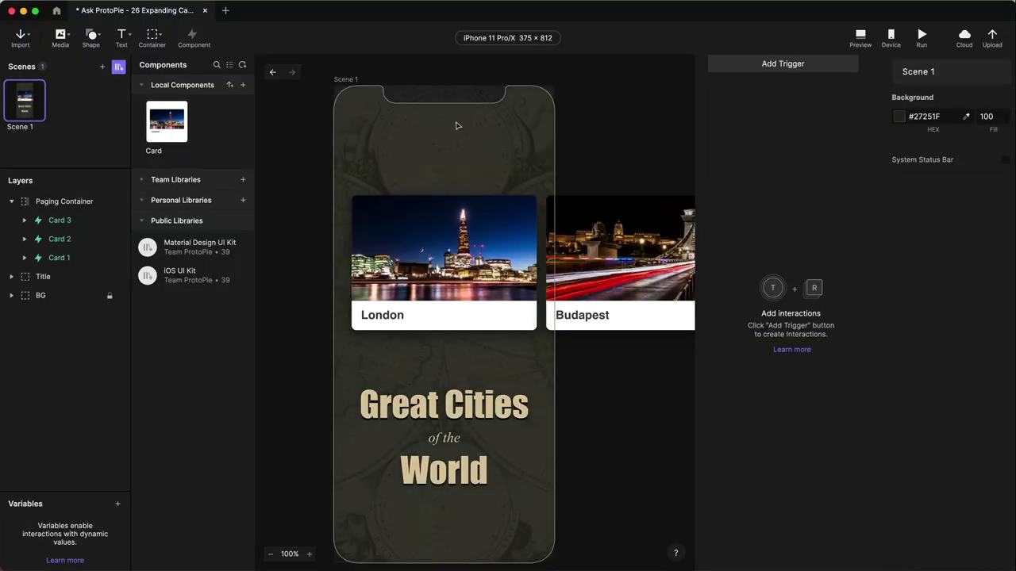
left_click(861, 35)
left_click(449, 201)
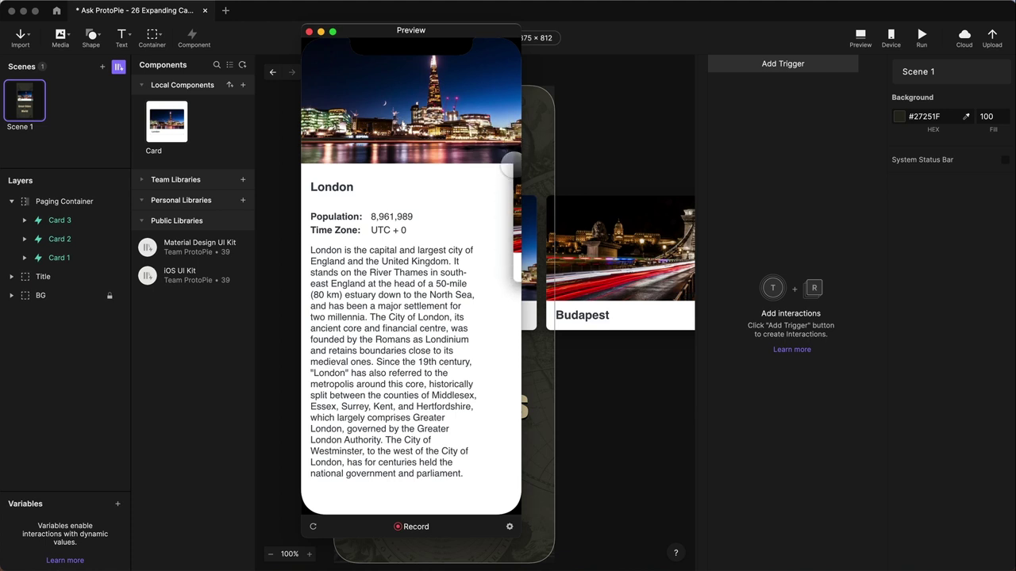
left_click(308, 32)
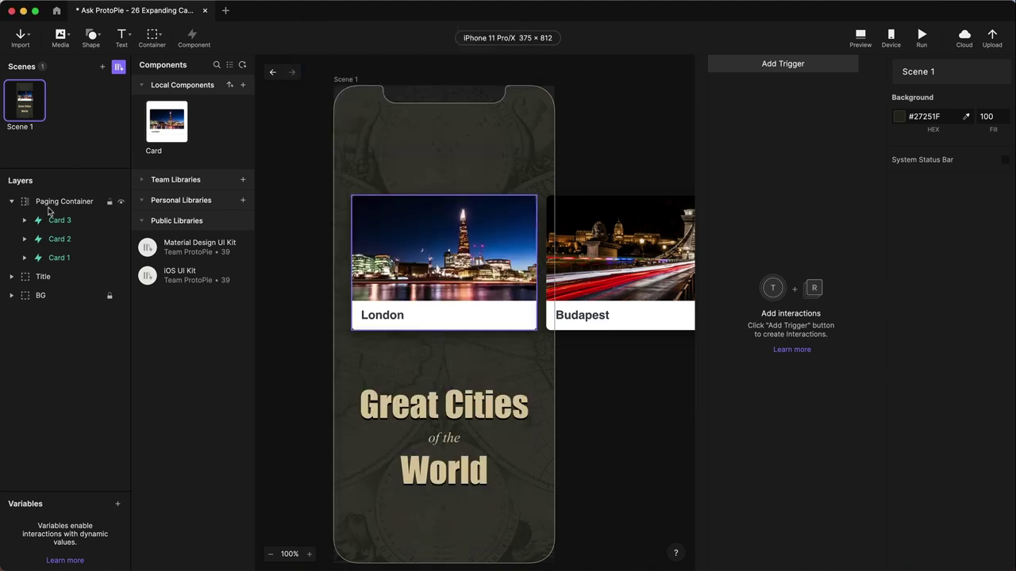
Step: In the Card component, add a Reorder response for Card to the Tap Card trigger that brings it to the front
double_click(175, 118)
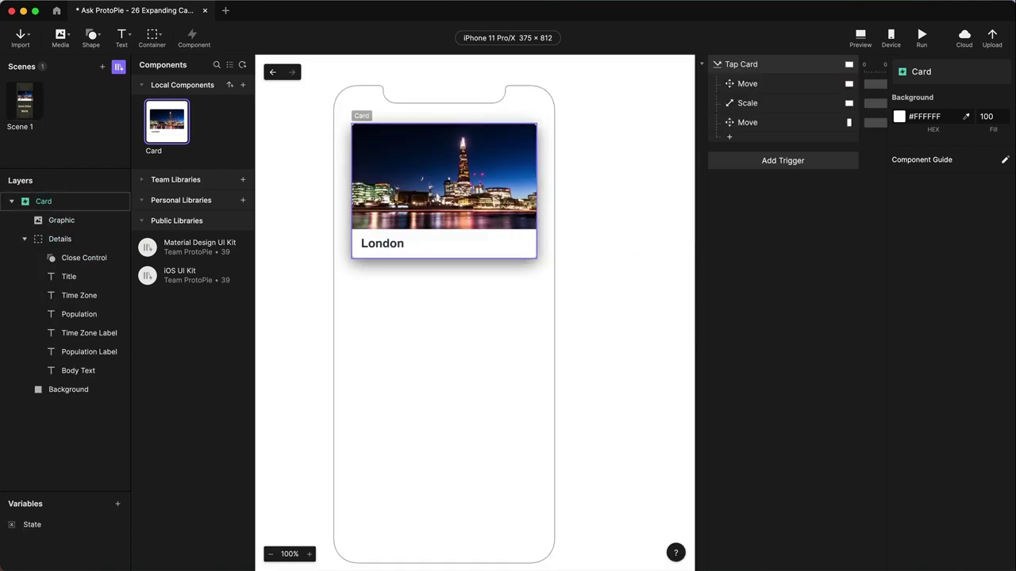
left_click(761, 141)
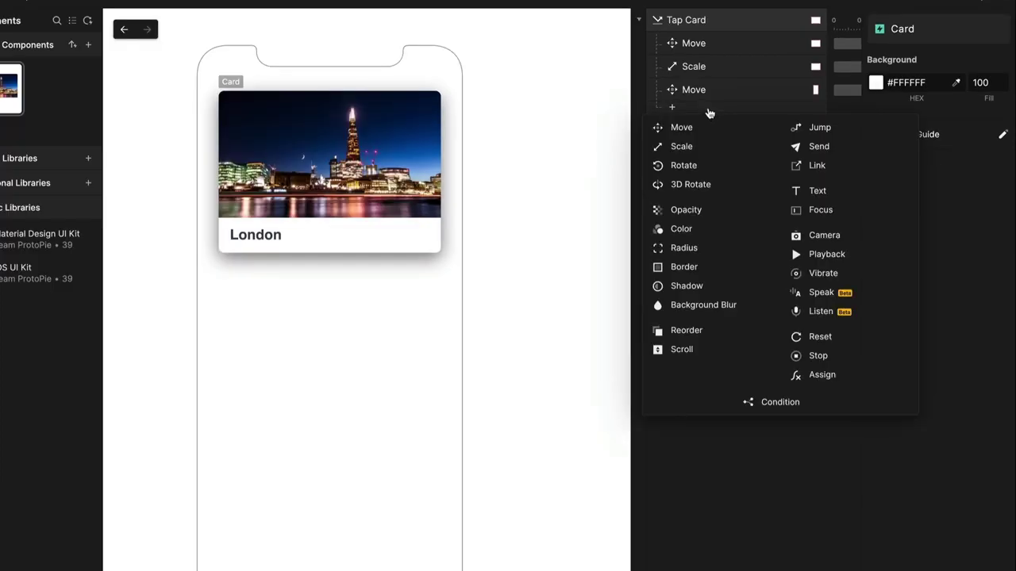
left_click(686, 330)
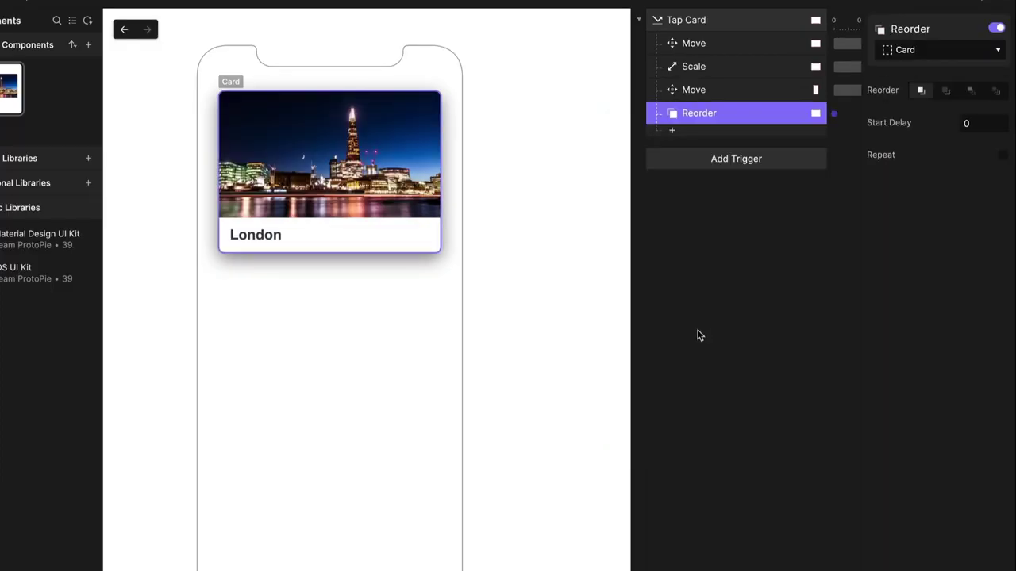
left_click(969, 92)
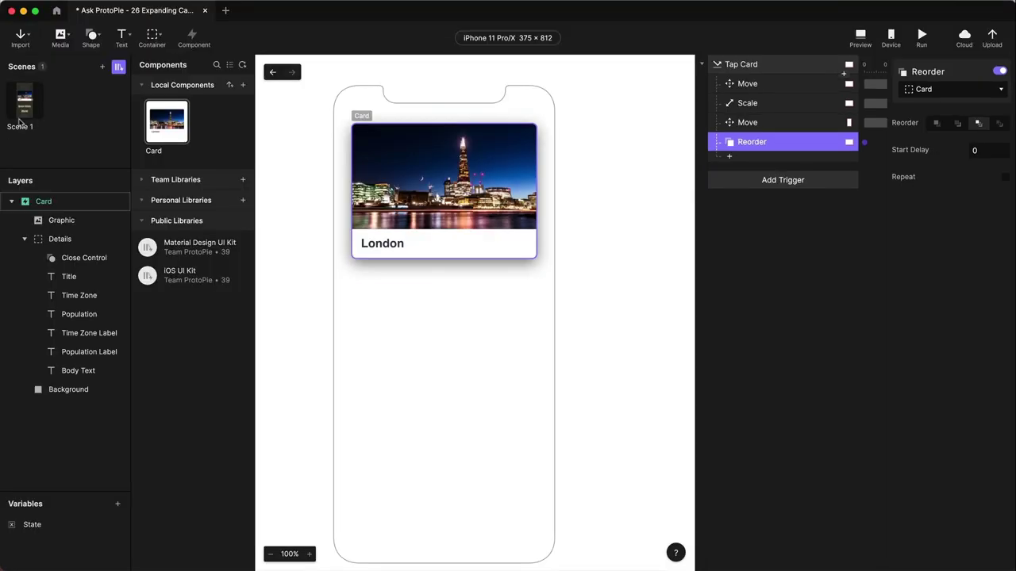
Step: Preview Scene 1 and open the London, Paris and Budapest cards in turn, restarting between them, to check how each expanded card stacks
left_click(26, 103)
left_click(861, 38)
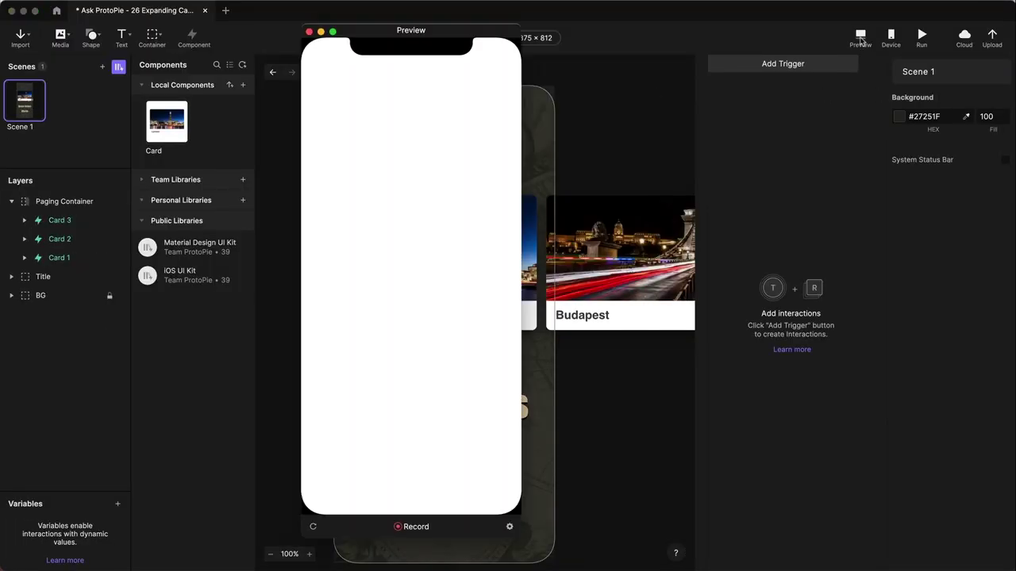
left_click(437, 208)
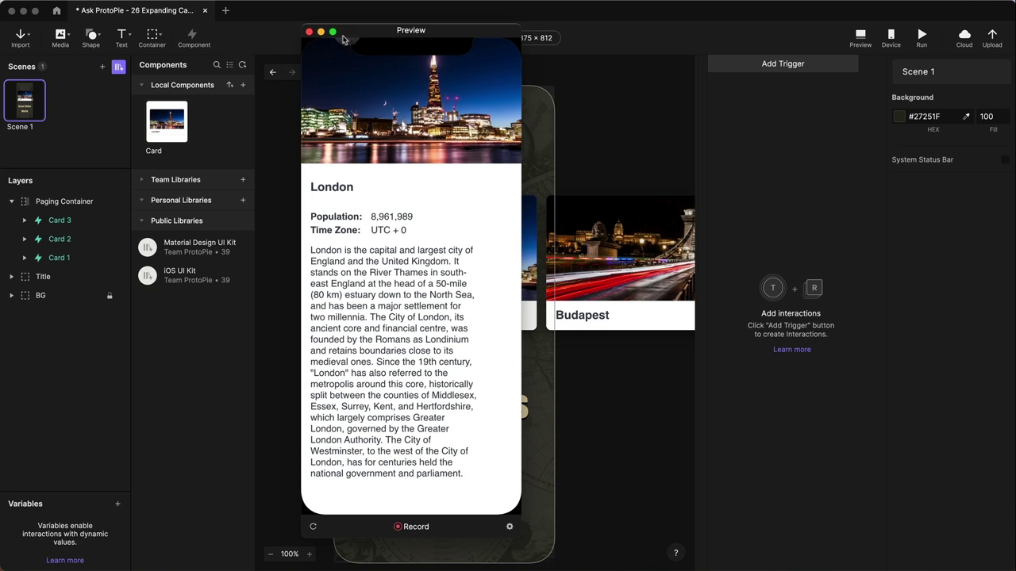
left_click(312, 526)
left_click_drag(480, 255, 413, 230)
left_click(411, 230)
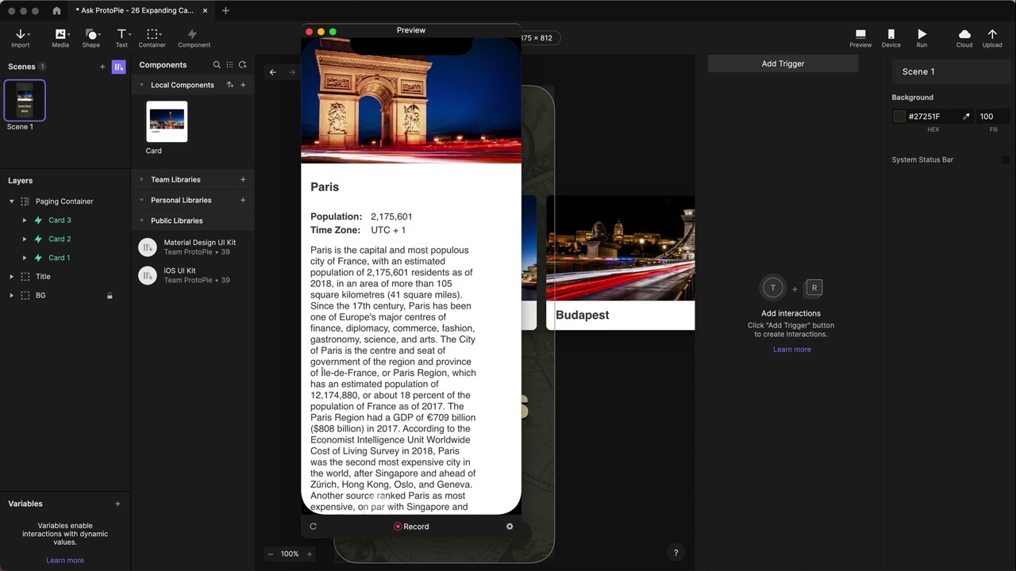
left_click(312, 526)
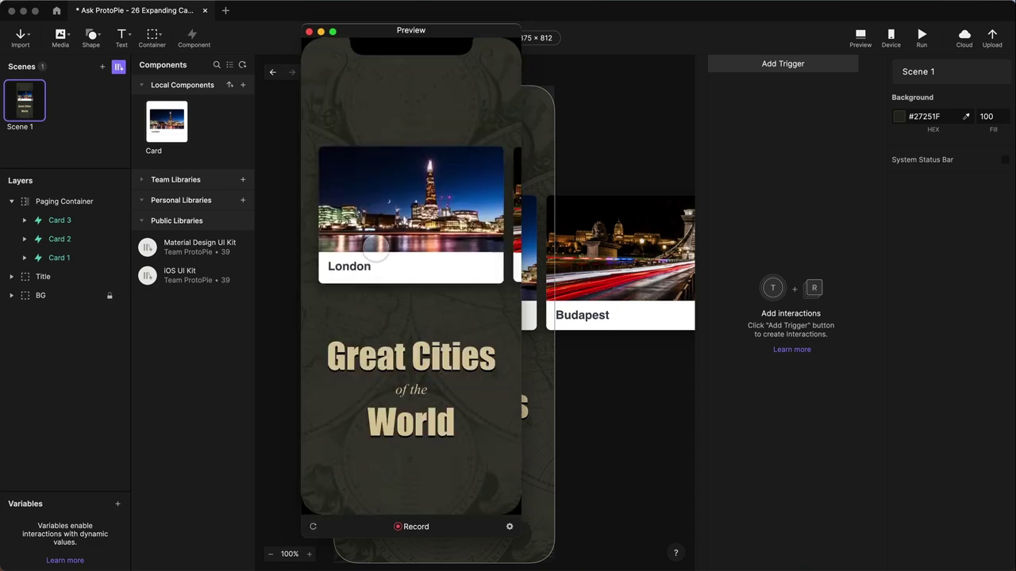
left_click(376, 250)
left_click(313, 526)
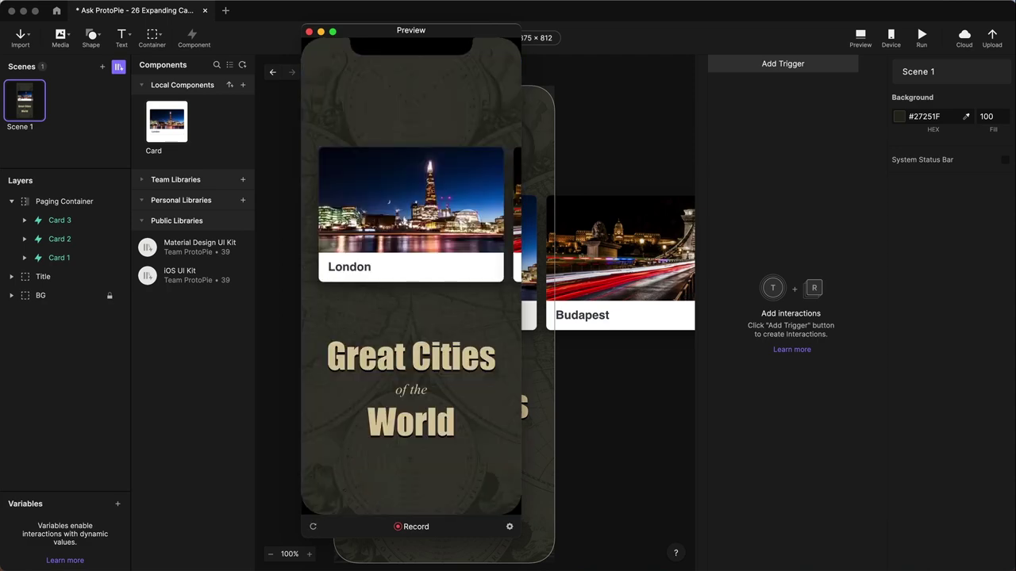
left_click(418, 203)
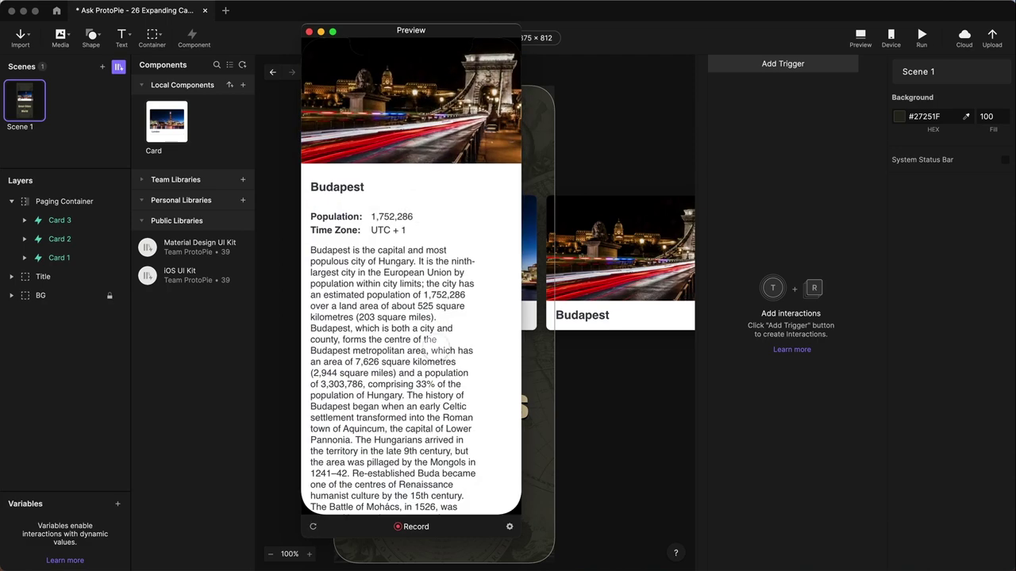
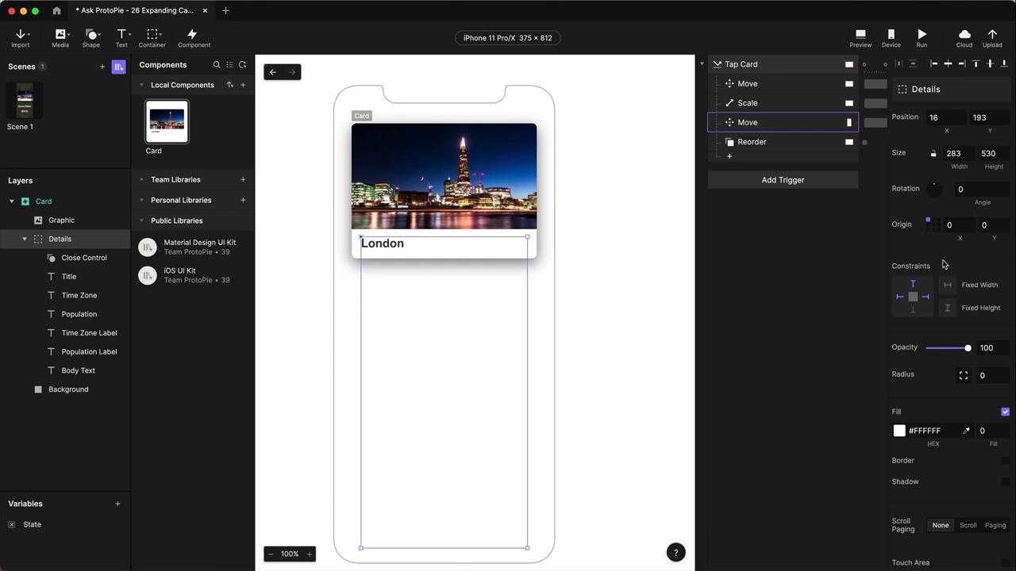
Step: Preview Scene 1 and tap the London card to examine how the details text fits the expanded card's width
left_click(25, 107)
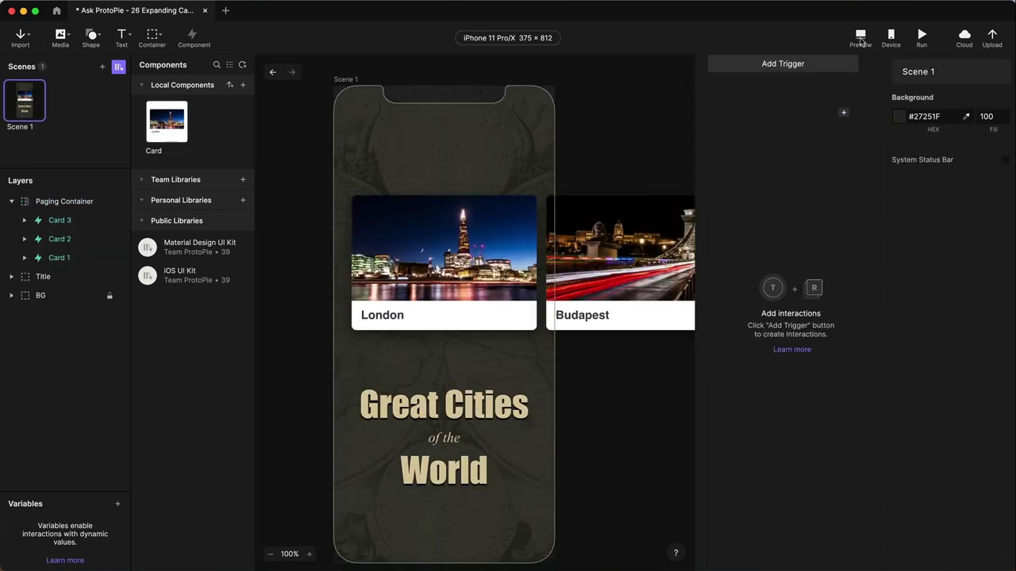
left_click(860, 37)
left_click(410, 214)
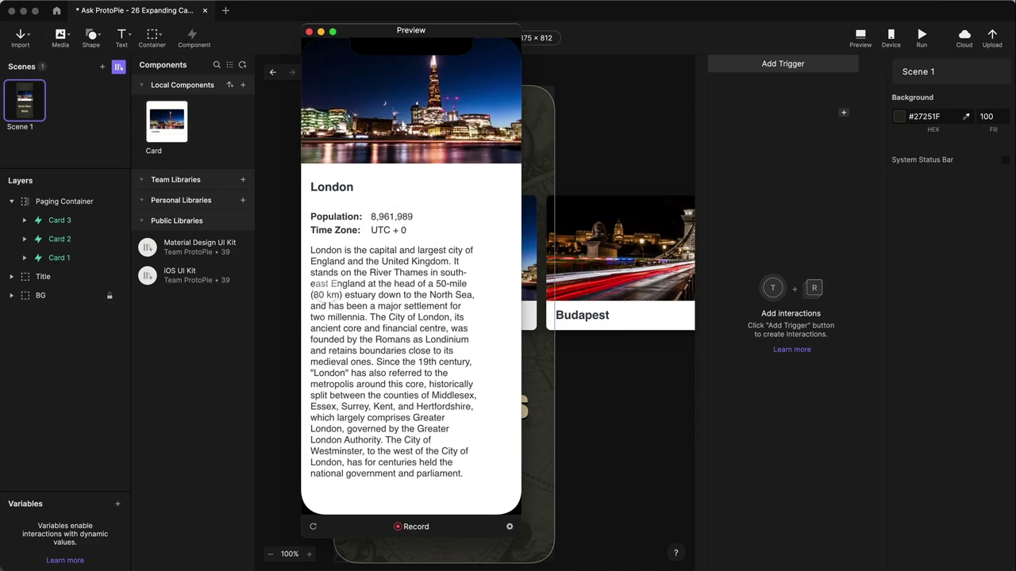
left_click(308, 32)
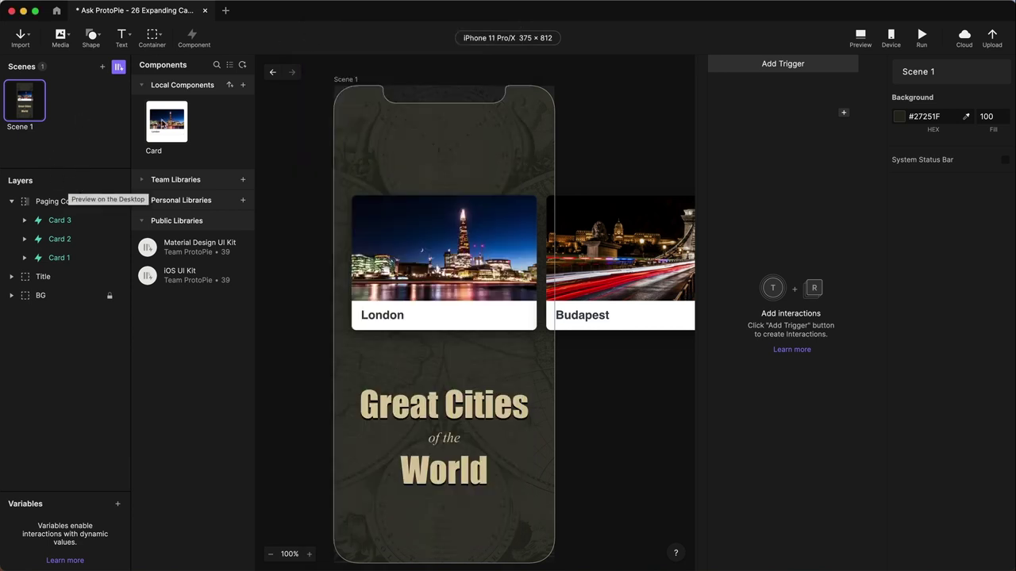
Step: In the Card component, disable the Details container's Move response under the Tap Card trigger
double_click(164, 123)
left_click(758, 122)
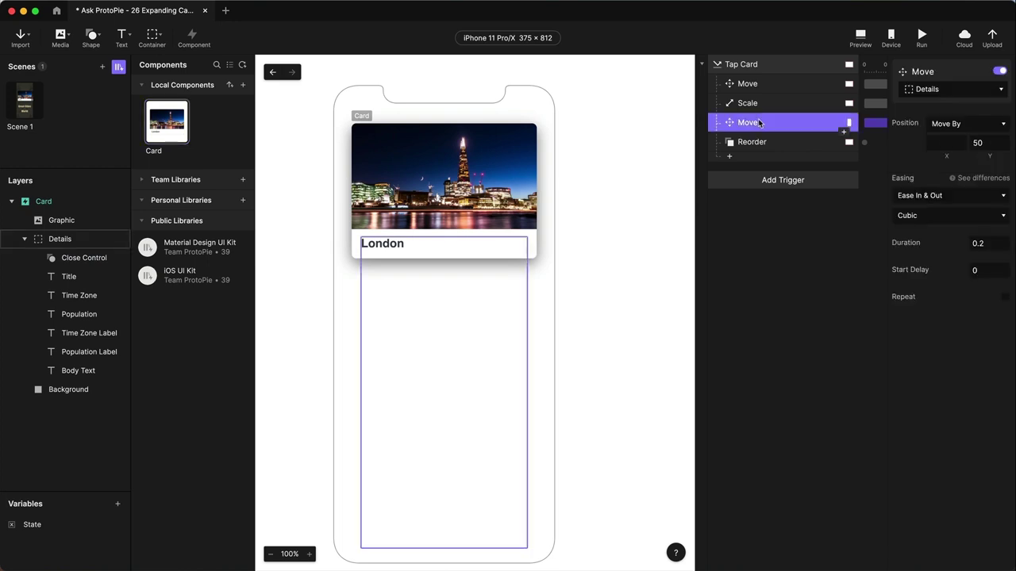
left_click(1001, 71)
Step: Preview Scene 1 and tap the London card to check the details layout without the Details container's Move response
left_click(31, 103)
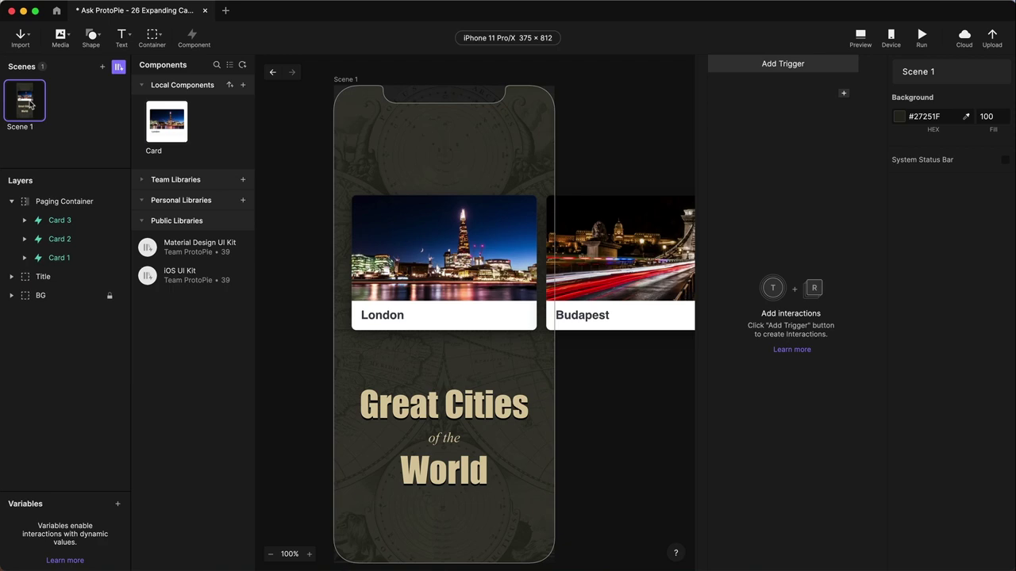
left_click(861, 38)
left_click(413, 203)
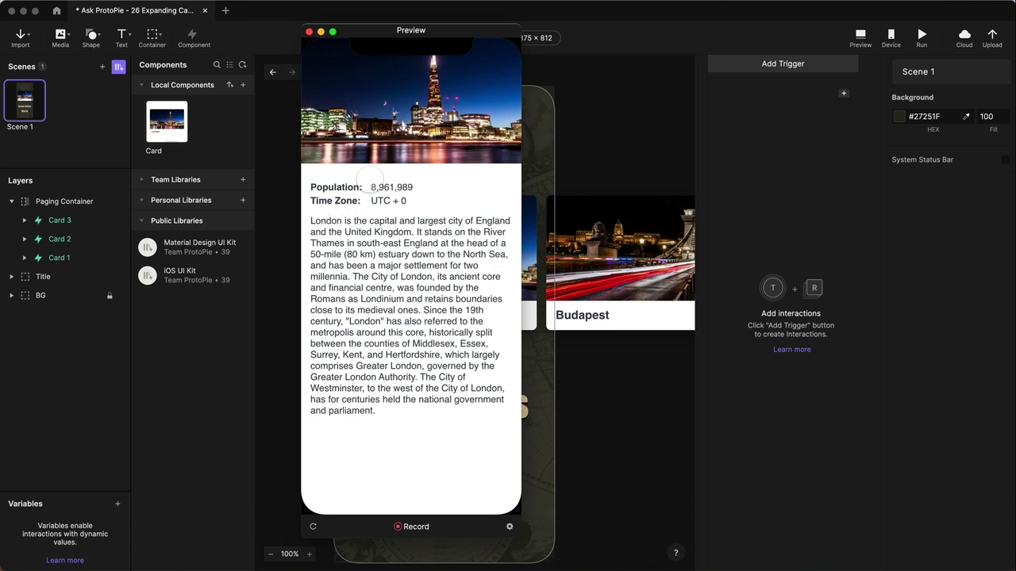
left_click(308, 31)
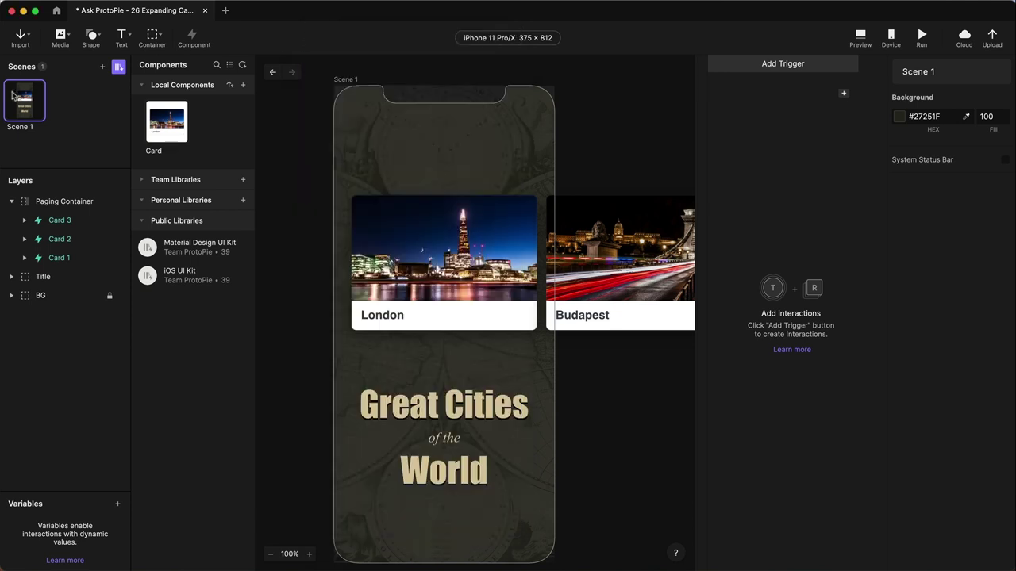
Step: In the Card component, review the Details container's constraints and re-enable its Move response under the Tap Card trigger
double_click(180, 131)
left_click(385, 251)
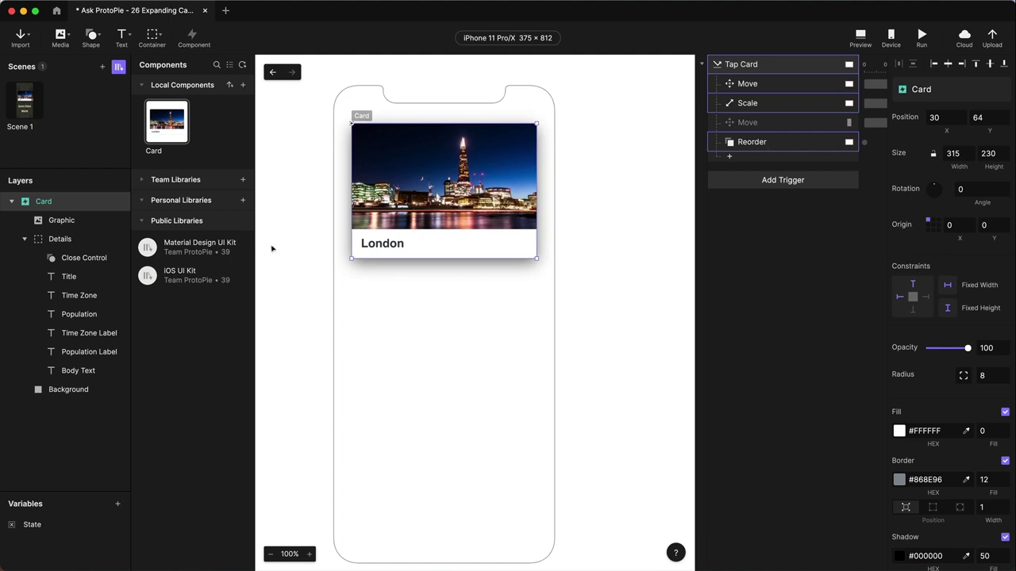
left_click(61, 239)
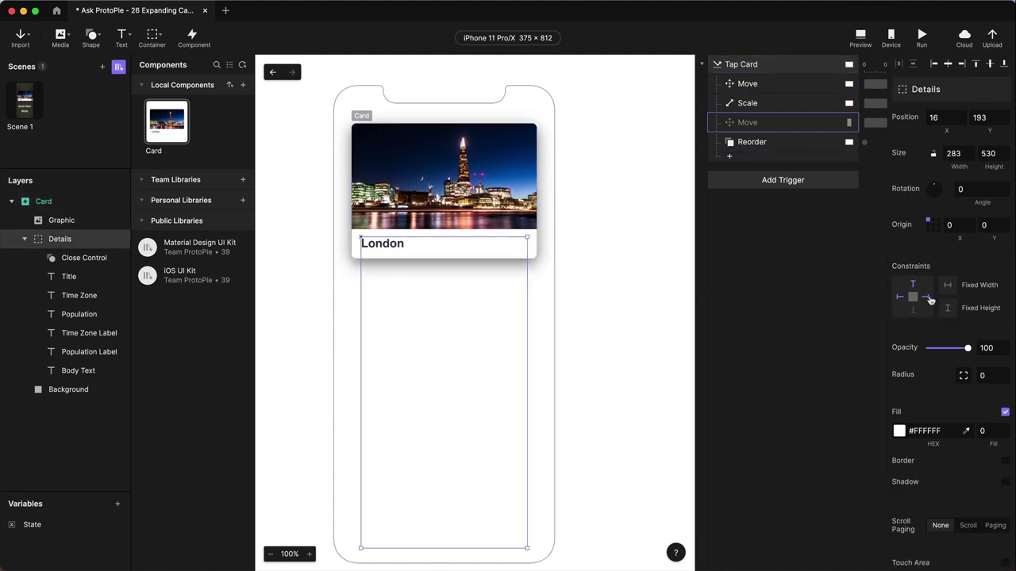
left_click(773, 123)
left_click(998, 72)
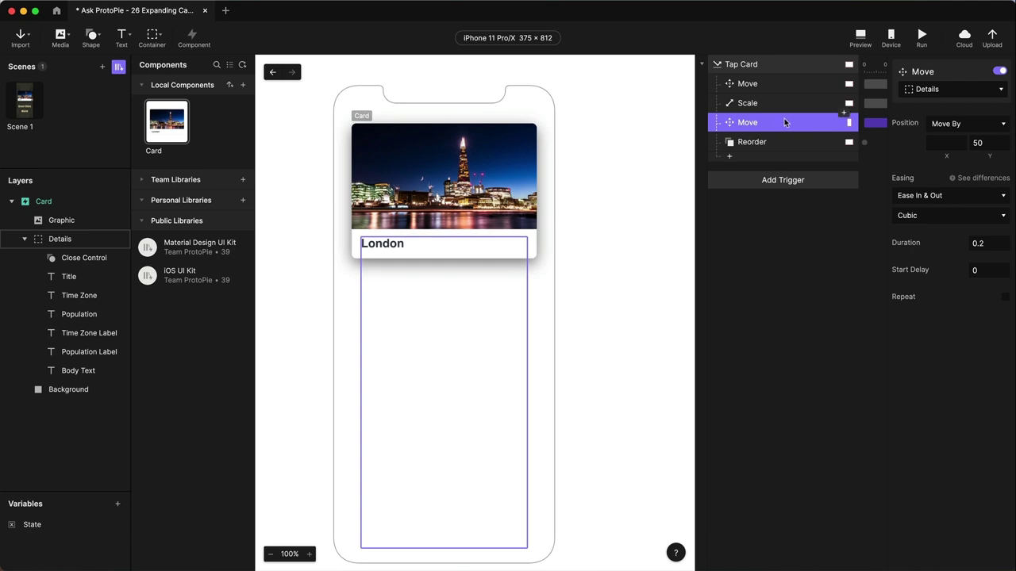
Step: Add a Scale response for the Details container to the Tap Card trigger and set its Scale To width to 375-32
left_click(756, 158)
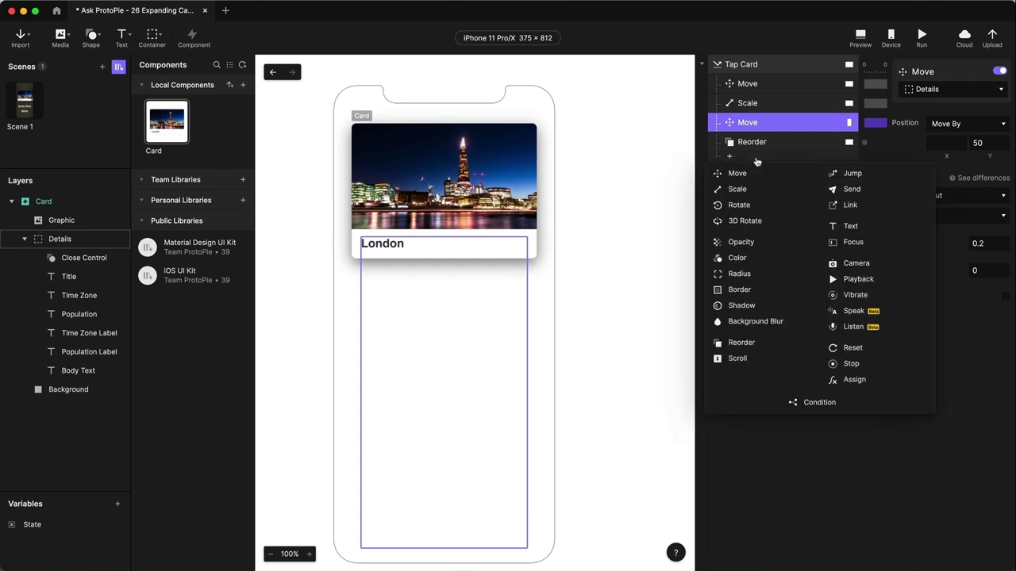
left_click(738, 188)
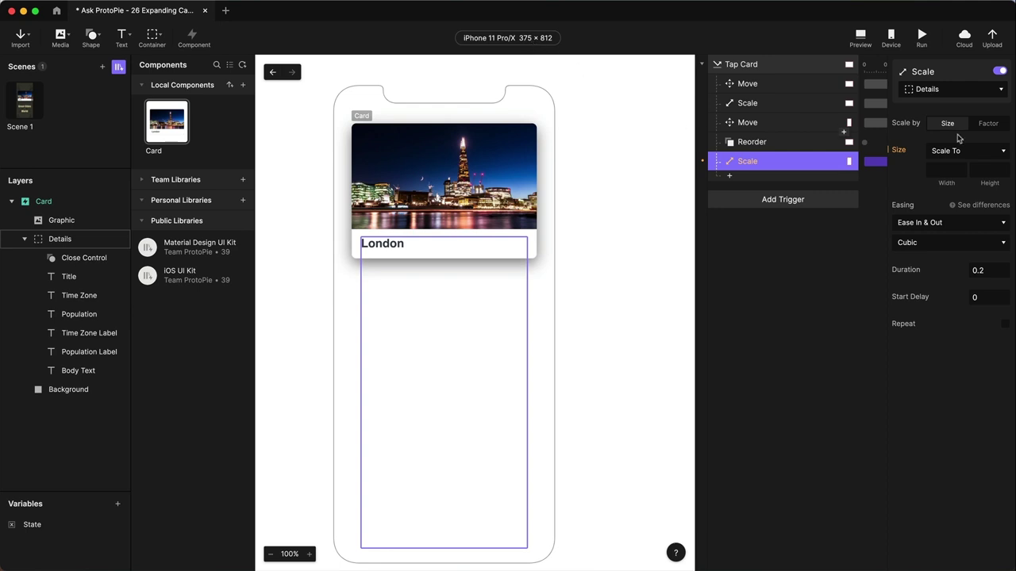
left_click(947, 90)
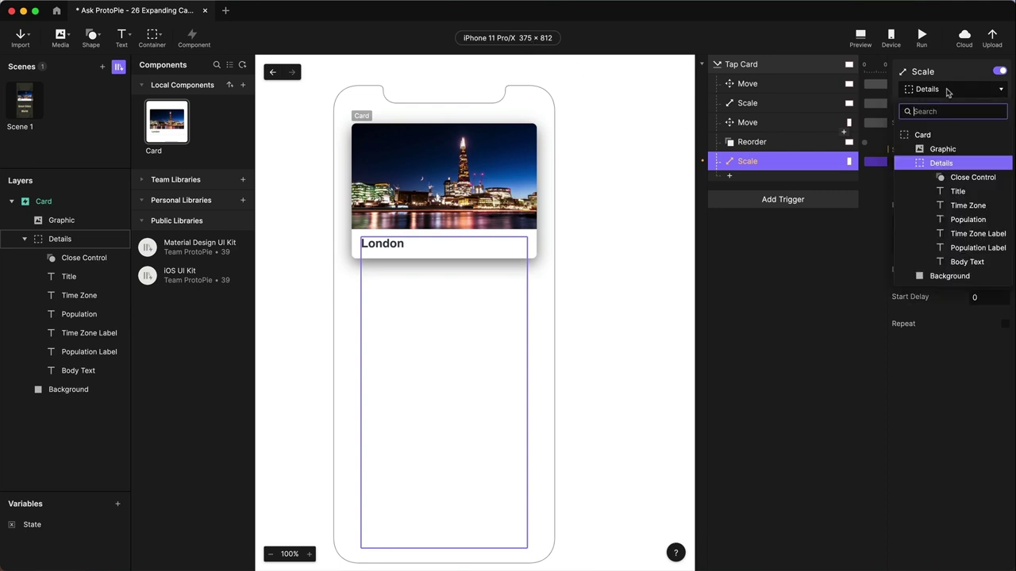
left_click(835, 284)
left_click(945, 165)
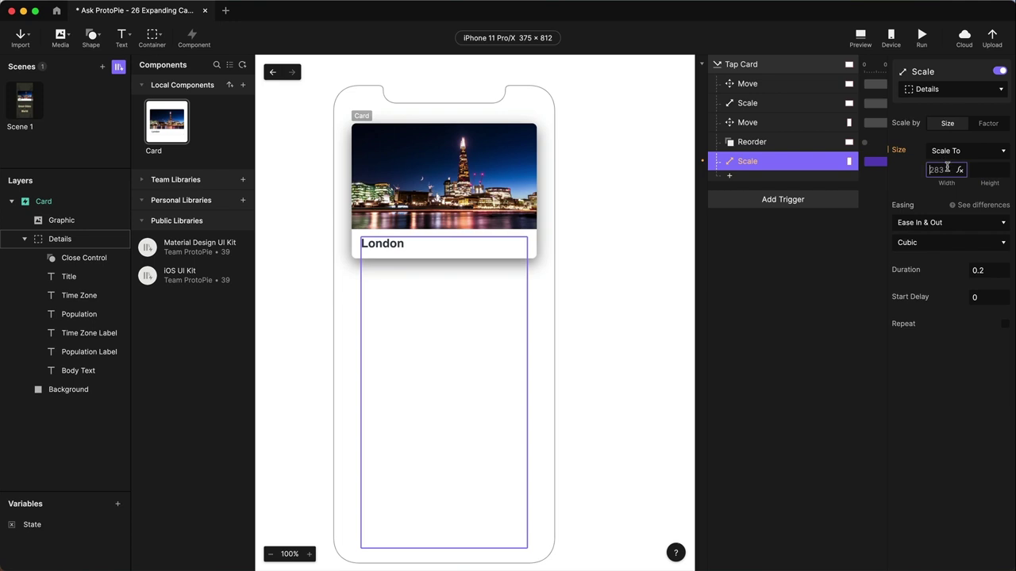
type("375-32")
key("Return")
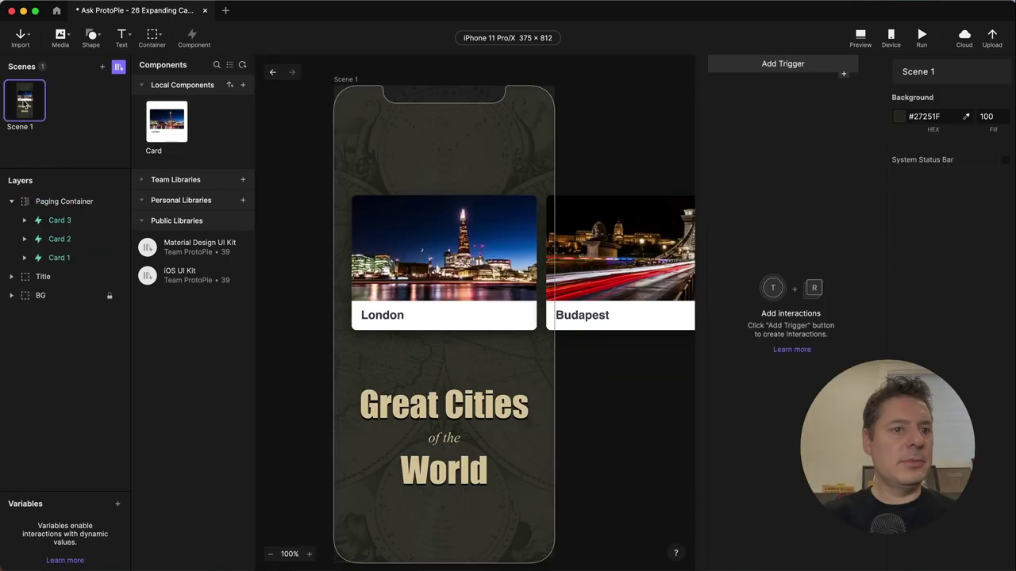
Step: Preview Scene 1 and tap the London and Budapest cards to check the width of the scaled details text
left_click(861, 38)
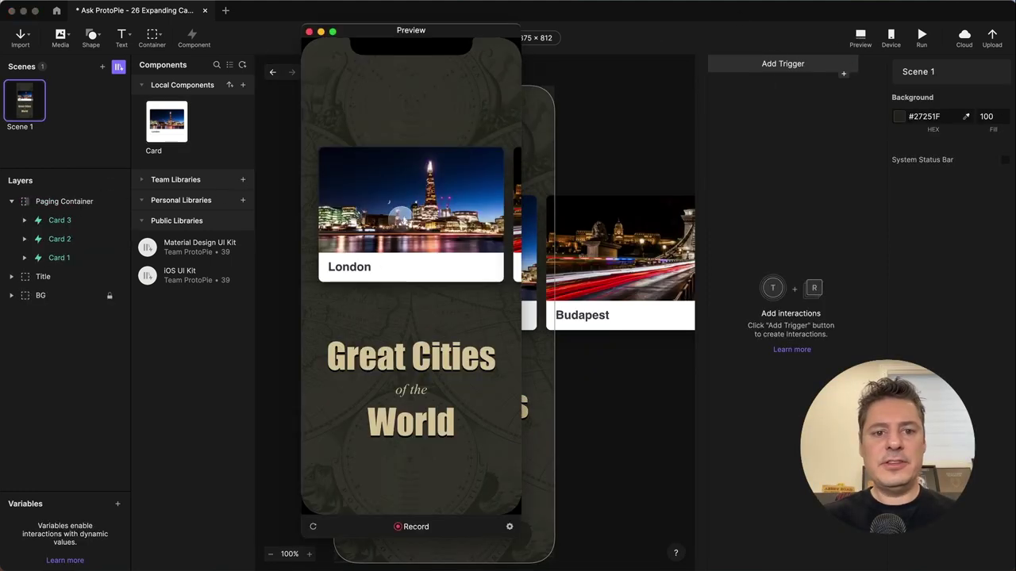
left_click(414, 211)
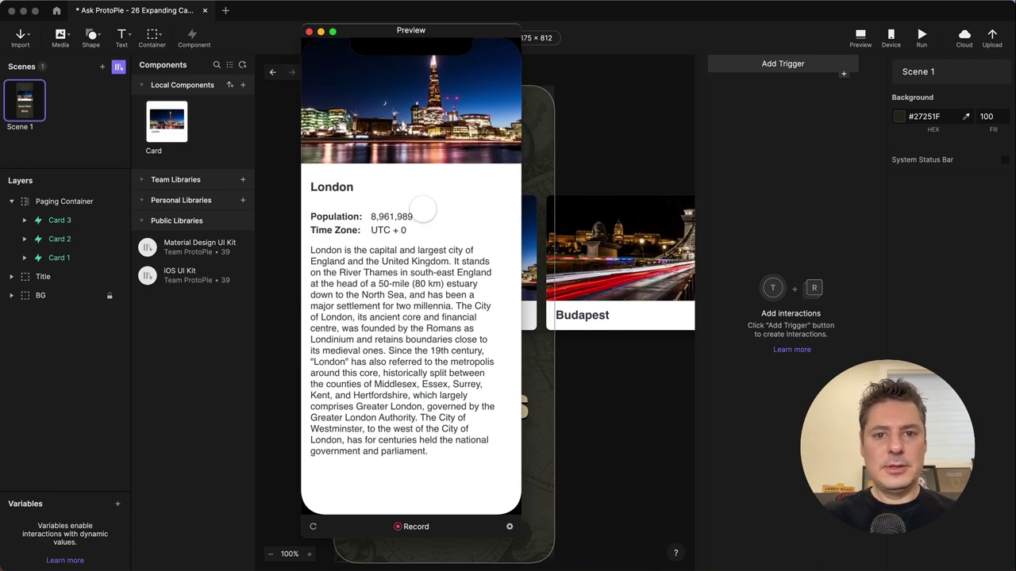
left_click(314, 527)
left_click_drag(469, 254, 397, 253)
left_click(420, 223)
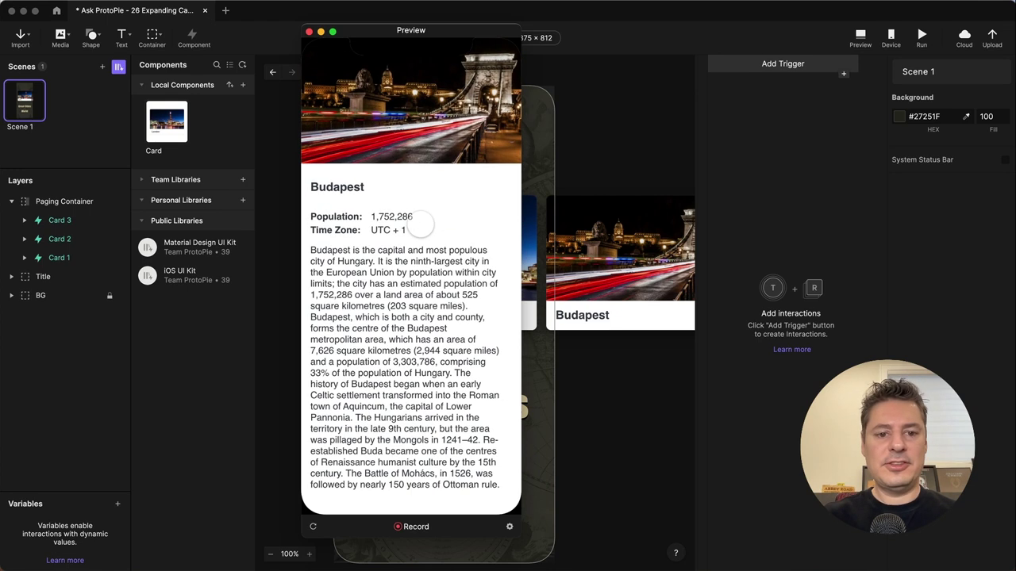
left_click(313, 527)
left_click_drag(449, 226, 388, 226)
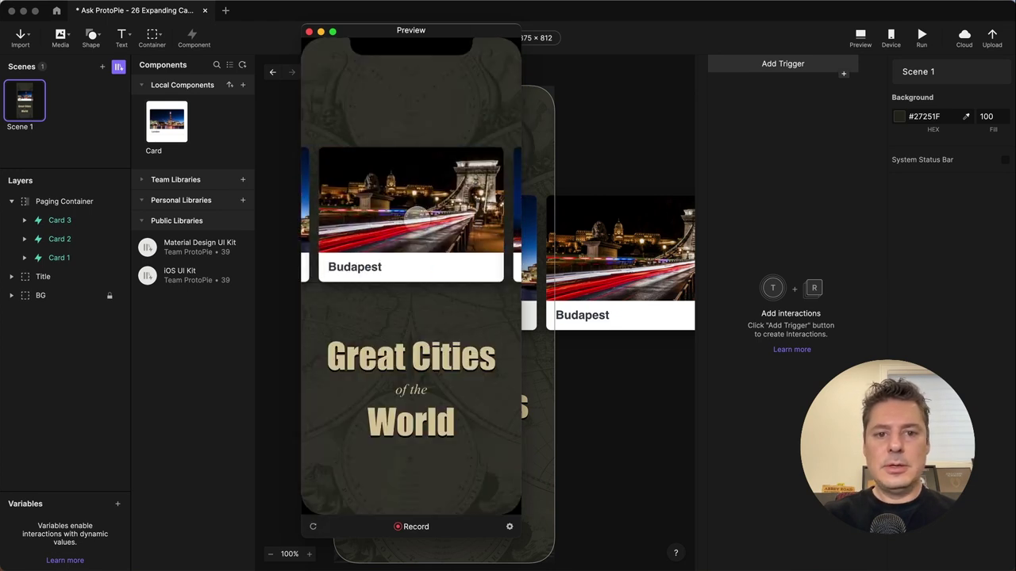
left_click(416, 222)
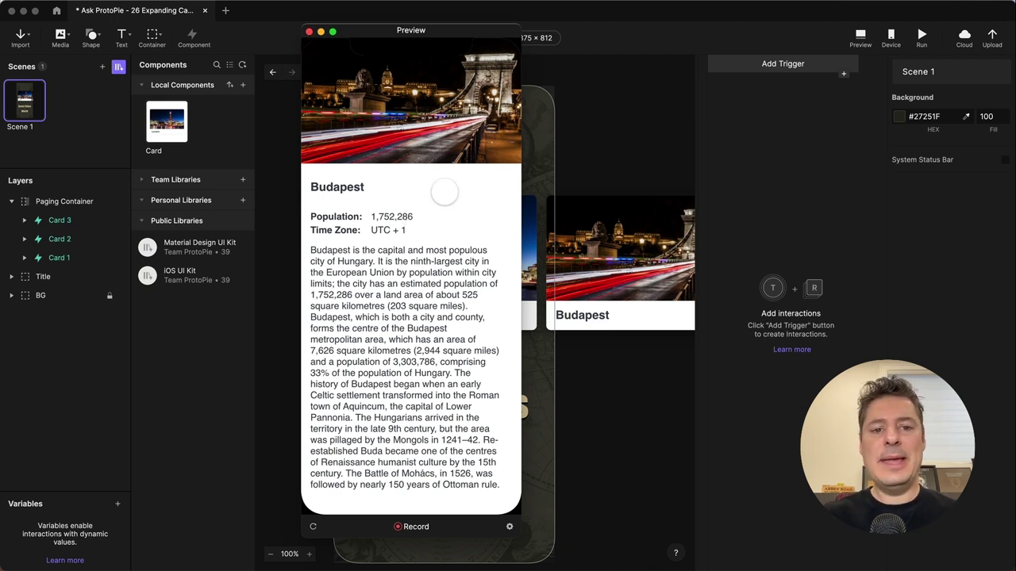
left_click(309, 31)
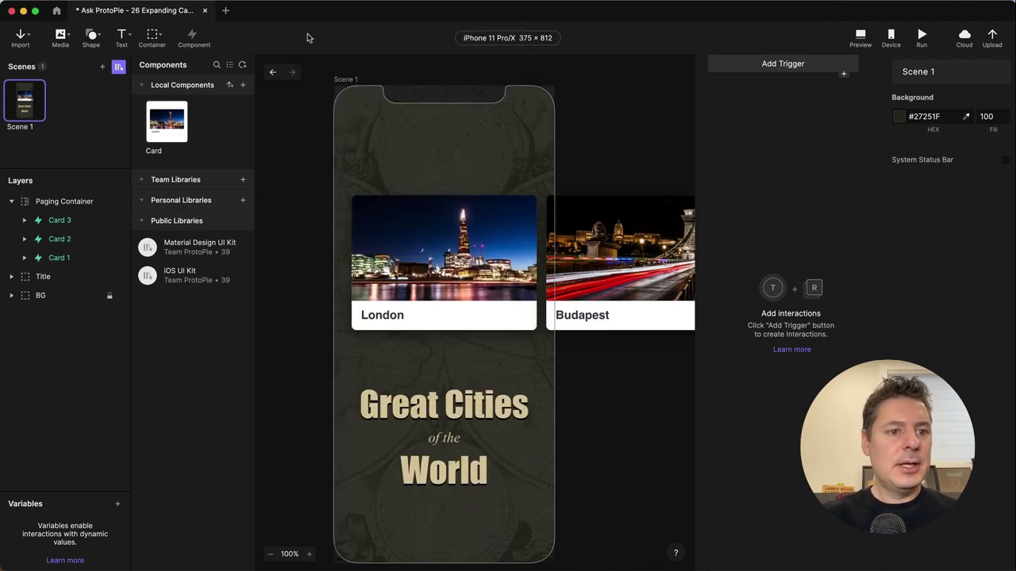
Step: In the Card component, add an Opacity response for the Close Control to the Tap Card trigger, with Opacity To 100
double_click(166, 129)
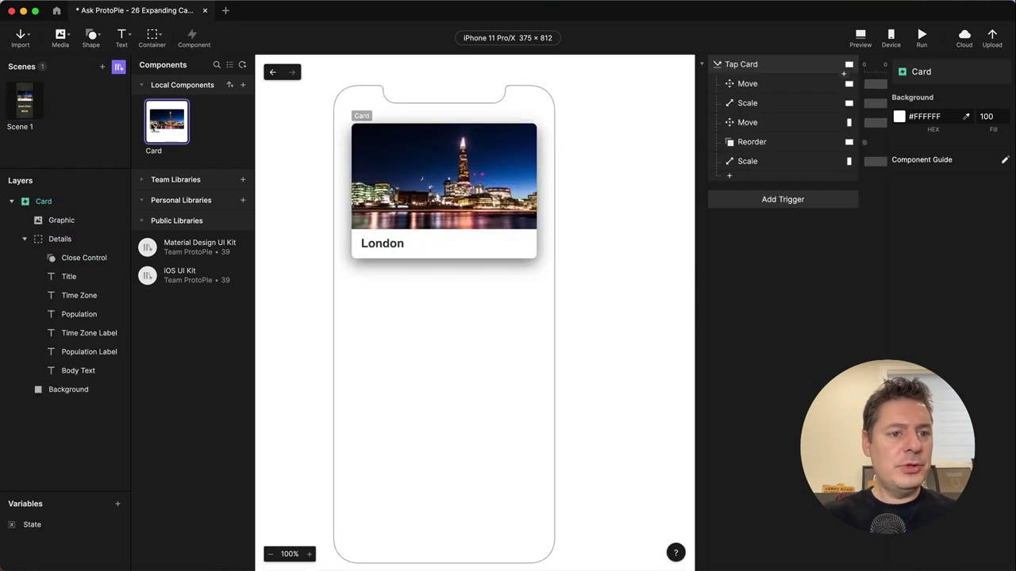
left_click(76, 259)
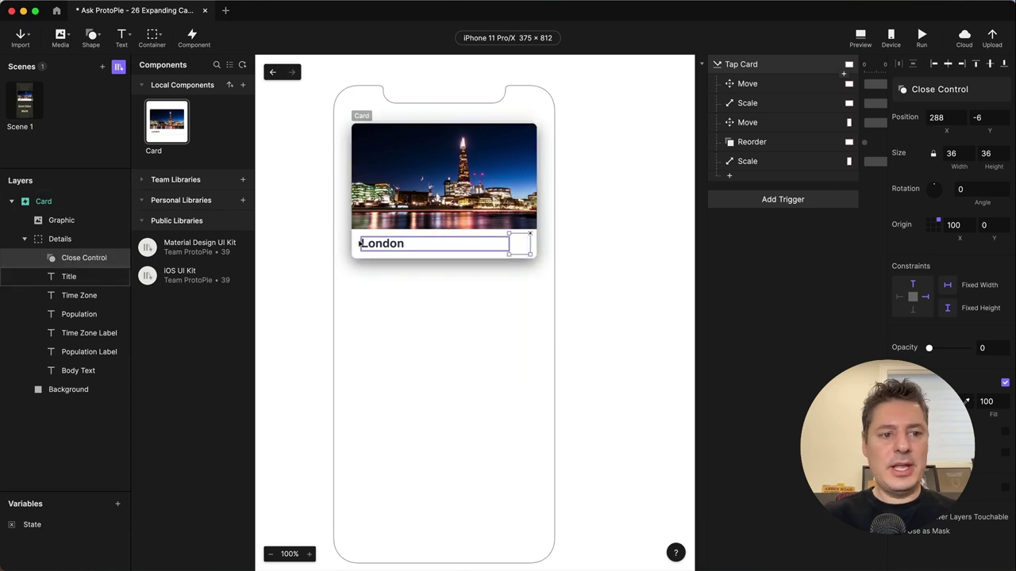
left_click(767, 178)
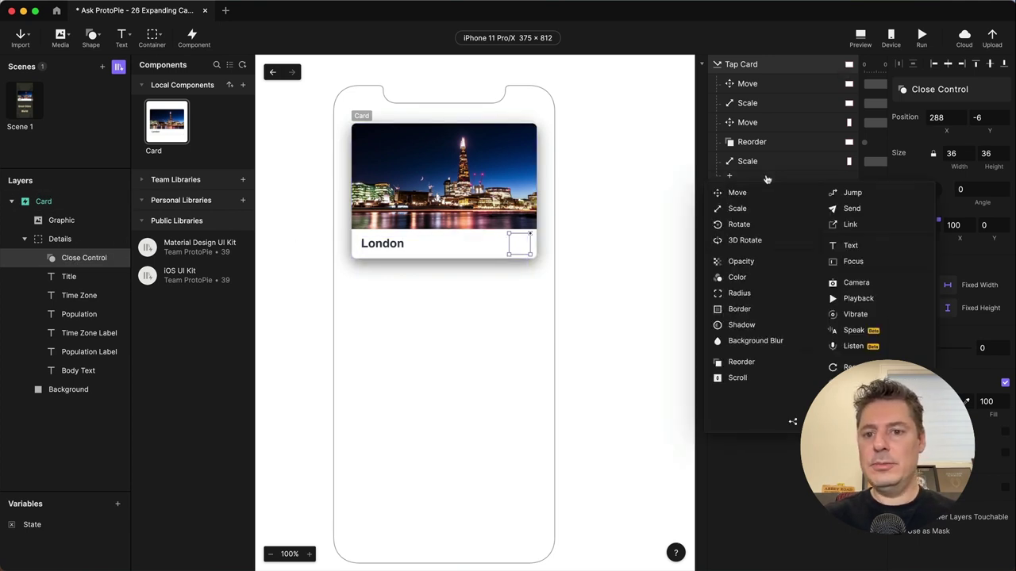
left_click(741, 262)
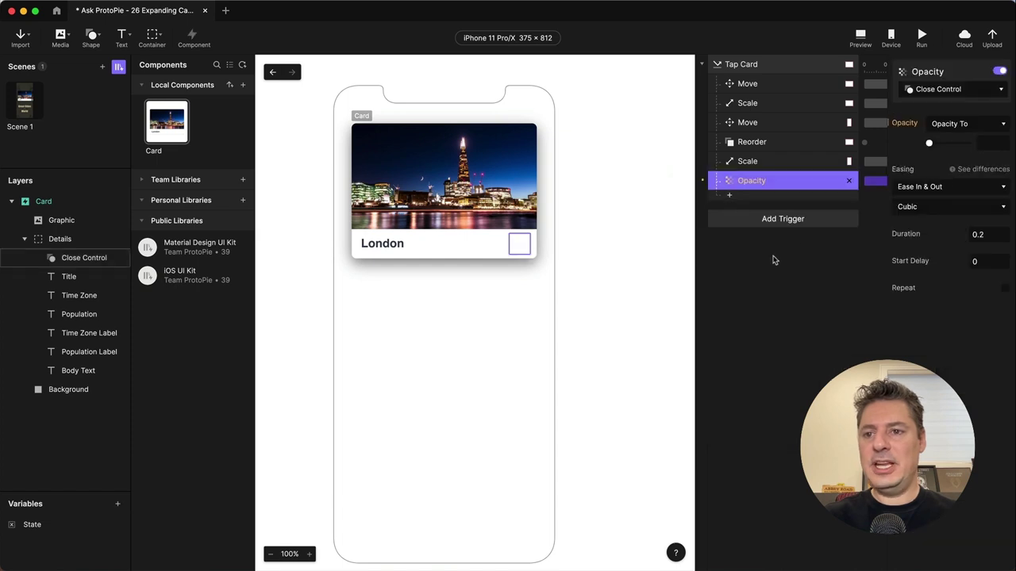
left_click(942, 89)
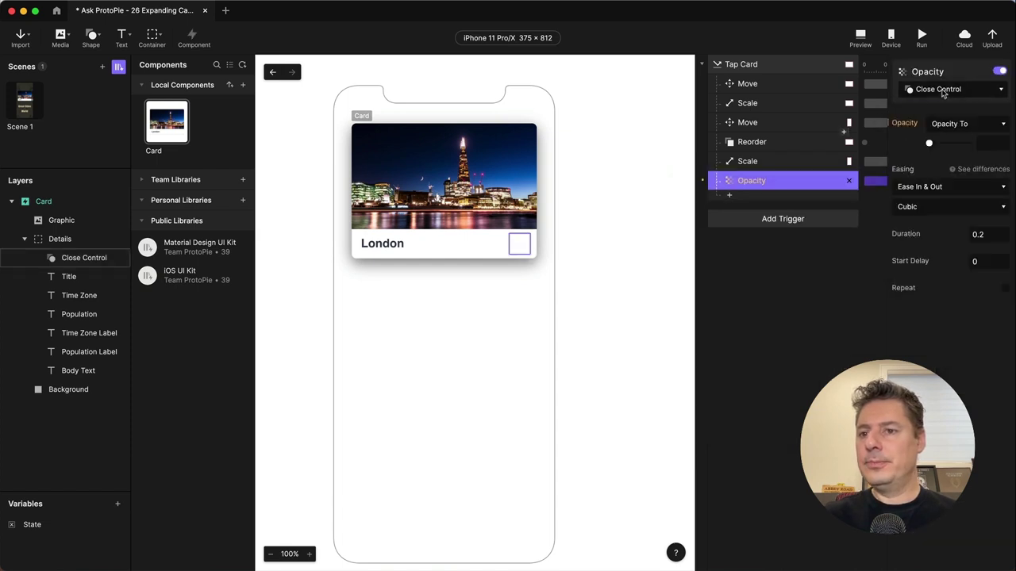
key("Escape")
left_click_drag(930, 146, 969, 143)
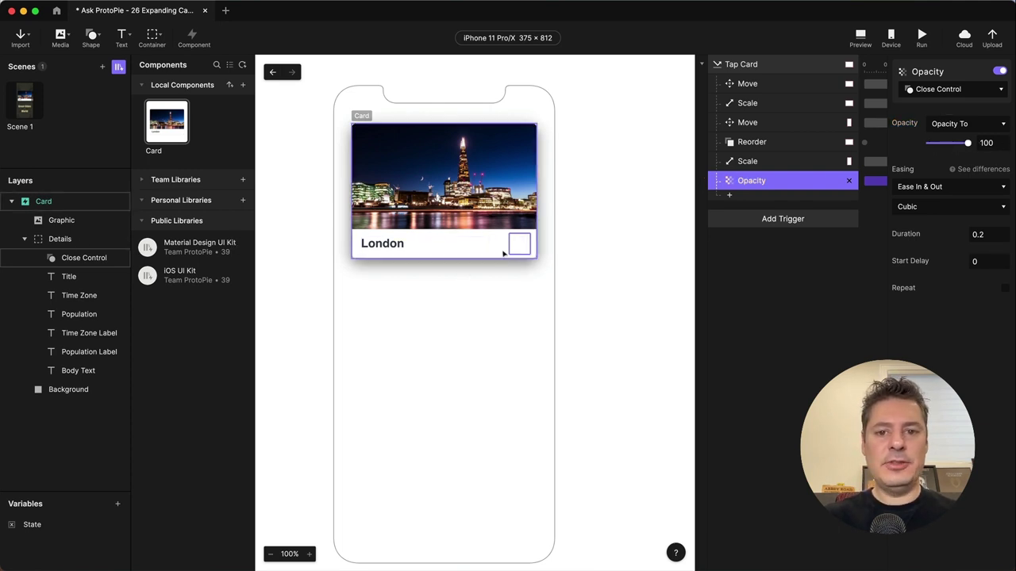
left_click(787, 258)
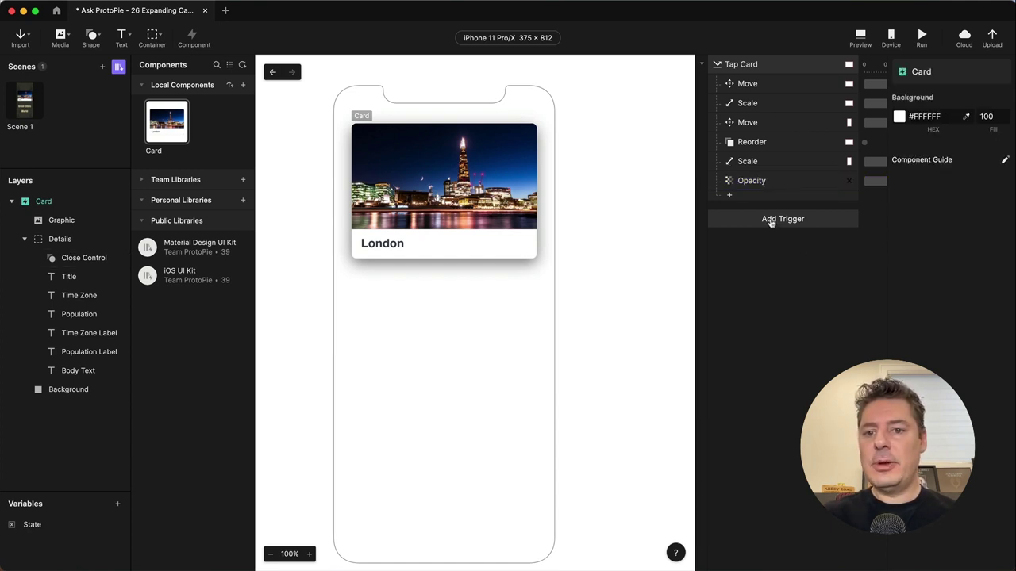
Step: Add a Tap trigger for the Close Control layer and name it Tap Close
left_click(782, 220)
left_click(742, 252)
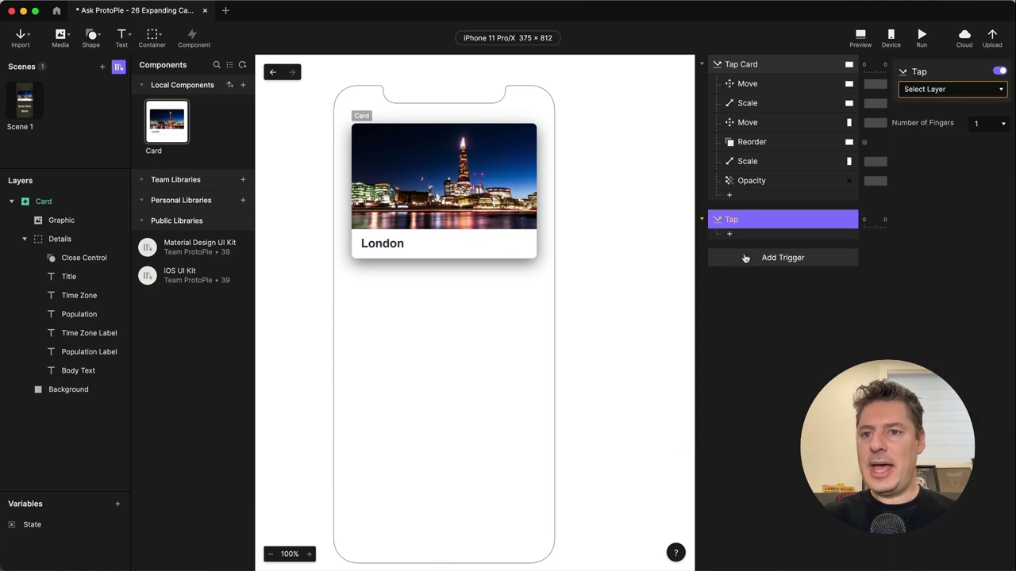
left_click(936, 90)
left_click(973, 177)
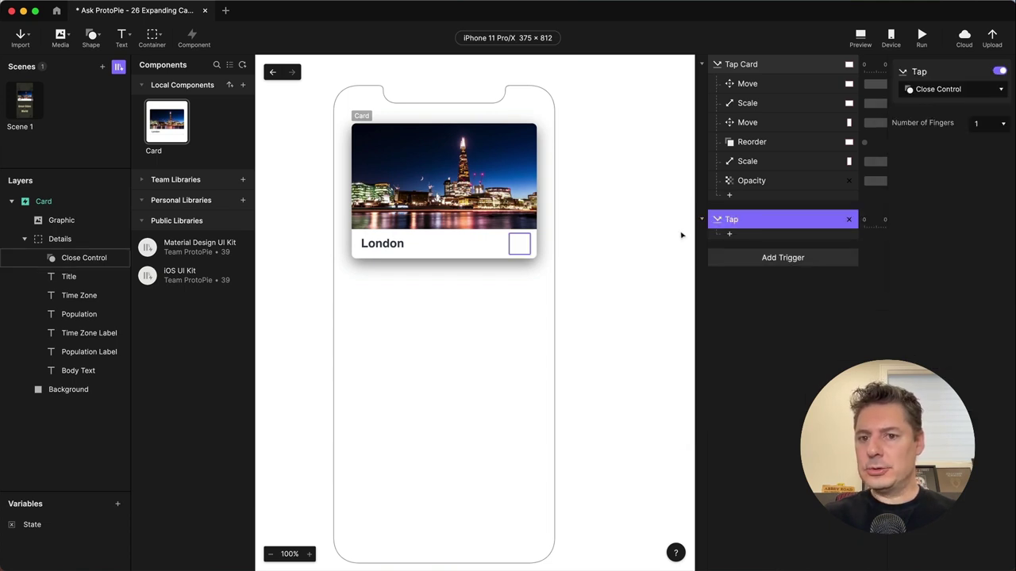
double_click(732, 219)
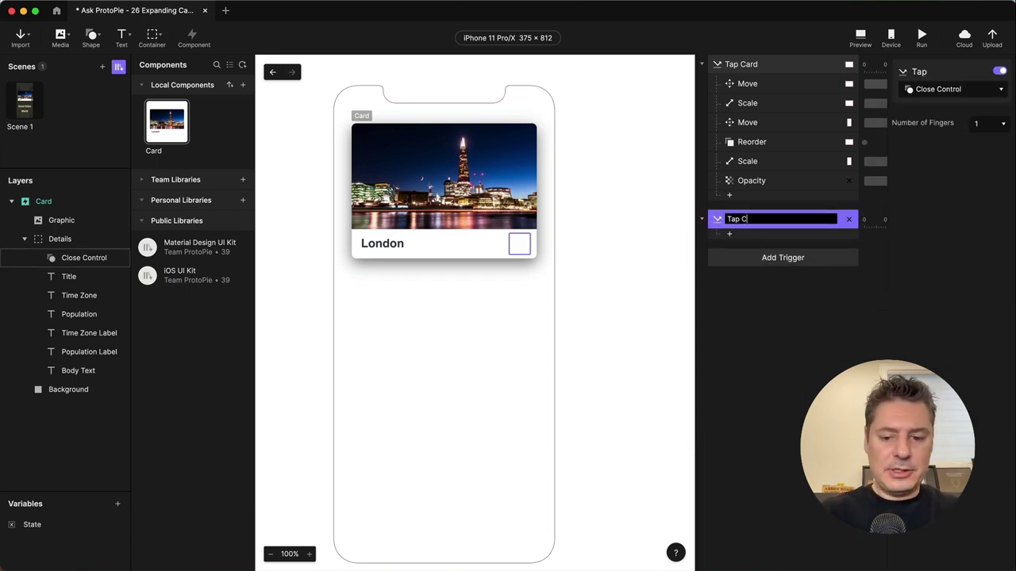
key("Return")
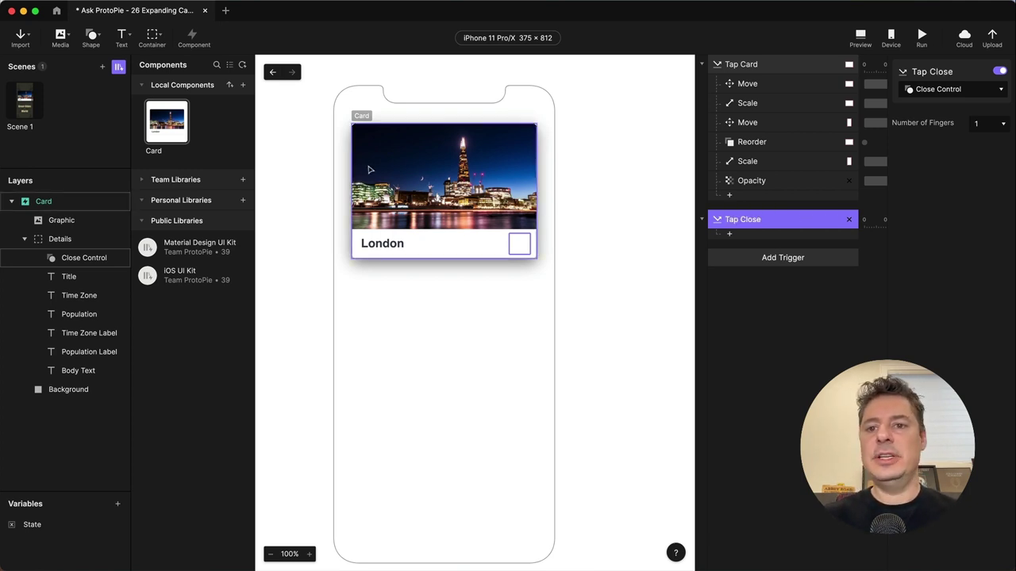
Step: Review which layers the Tap Card trigger's Move, Scale and Opacity responses affect
left_click(767, 86)
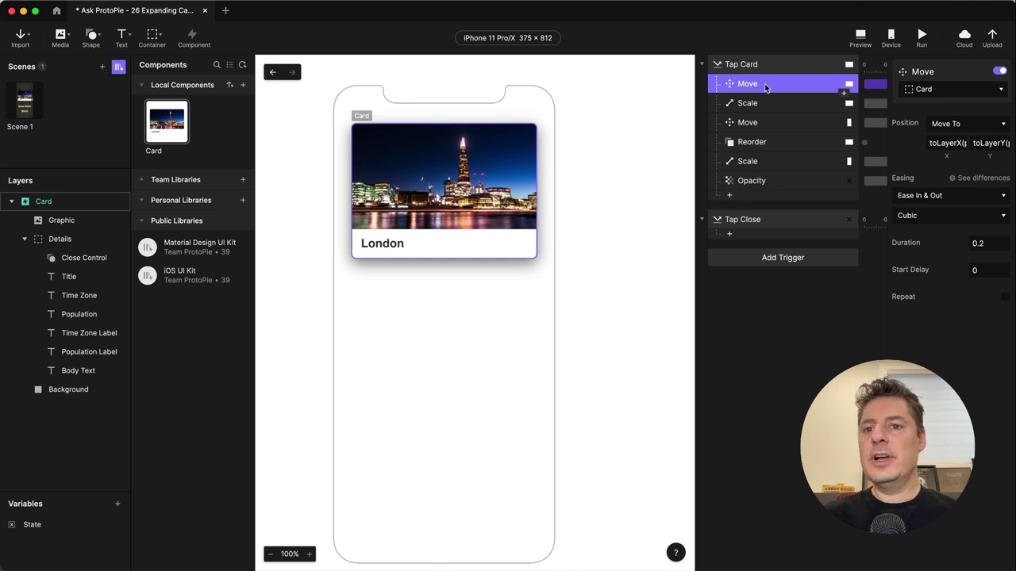
left_click(758, 104)
left_click(757, 123)
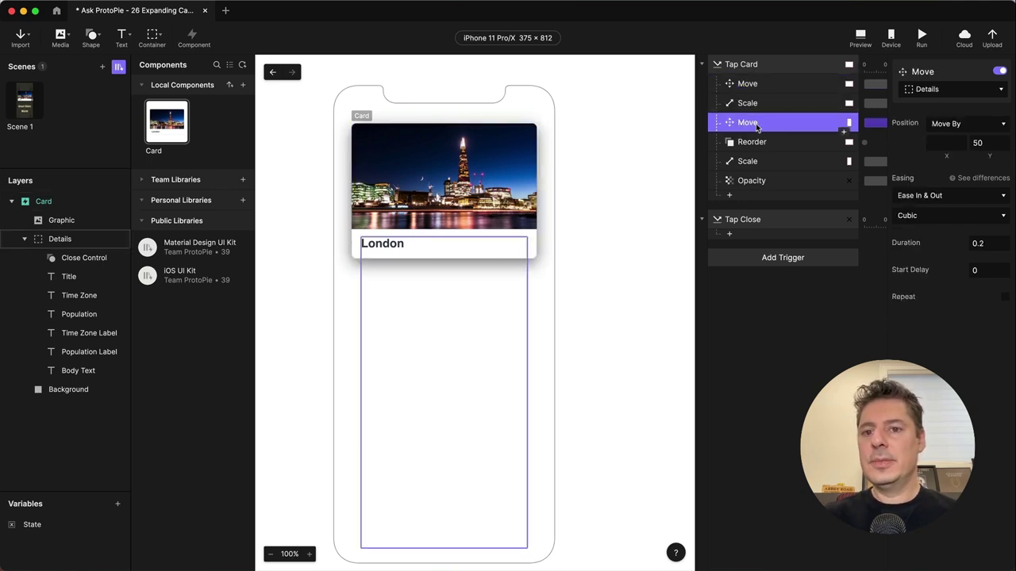
left_click(760, 162)
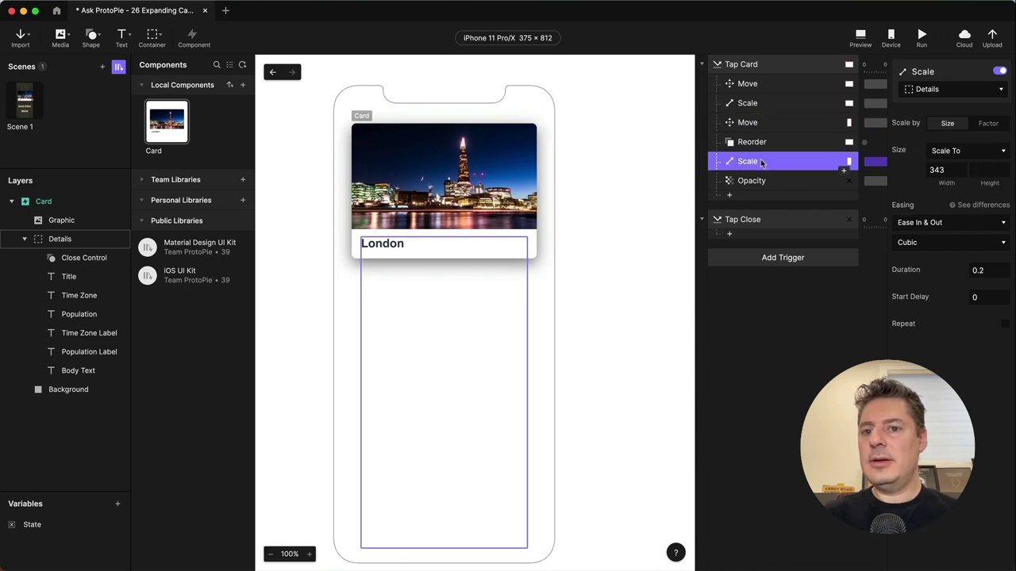
left_click(769, 182)
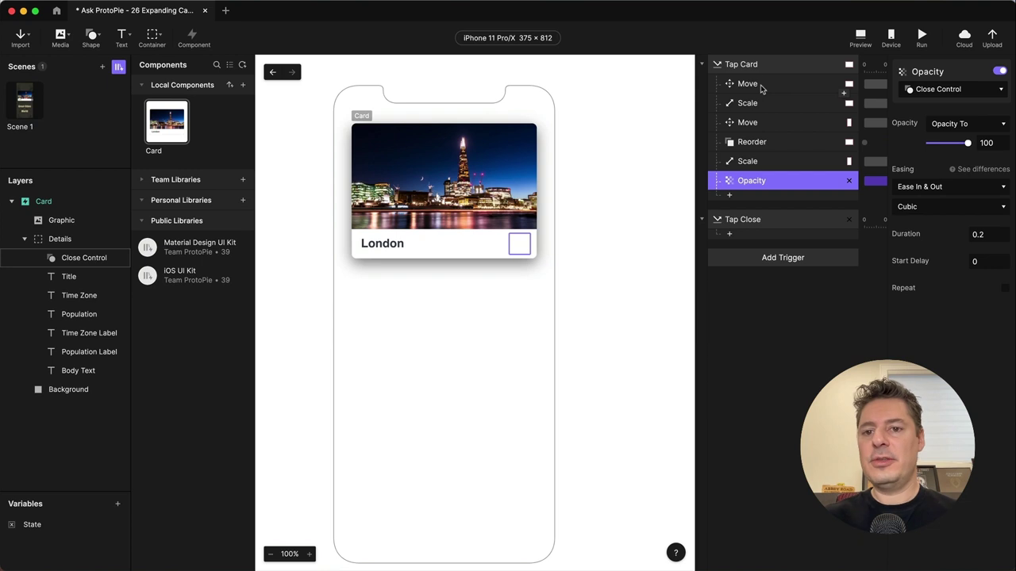
left_click(773, 293)
Step: Add a Reset response for the Card container to the Tap Close trigger
left_click(729, 234)
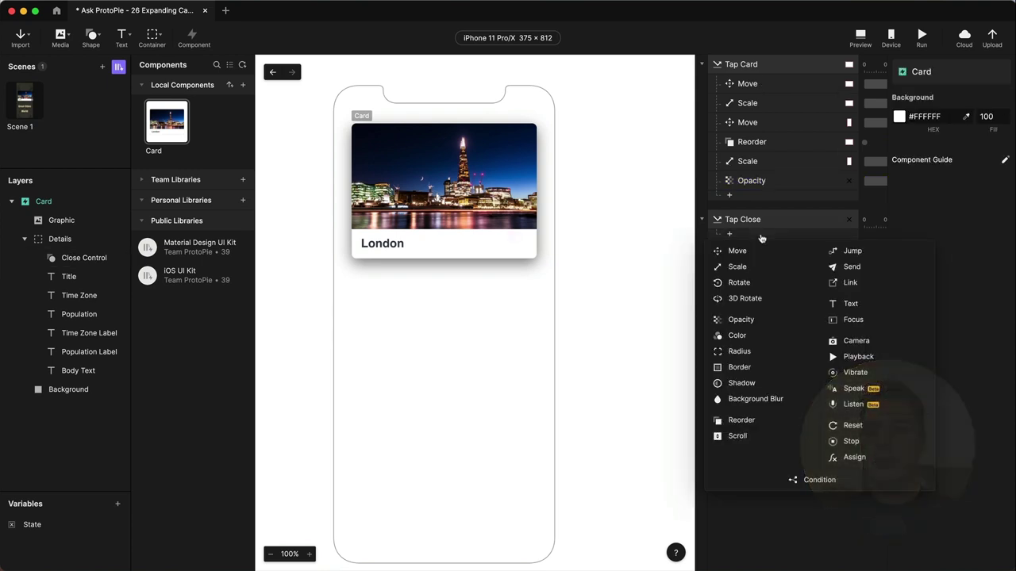
left_click(852, 425)
left_click(943, 90)
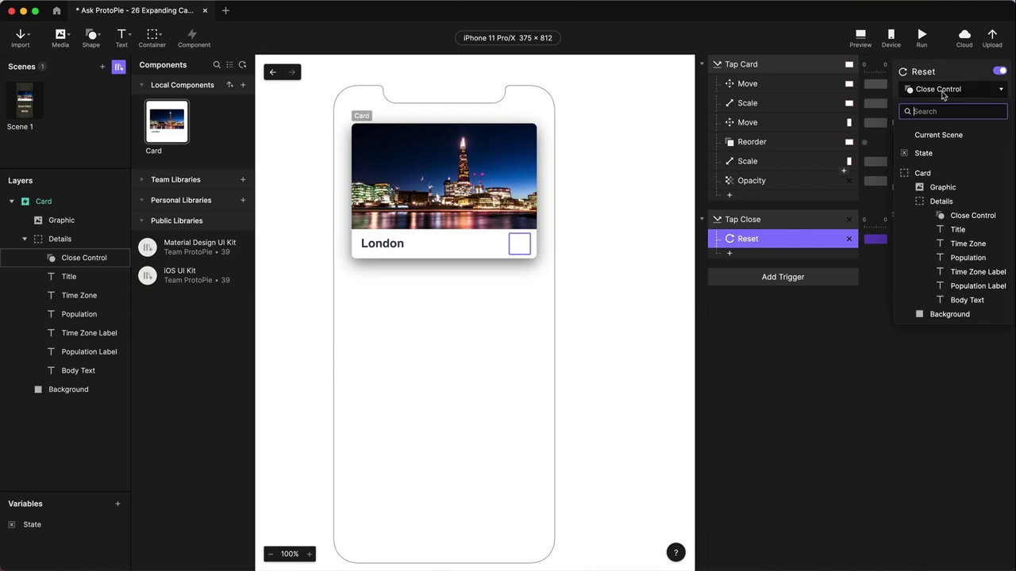
left_click(936, 176)
Step: Add two more Reset responses to the Tap Close trigger, one for the Details container and one for the Close Control
left_click(732, 254)
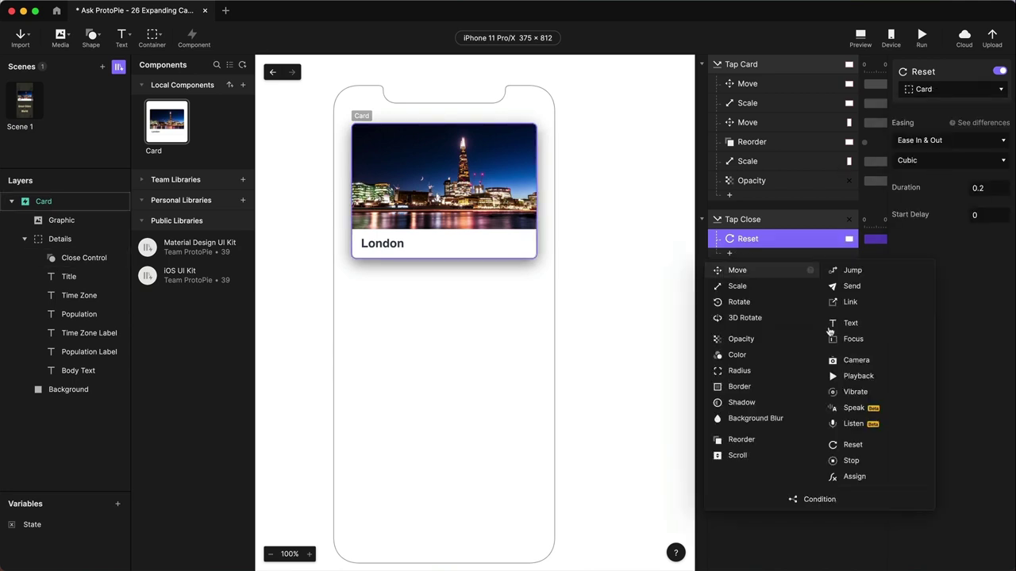
left_click(831, 445)
left_click(951, 90)
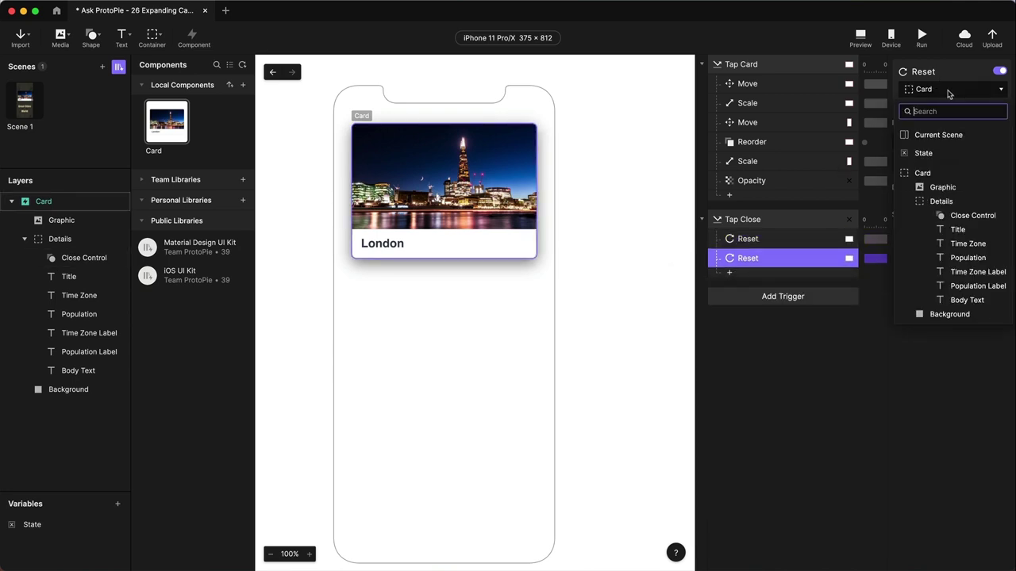
left_click(943, 200)
left_click(744, 277)
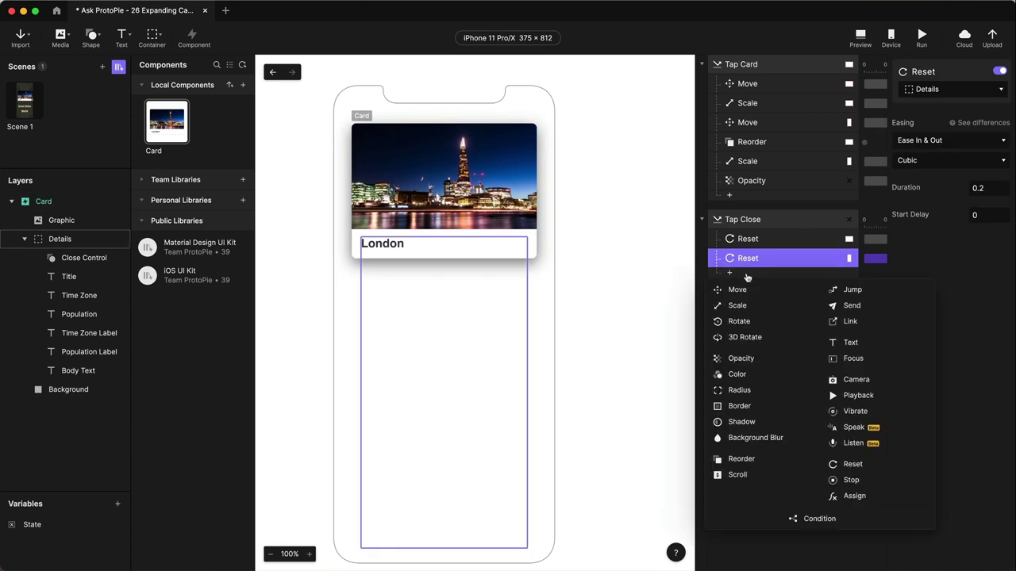
left_click(842, 463)
left_click(998, 90)
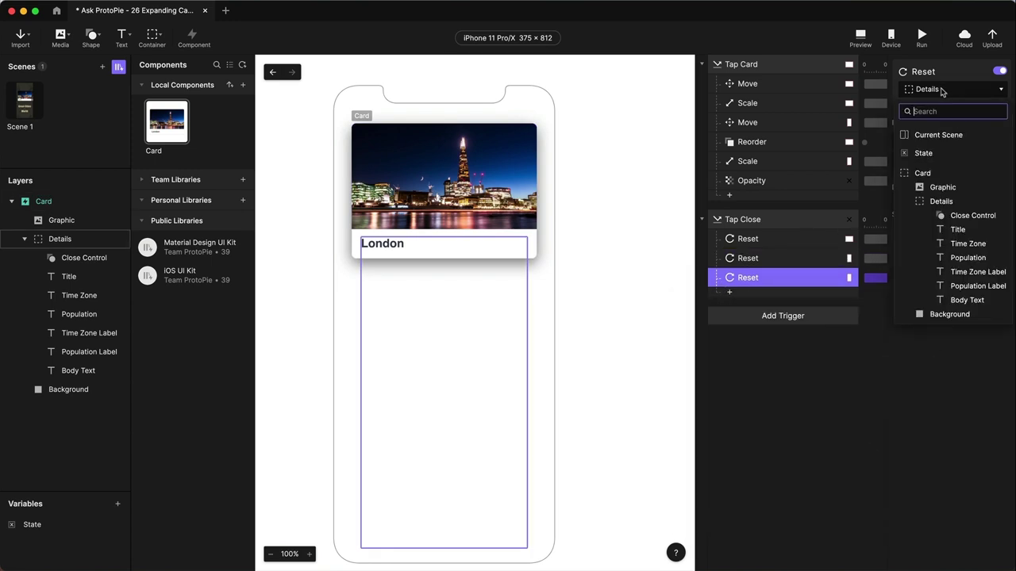
left_click(972, 212)
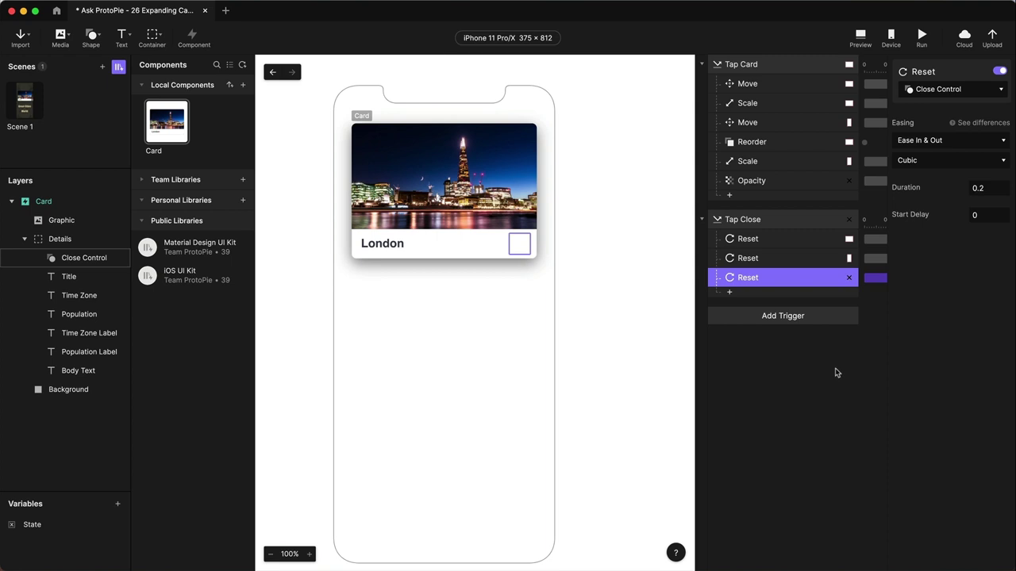
Step: Preview Scene 1 and test expanding and closing the Budapest and London cards
left_click(22, 101)
left_click(859, 40)
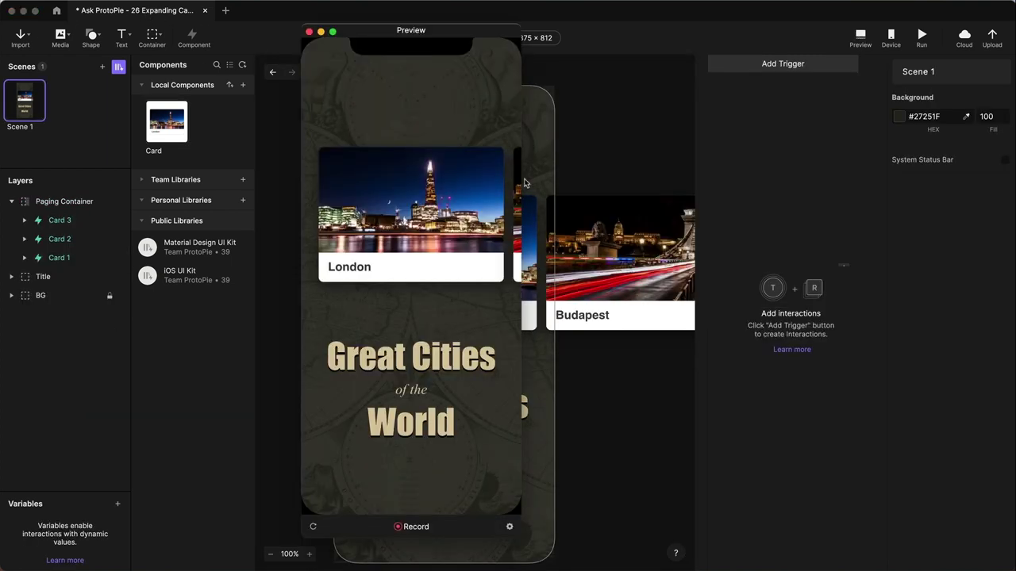
left_click_drag(470, 199, 421, 199)
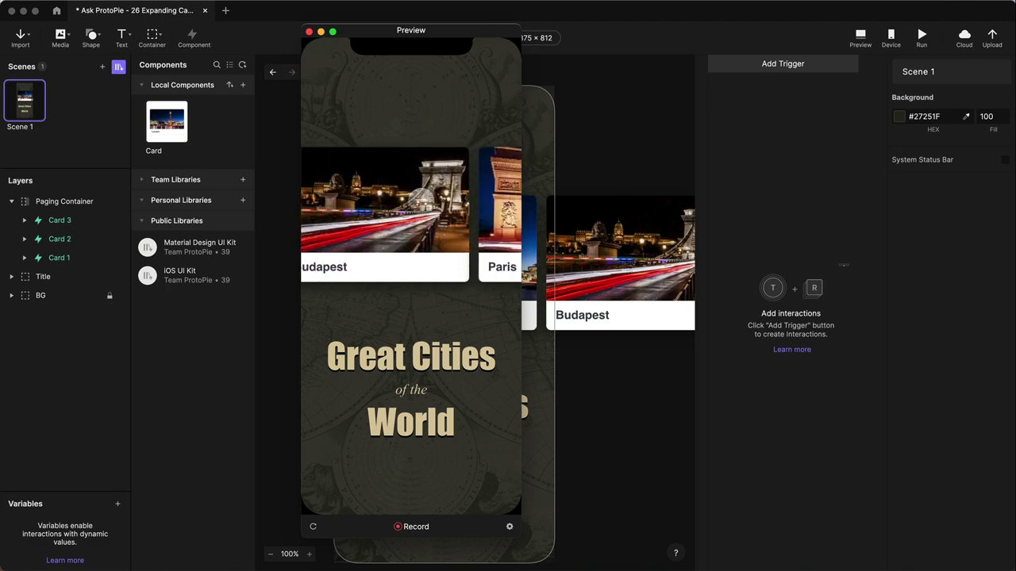
left_click(396, 191)
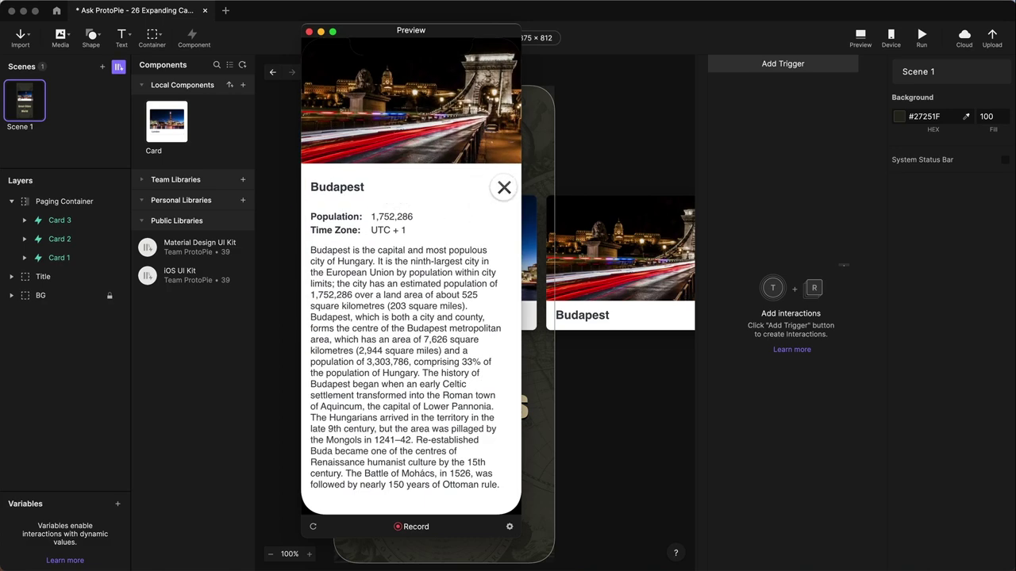
left_click(504, 187)
left_click_drag(350, 205, 413, 204)
left_click(404, 205)
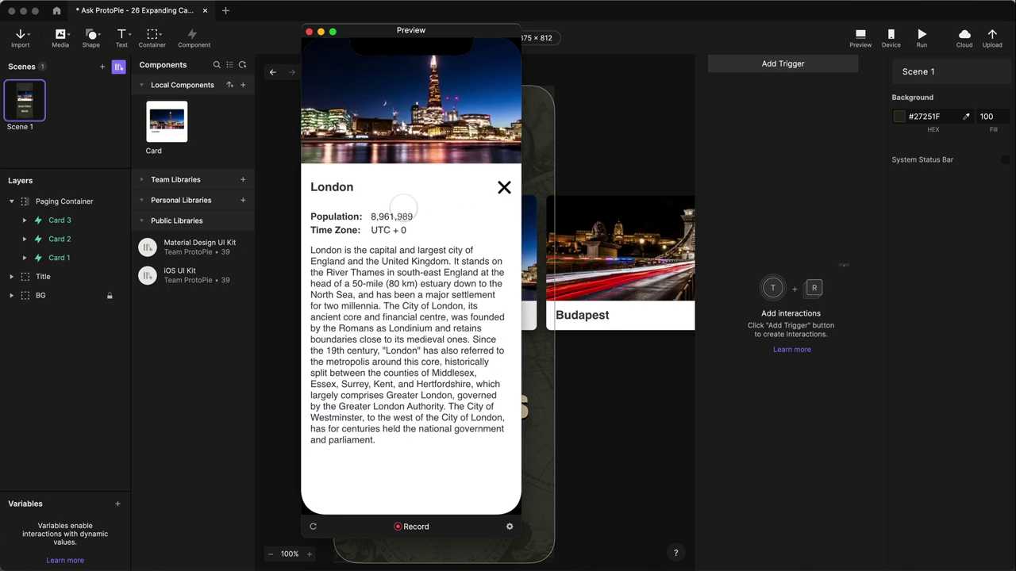
left_click(504, 188)
Step: Swipe through the previewed cards, expanding and closing Paris and Budapest, and close the preview
left_click_drag(476, 203, 381, 202)
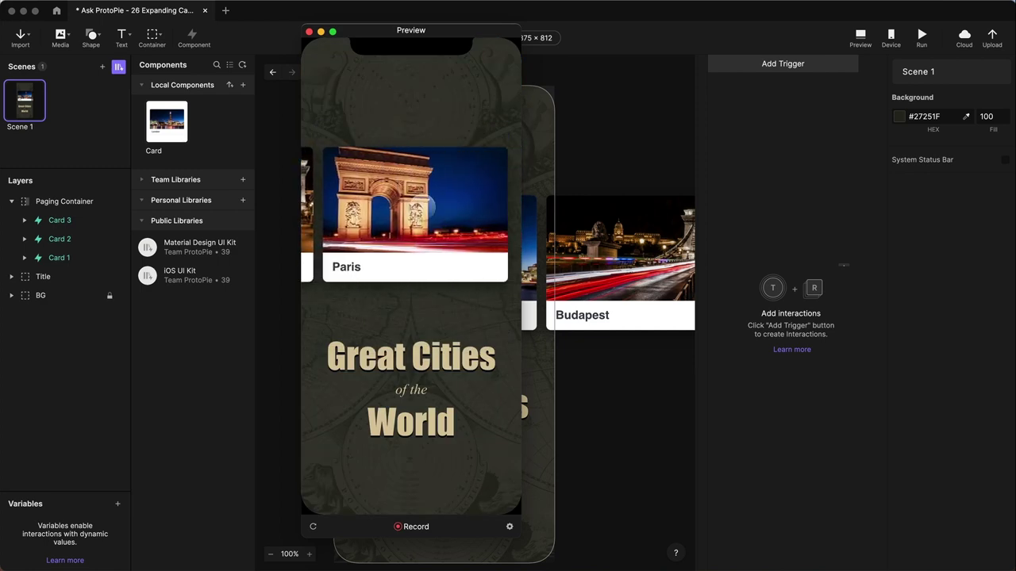
left_click(444, 210)
left_click(503, 187)
left_click_drag(323, 190, 413, 205)
left_click(358, 204)
left_click(503, 188)
left_click_drag(476, 214, 381, 215)
left_click(493, 259)
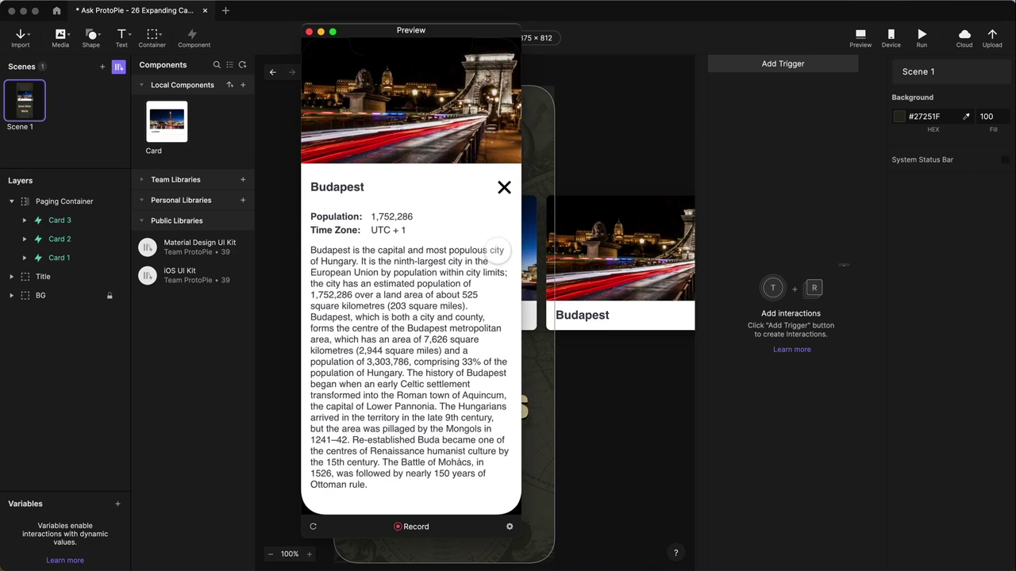
left_click(503, 188)
mouse_move(498, 187)
left_mouse_down()
mouse_move(396, 190)
mouse_move(516, 190)
left_mouse_up()
left_click(309, 32)
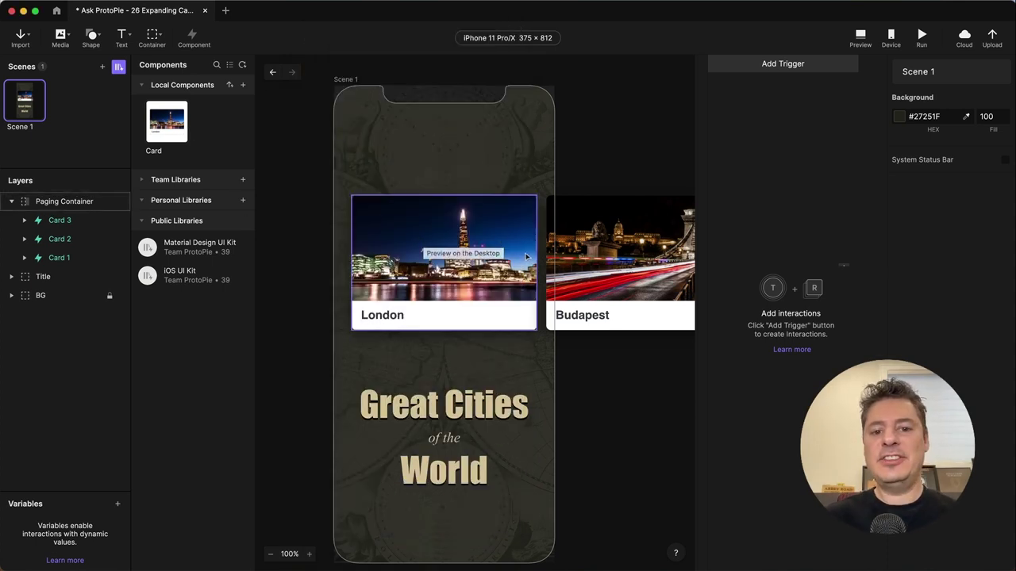
Step: Duplicate the Paris card, Card 3, inside the Paging Container
scroll(525, 256, "right", 10)
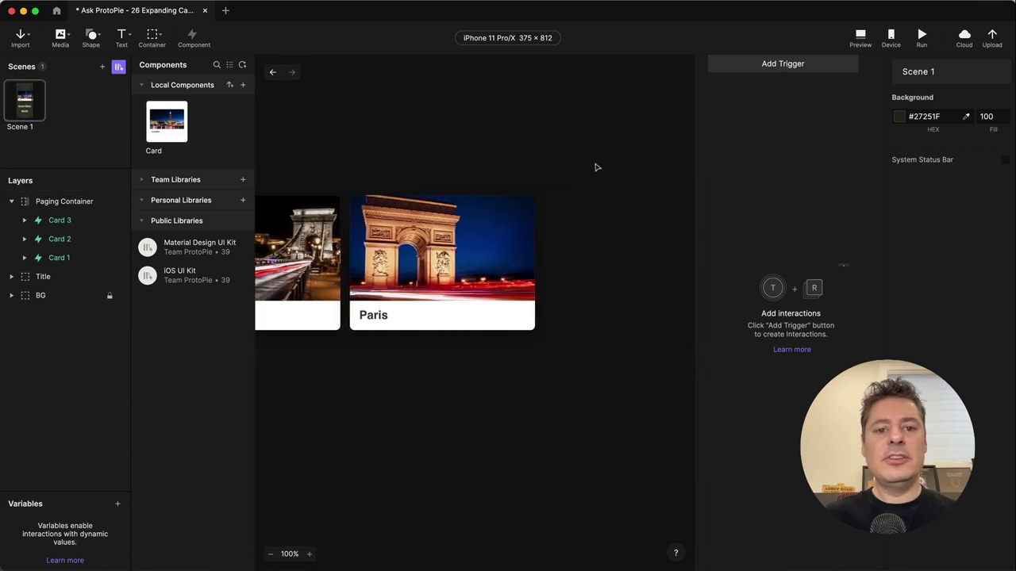
left_click(70, 220)
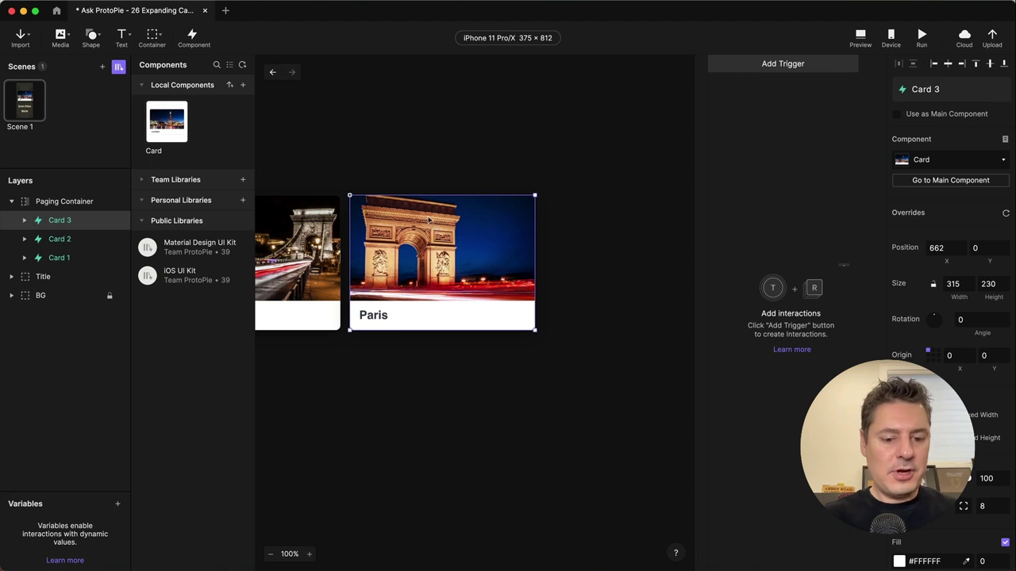
key("super+d")
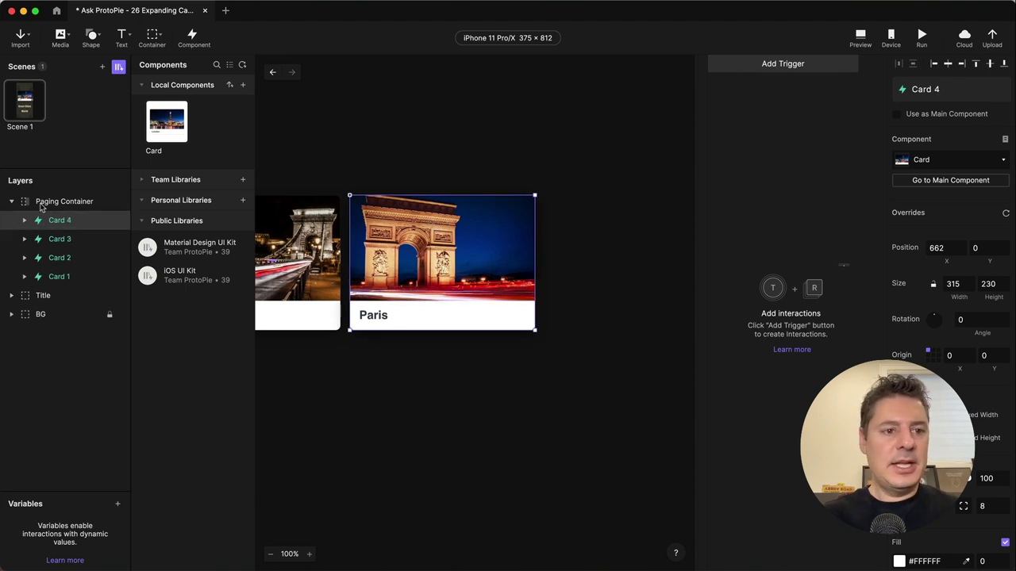
Step: Move the duplicated Paris card to the right of the original, at X position 993
left_click_drag(370, 222, 555, 222)
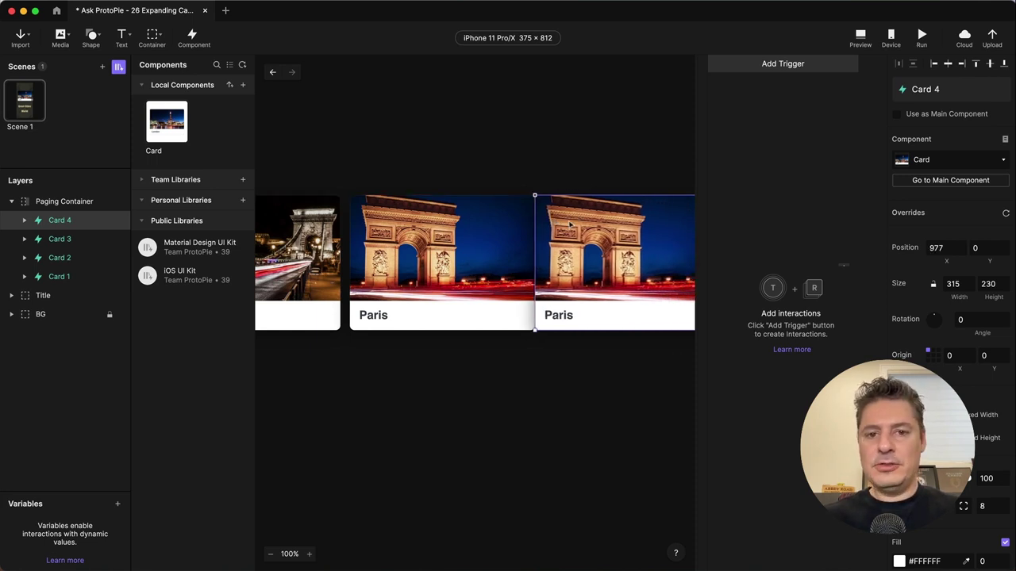
key("shift+Right")
key("shift+Right")
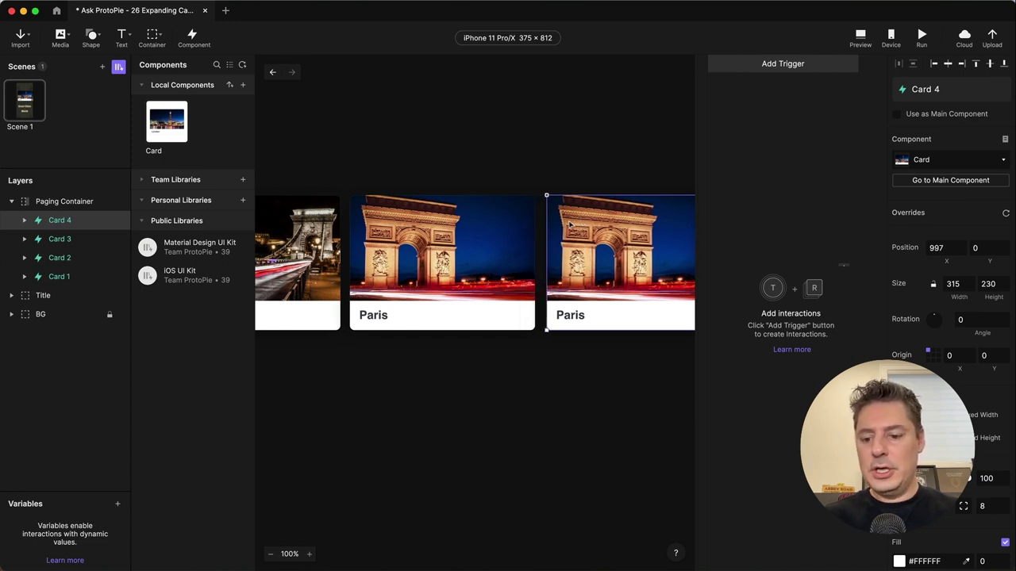
key("Left")
key("Left")
key("Left")
key("Left")
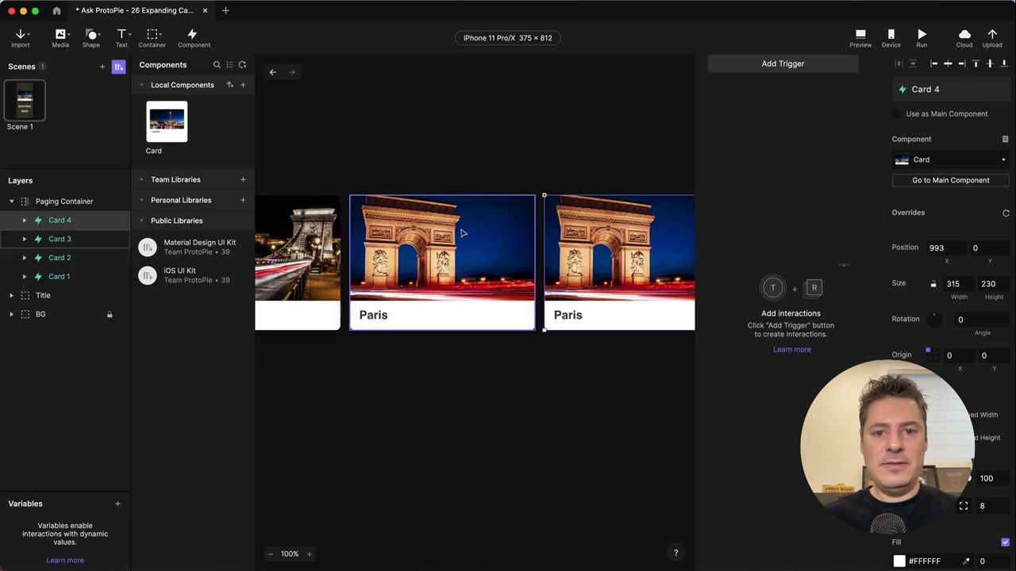
left_click(443, 278)
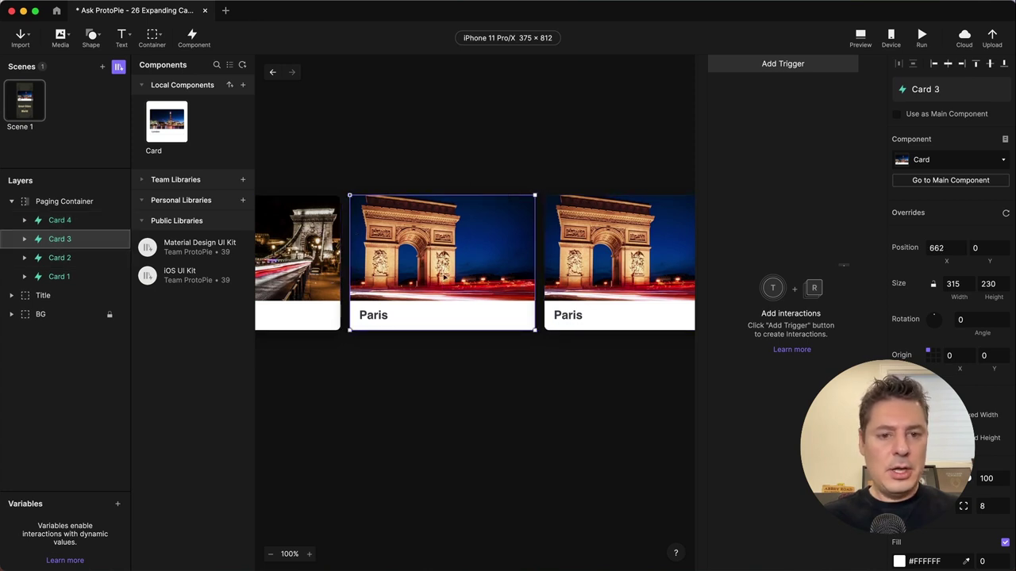
key("alt")
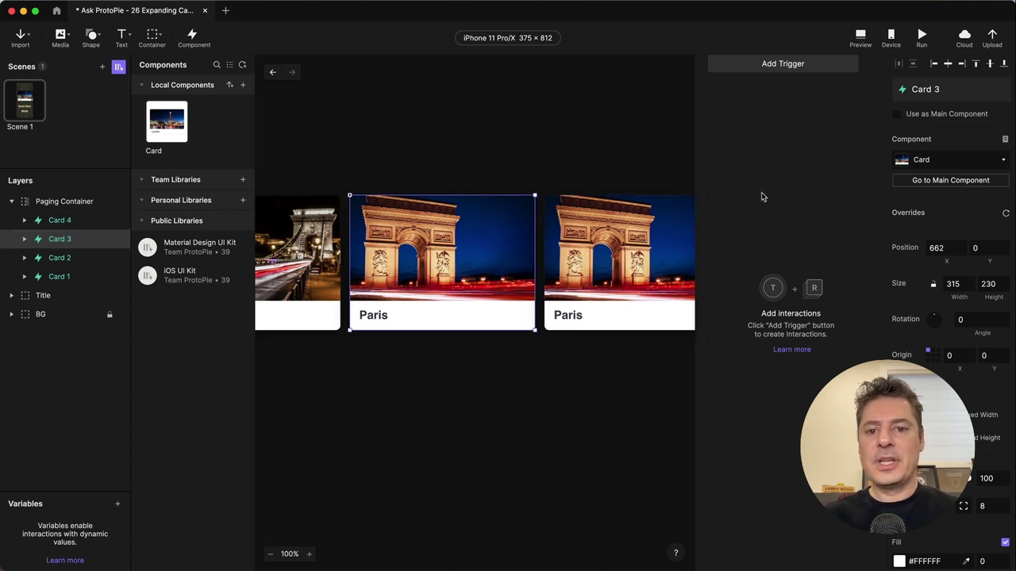
Step: Change the title text inside Card 4, the duplicated Paris card, to "Budapest"
scroll(591, 265, "right", 3)
left_click(657, 263)
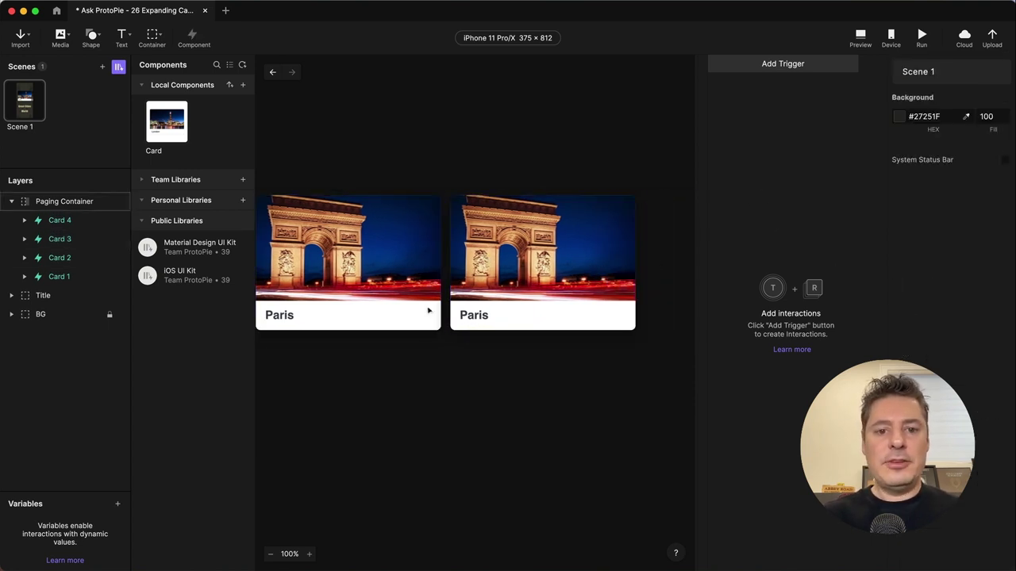
left_click(460, 315)
left_click(23, 222)
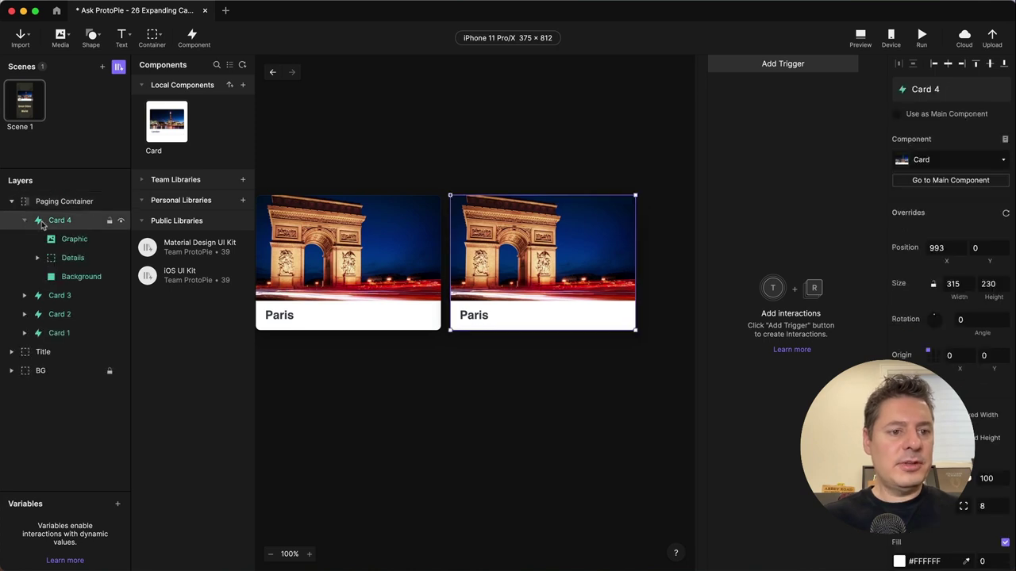
left_click(37, 258)
left_click(83, 296)
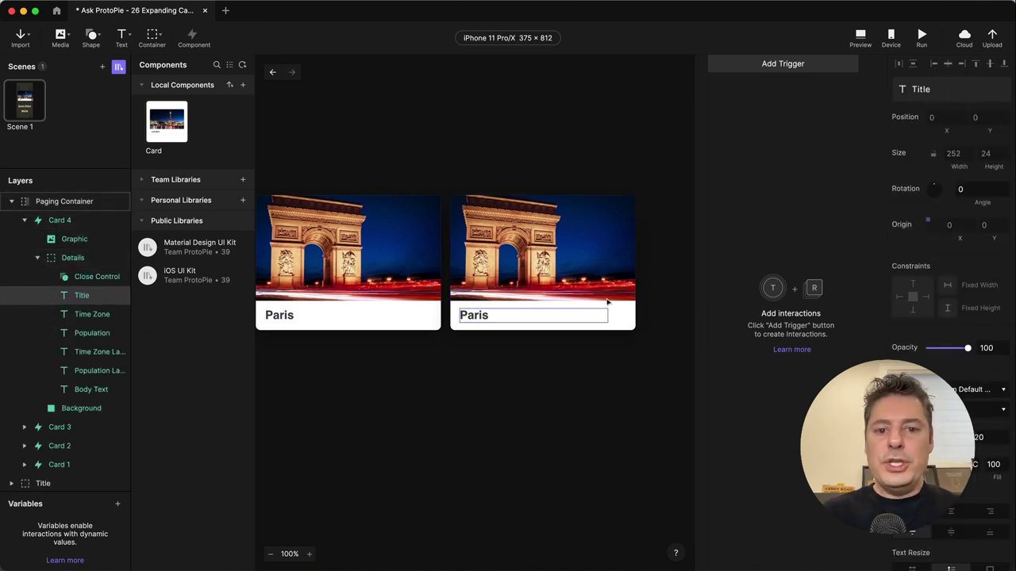
double_click(463, 318)
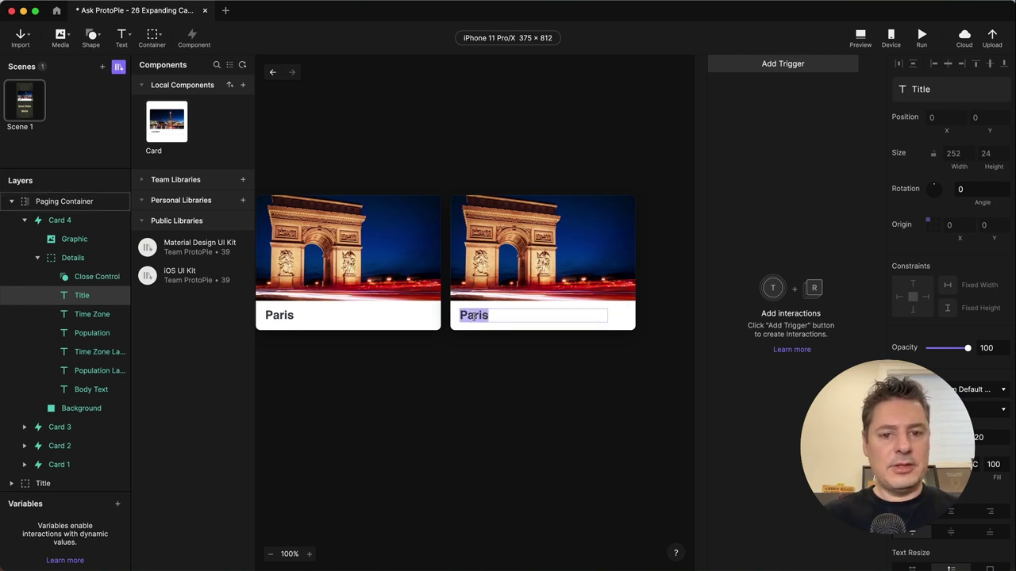
type("Budapest")
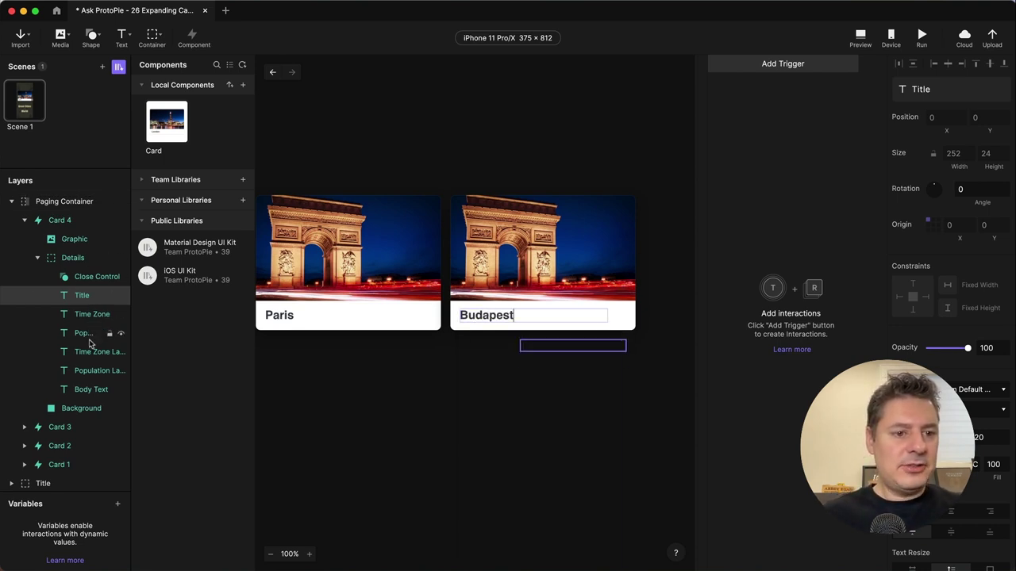
Step: Replace the image fill of Card 4's Graphic layer with Budapest_3129-Edit.jpg from the Photos folder
left_click(75, 238)
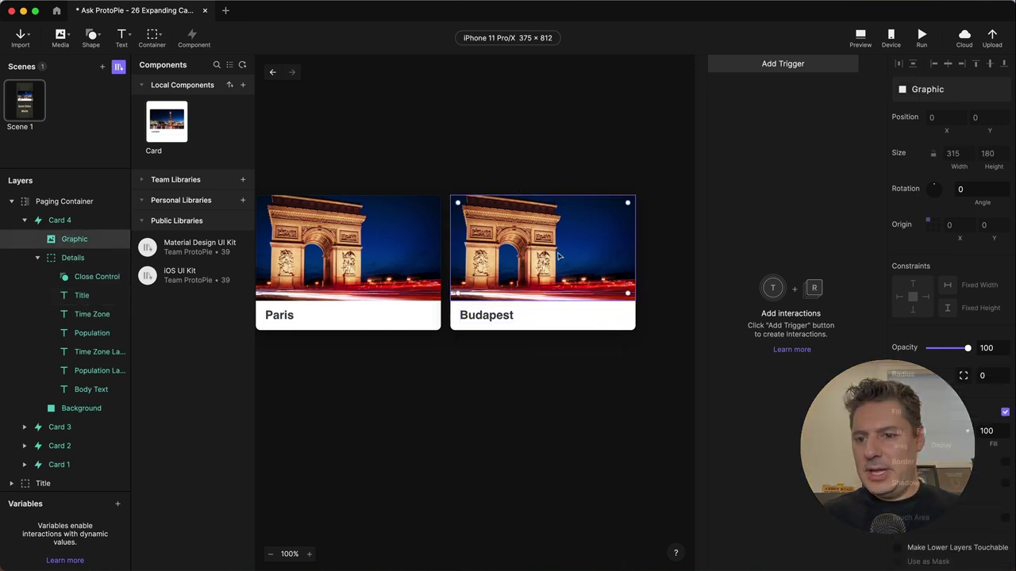
left_click(900, 434)
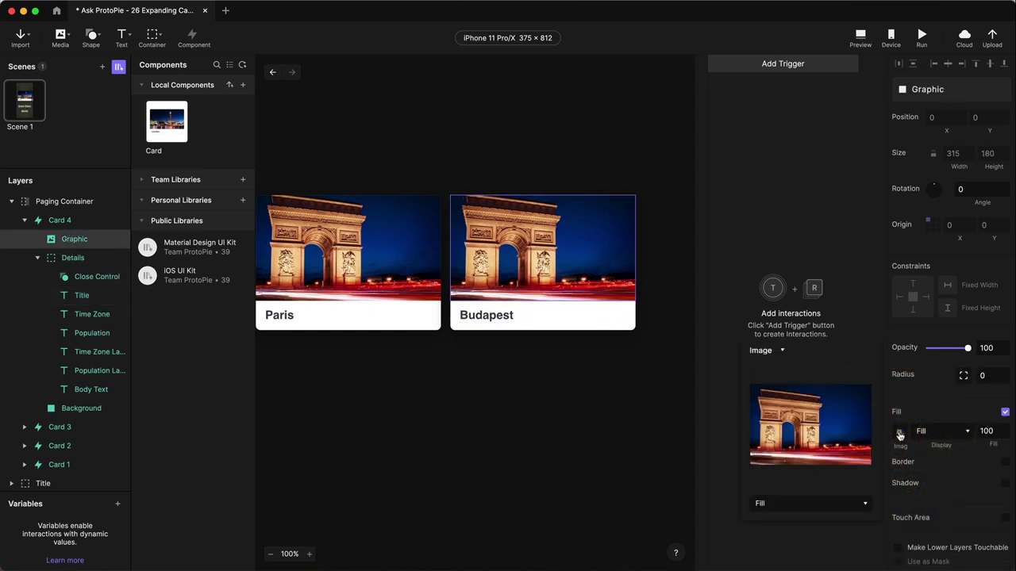
left_click(809, 426)
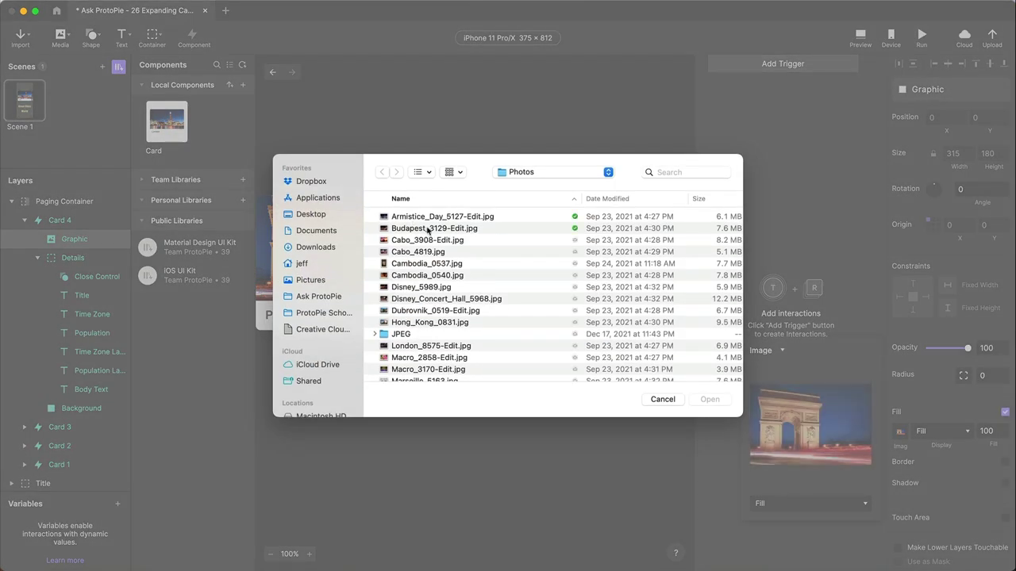
double_click(427, 229)
Step: Replace the image fill of Card 4's Graphic layer with Singapore_0361.jpg from the Photos folder
left_click(813, 427)
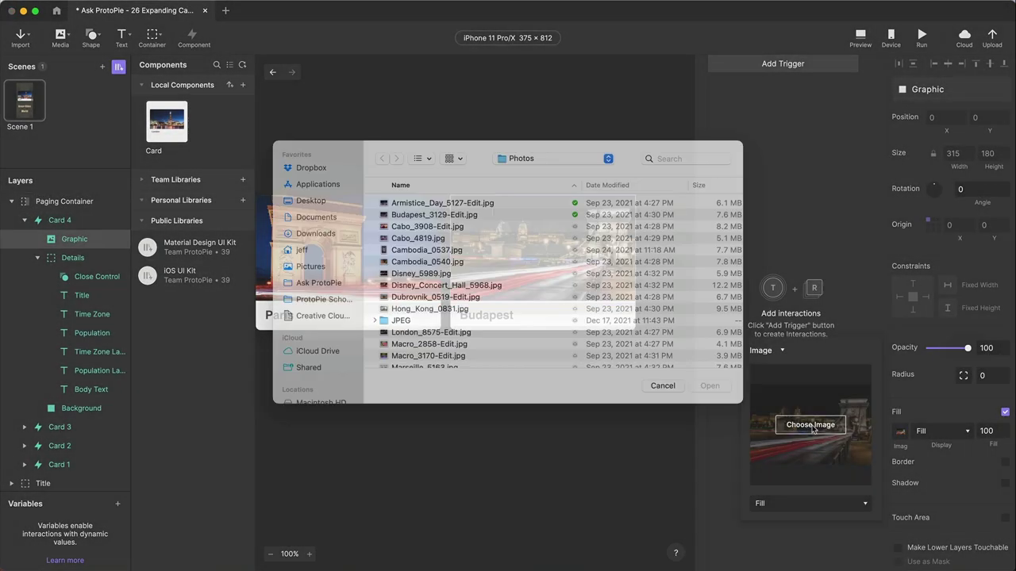
scroll(449, 277, "down", 5)
scroll(449, 277, "down", 3)
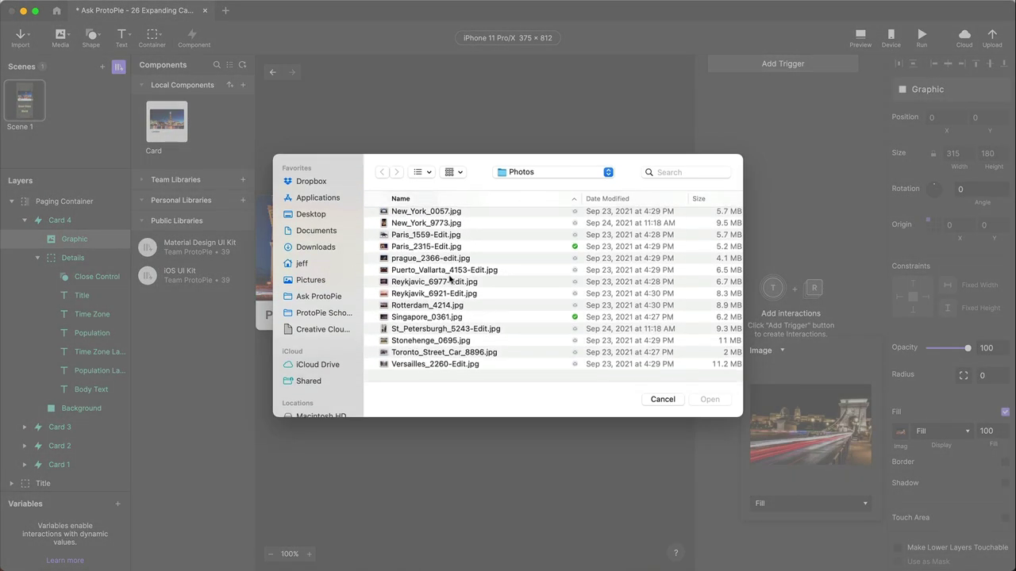
left_click(417, 323)
double_click(417, 323)
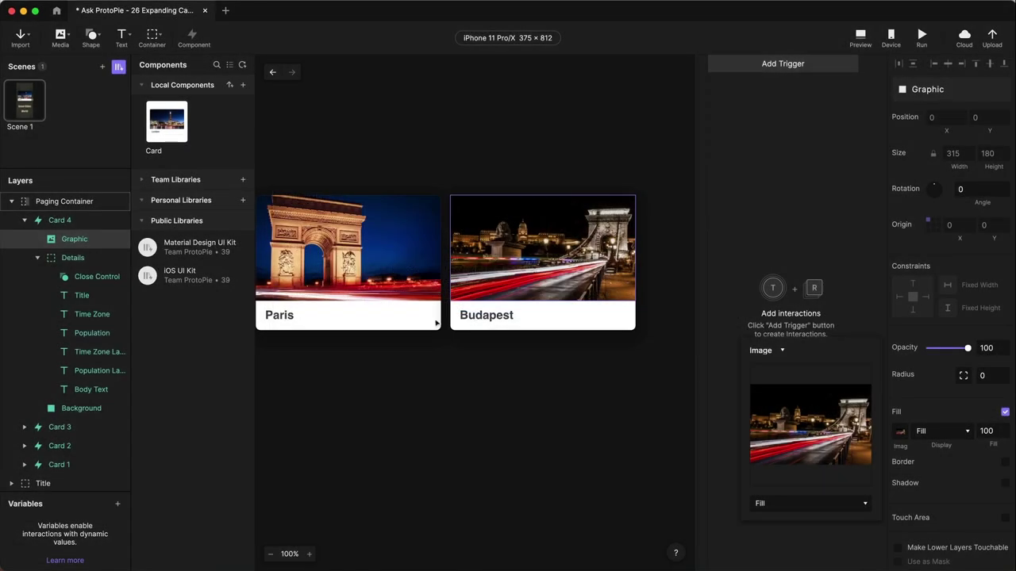
left_click(481, 318)
left_click(481, 317)
left_click(73, 257)
left_click(64, 201)
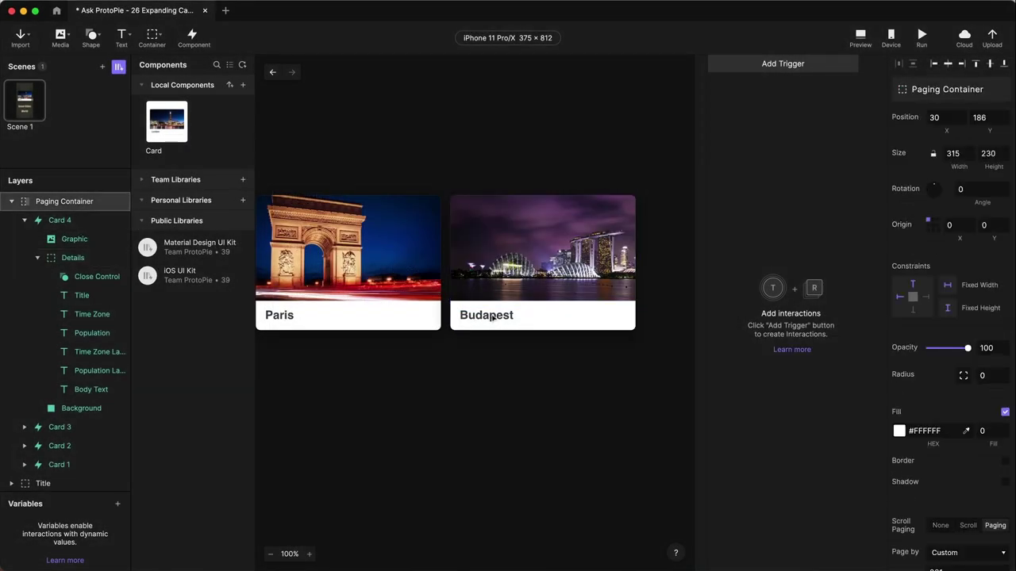
left_click(59, 220)
left_click(82, 294)
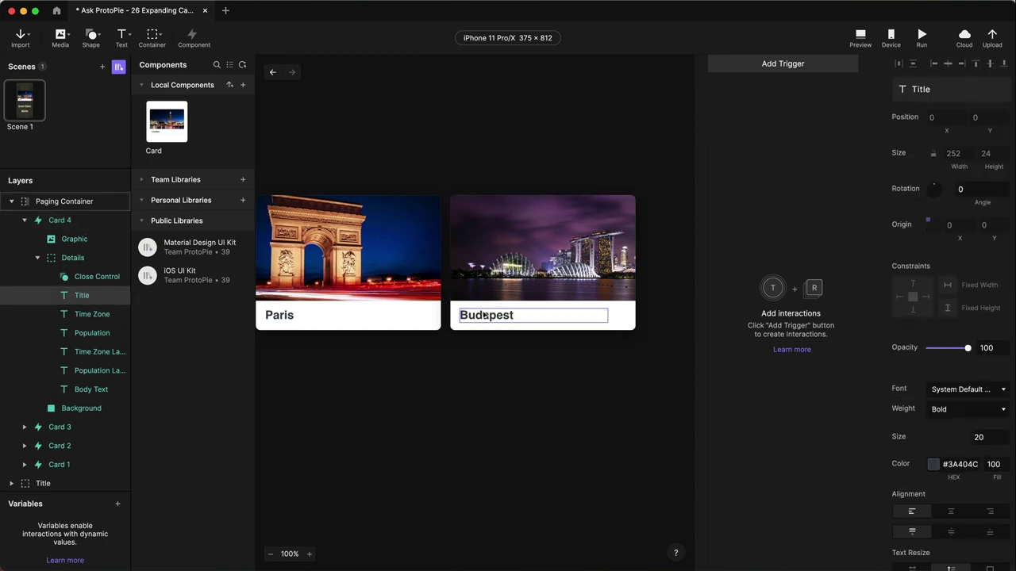
left_click(58, 222)
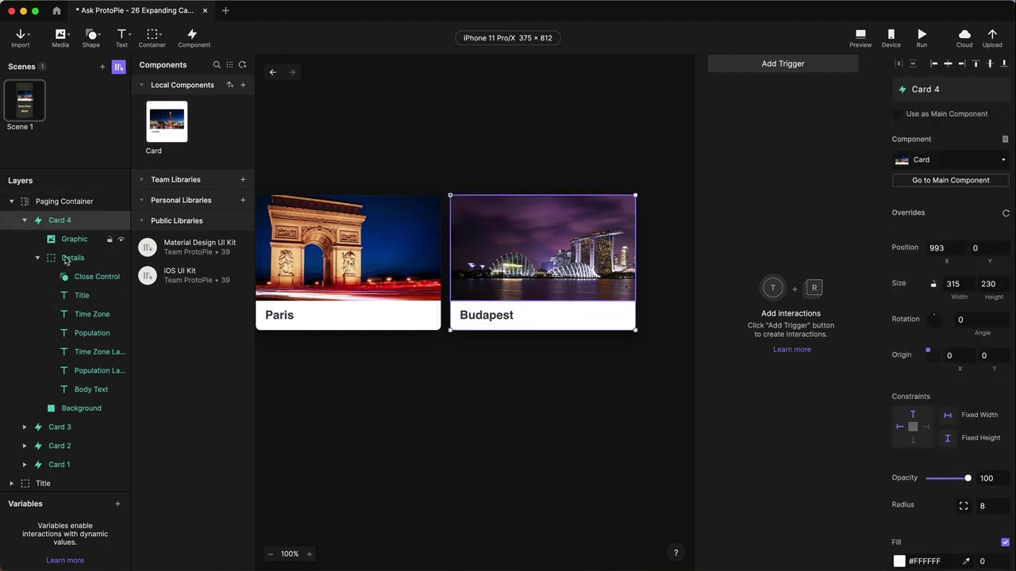
left_click(81, 294)
left_click(70, 260)
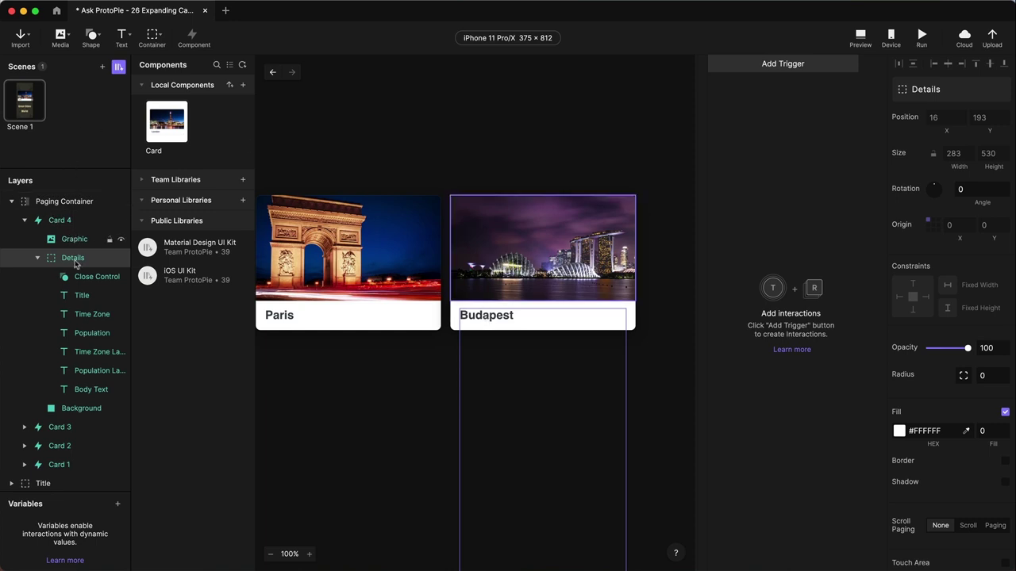
Step: Change the text of Card 4's Title layer to "Singapore"
left_click(82, 294)
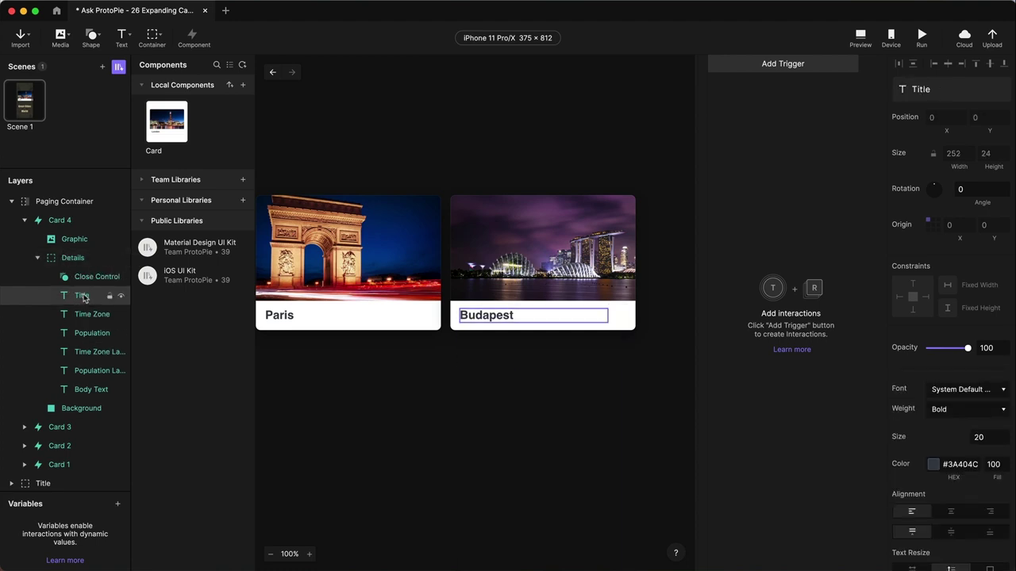
key("Return")
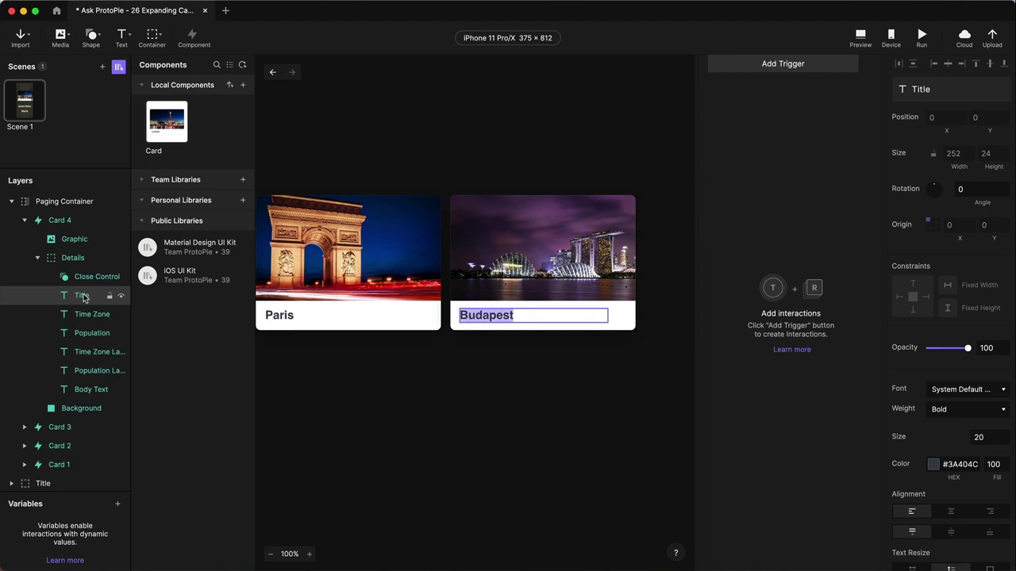
type("Sing")
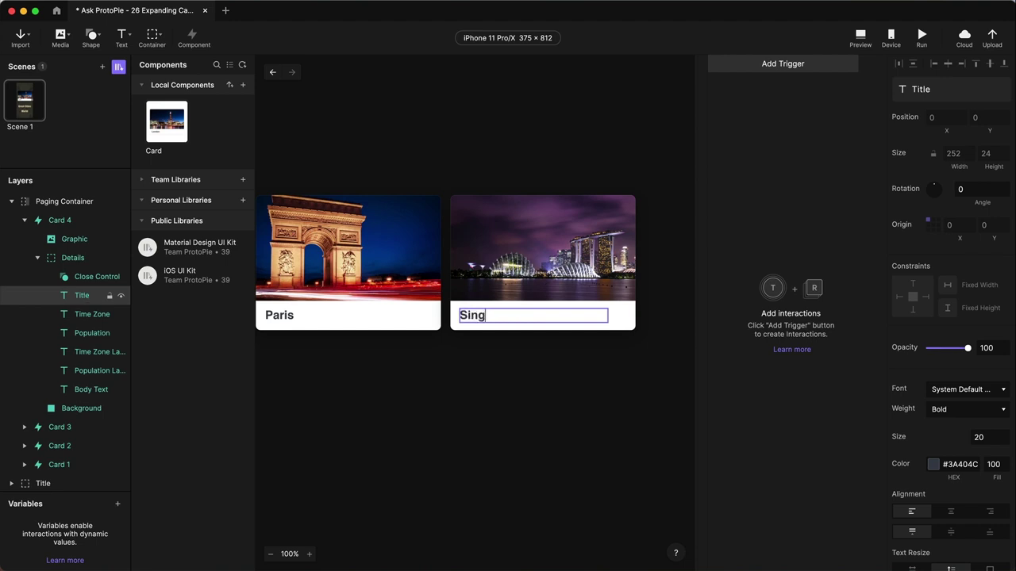
type("apore")
Step: Copy the time zone "UTC + 8" from the Untitled text document and paste it into Card 4's Time Zone layer
left_click(79, 315)
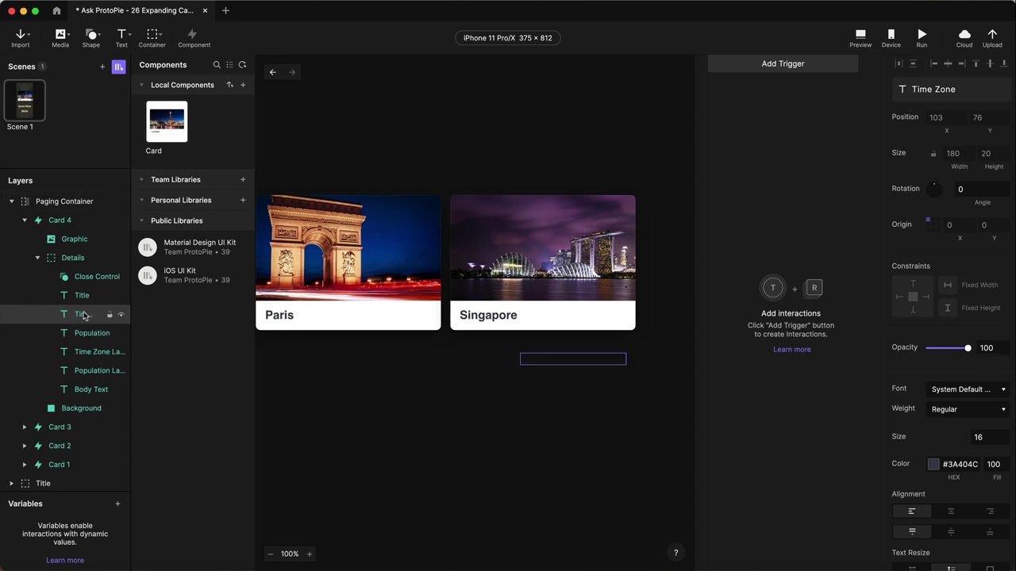
key("Return")
key("super+Tab")
key("super+Tab")
key("super+Tab")
key("super+Tab")
left_click_drag(598, 349, 561, 350)
key("super+c")
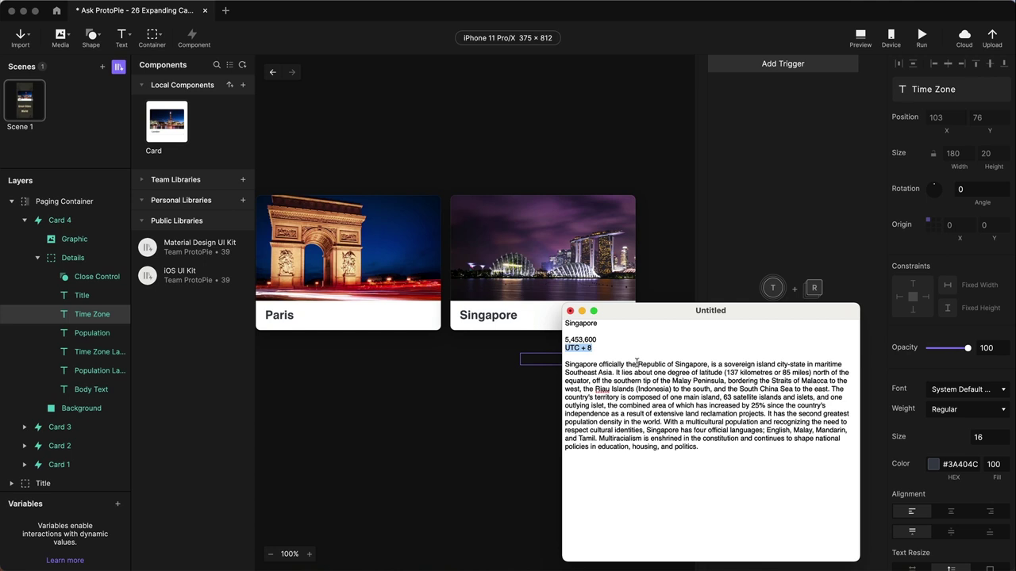
key("super+Tab")
key("super+v")
key("Escape")
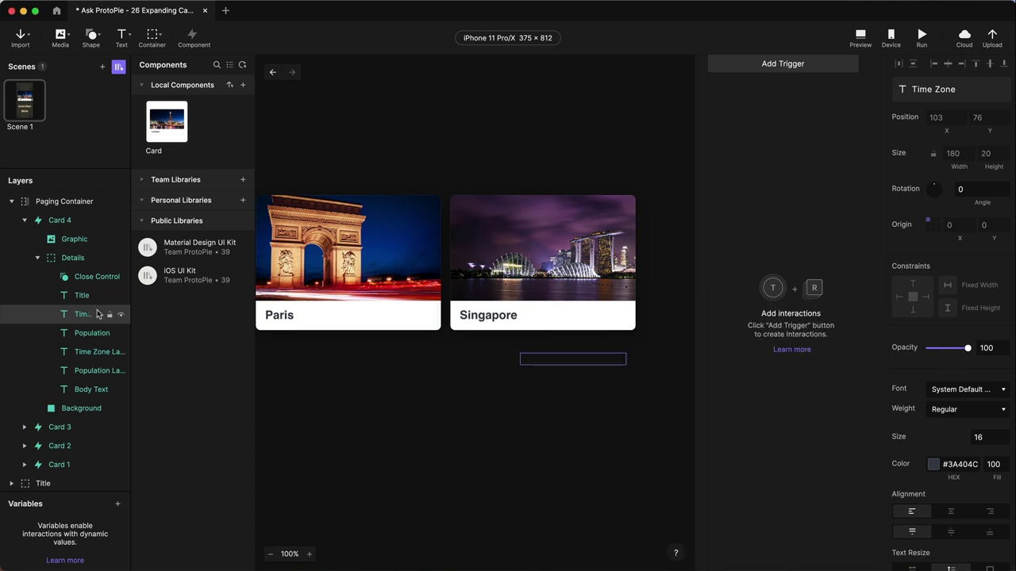
Step: Copy the population figure 5,453,600 from the Untitled text document and paste it into Card 4's Population layer
key("super+Tab")
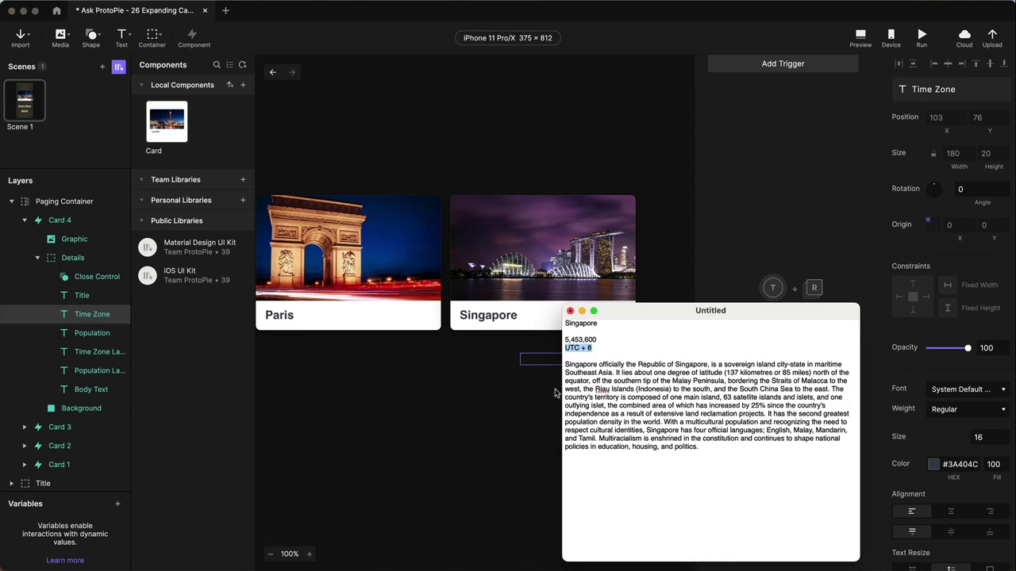
left_click_drag(565, 339, 597, 340)
key("super+c")
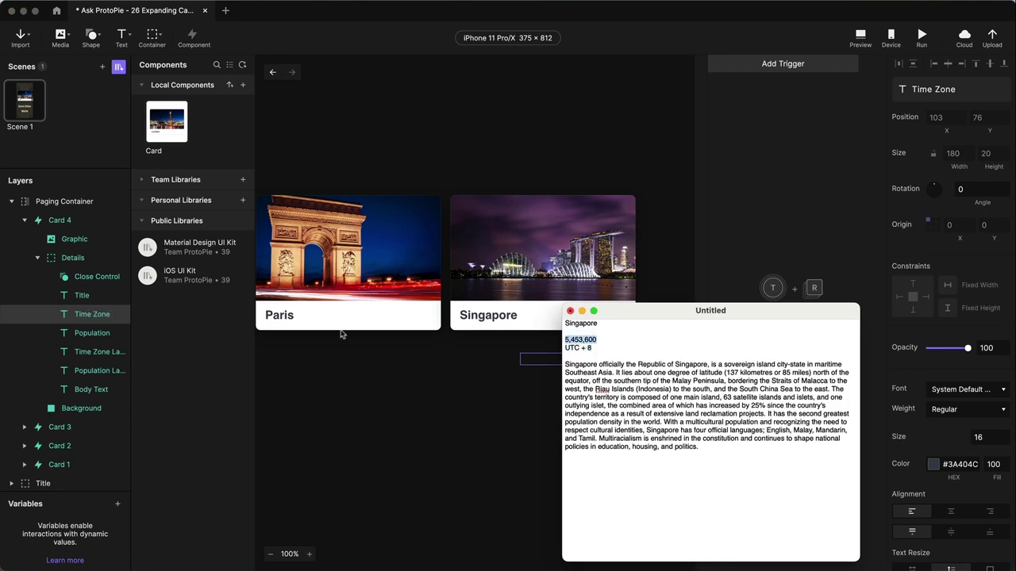
left_click(81, 333)
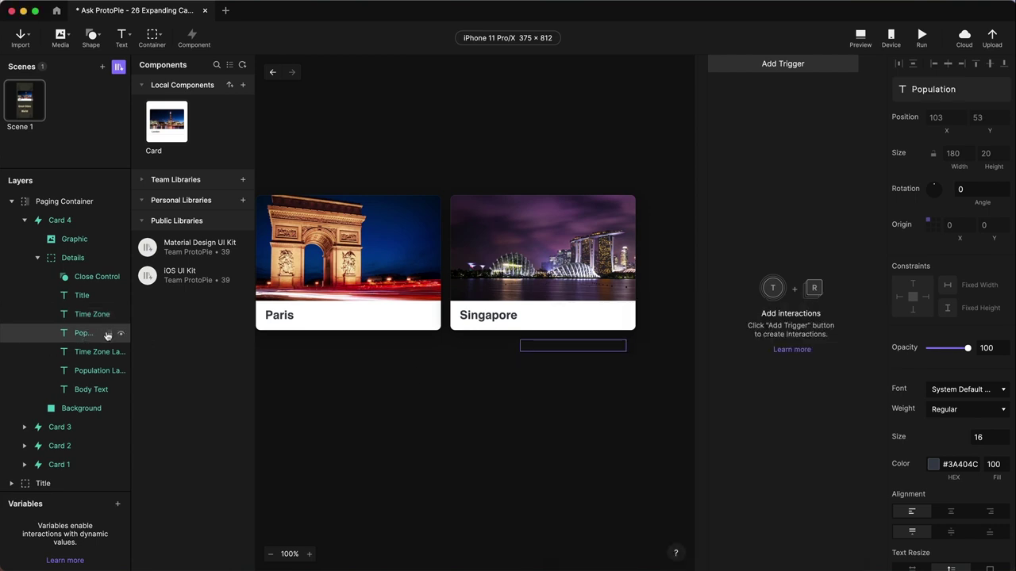
key("Return")
key("super+v")
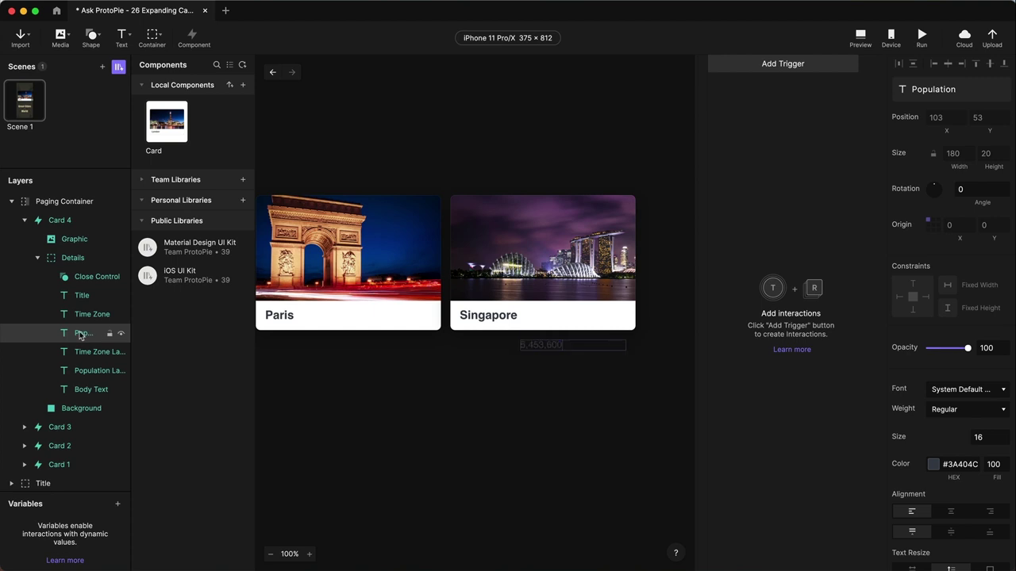
key("Escape")
Step: Copy the Singapore description paragraph from the Untitled text document and replace the text of Card 4's Body Text layer with it
key("super+Tab")
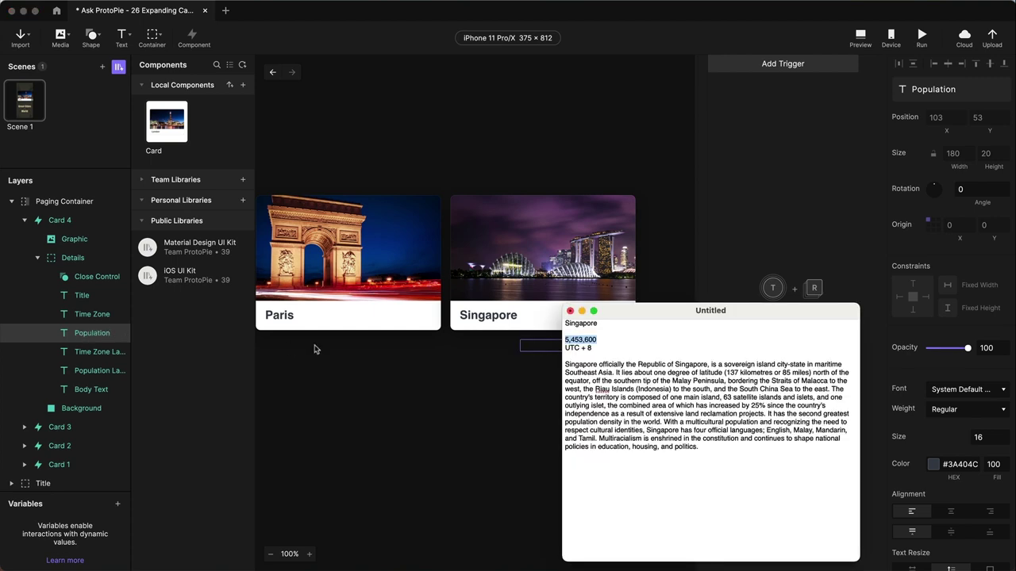
left_click(622, 357)
mouse_move(567, 357)
left_mouse_down()
mouse_move(701, 435)
mouse_move(583, 388)
mouse_move(565, 365)
left_mouse_up()
left_click(699, 447)
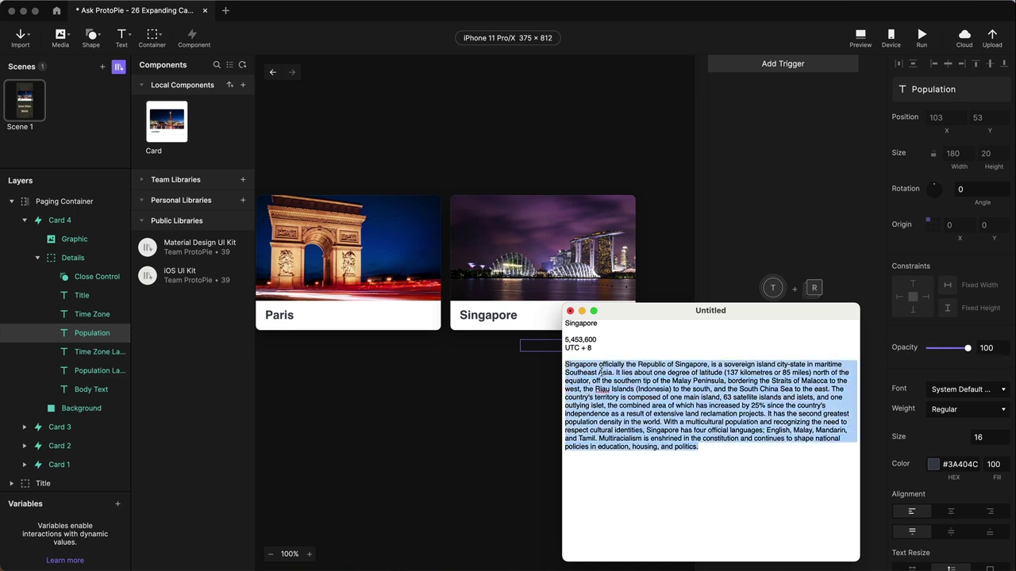
left_click(90, 389)
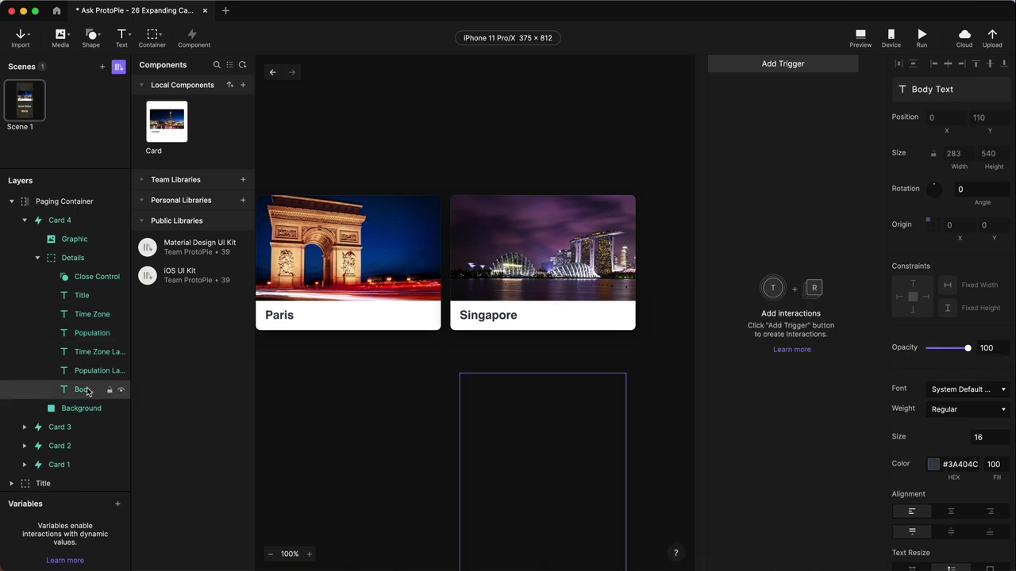
type("Singapore officially the Republic of Singapore, is a sovereign island city-state in maritime Southeast Asia. It lies about one degree of latitude (137 kilometres or 85 miles) north of the equator, off the southern tip of the Malay Peninsula, bordering the Straits of Malacca to the west, the Riau Islands (Indonesia) to the south, and the South China Sea to the east. The country's territory is composed of one main island, 63 satellite islands and islets, and one outlying islet, the combined area of which has increased by 25% since the country's independence as a result of extensive land reclamation projects. It has the second greatest population density in the world. With a multicultural population and recognizing the need to respect cultural identities, Singapore has four official languages: English, Malay, Mandarin, and Tamil. Multiracialism is enshrined in the constitution and continues to shape national policies in education, housing, and politics.")
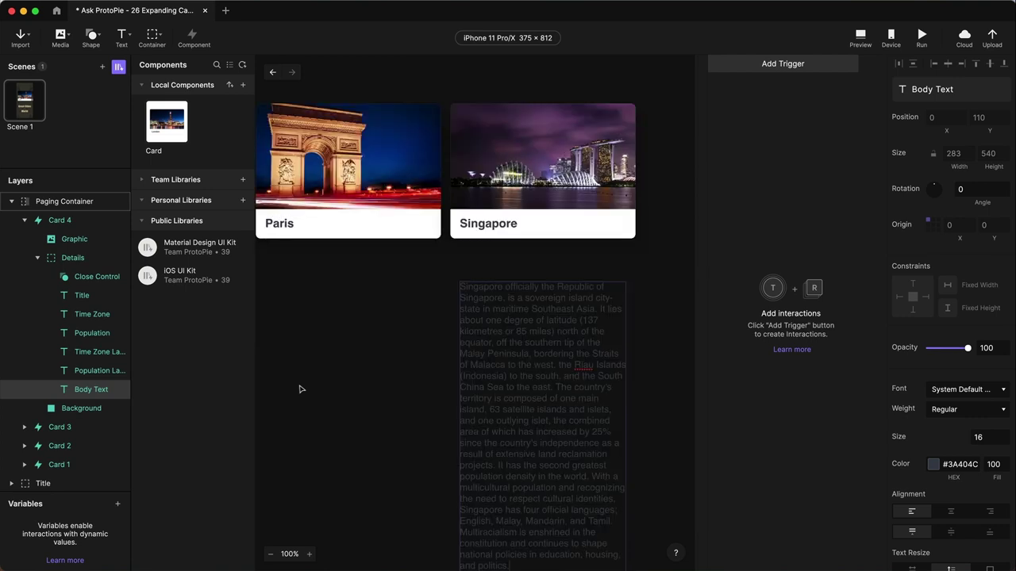